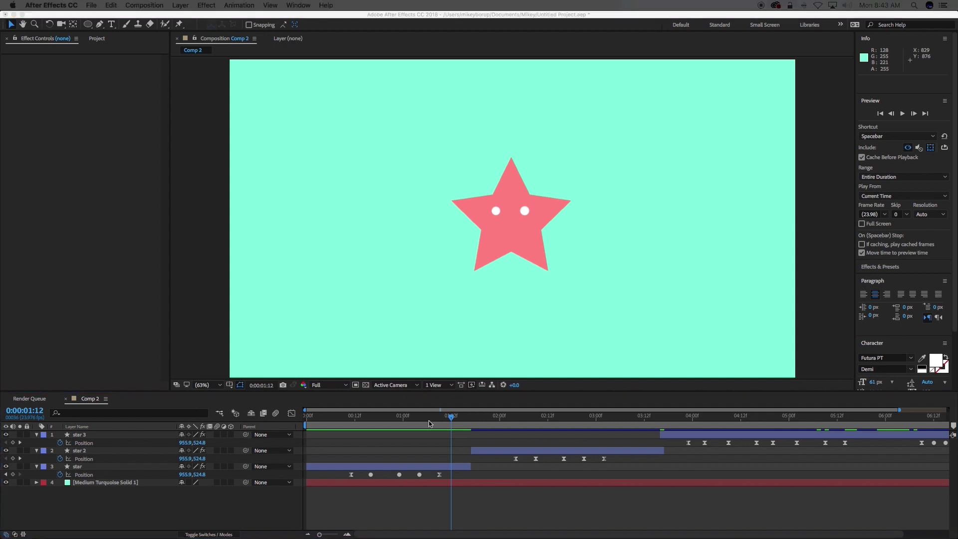
Create a new composition with a turquoise background solid.
{"action": "key", "text": "Return"}
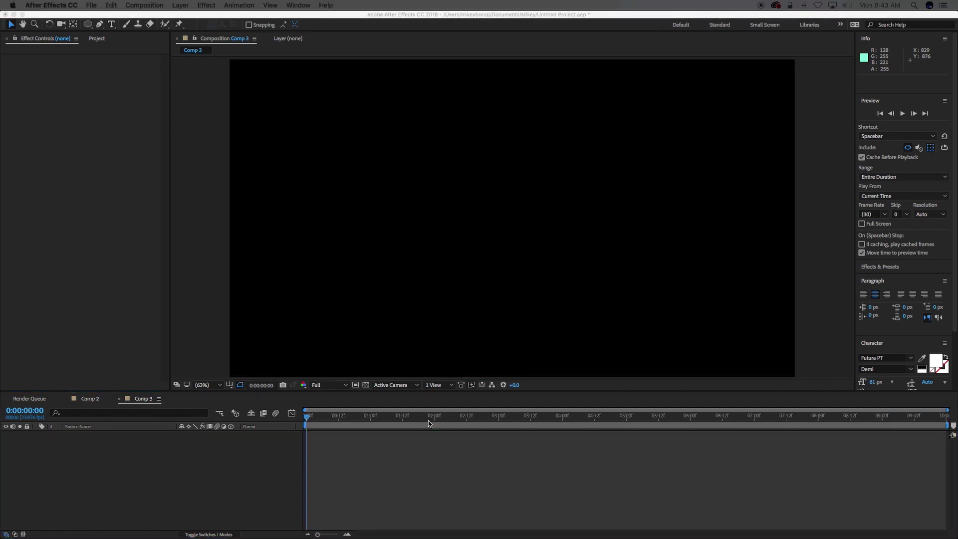
{"action": "key", "text": "Return"}
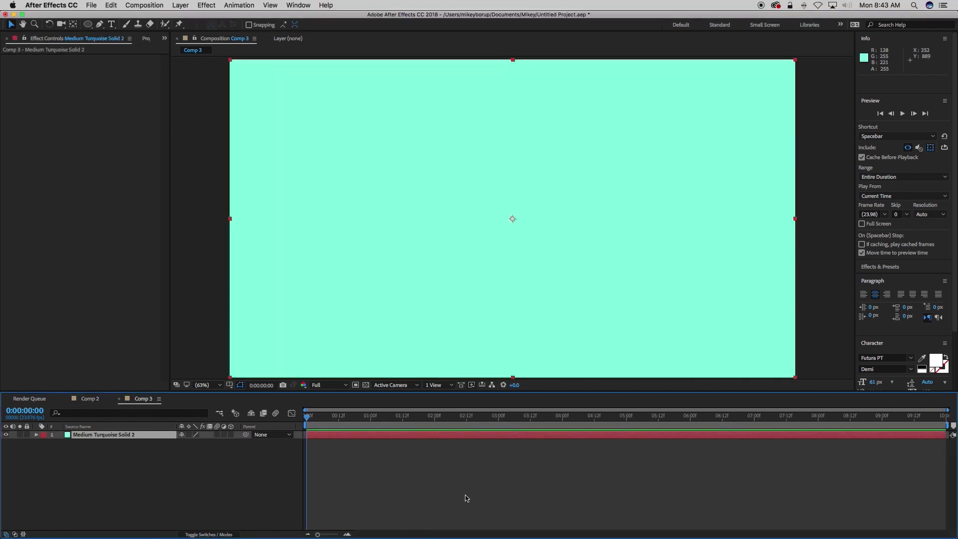
{"action": "left_click", "coordinate": [467, 493]}
Add the pink star shape with two white ellipse eyes and select its layer.
{"action": "left_click", "coordinate": [89, 25]}
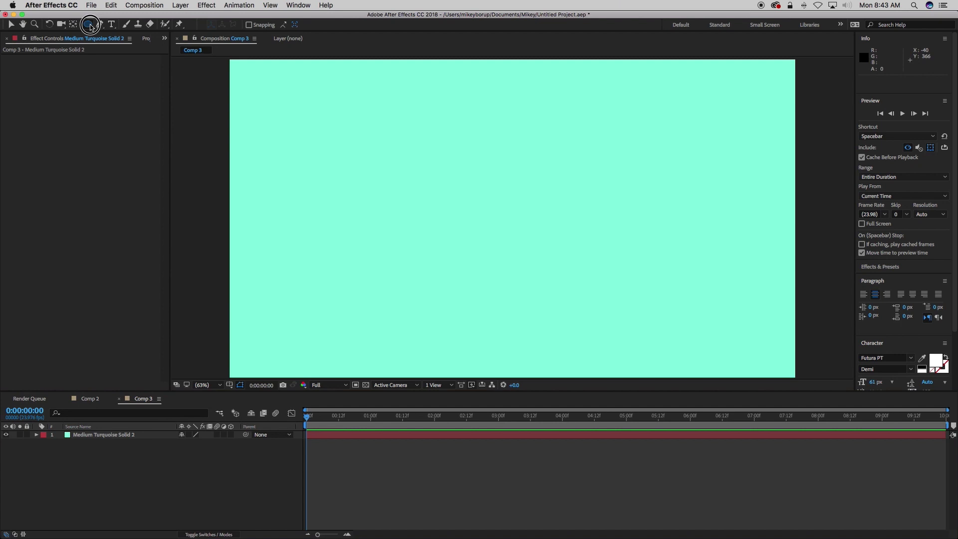
{"action": "left_click", "coordinate": [124, 65]}
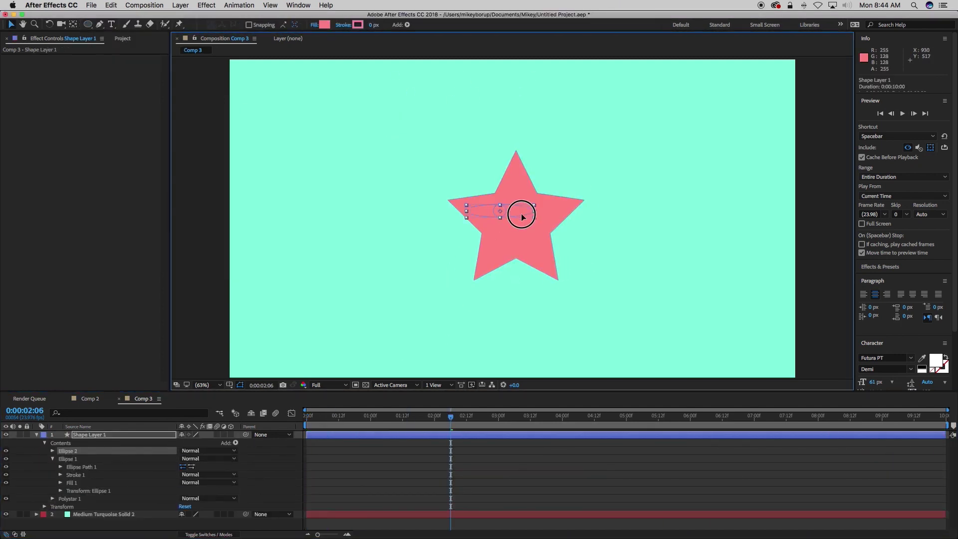
{"action": "left_click", "coordinate": [88, 447]}
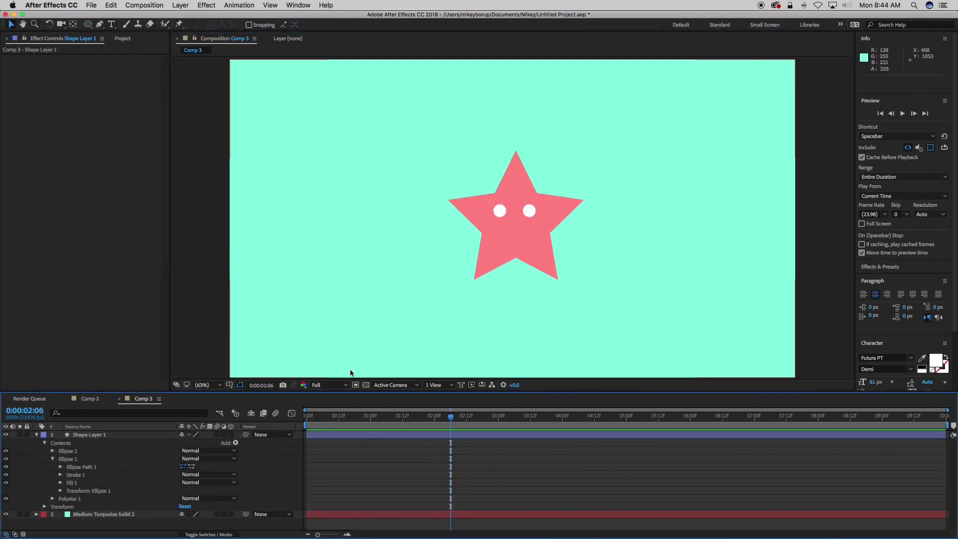
{"action": "left_click", "coordinate": [37, 435]}
{"action": "left_click", "coordinate": [120, 435]}
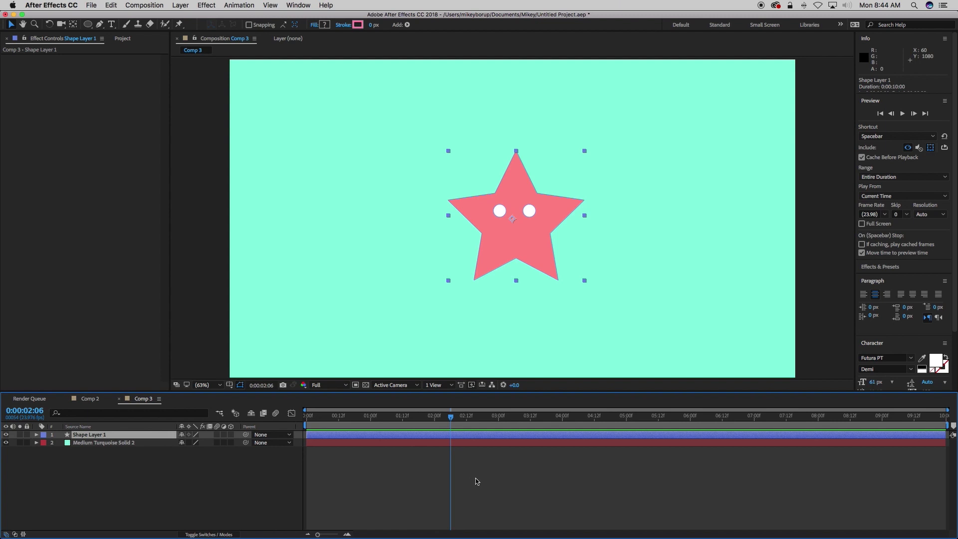
Select the star layer near the timeline start and set its first Position keyframe.
{"action": "left_click", "coordinate": [394, 451]}
{"action": "mouse_move", "coordinate": [428, 419]}
{"action": "left_mouse_down"}
{"action": "mouse_move", "coordinate": [325, 415]}
{"action": "mouse_move", "coordinate": [381, 415]}
{"action": "left_mouse_up"}
{"action": "left_click", "coordinate": [366, 435]}
{"action": "left_click", "coordinate": [206, 5]}
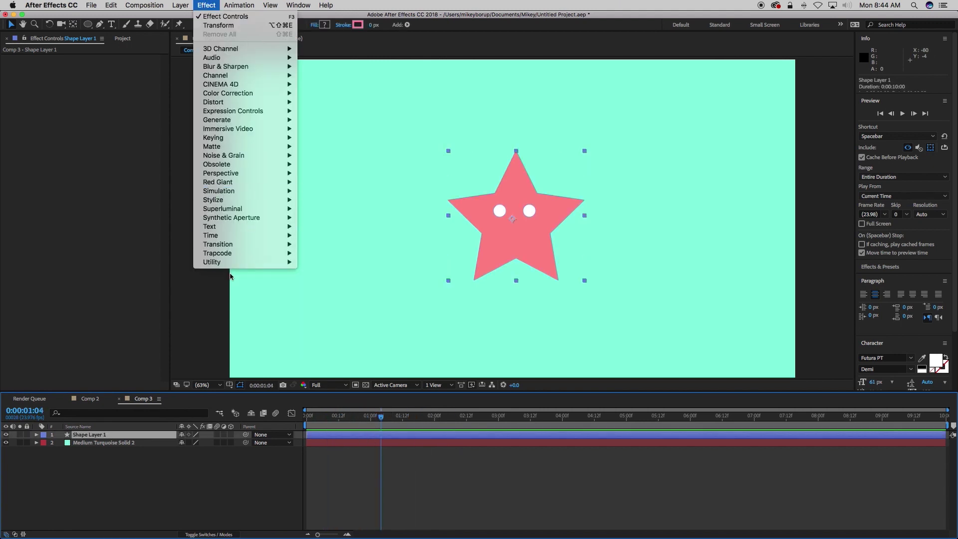
{"action": "mouse_move", "coordinate": [236, 239]}
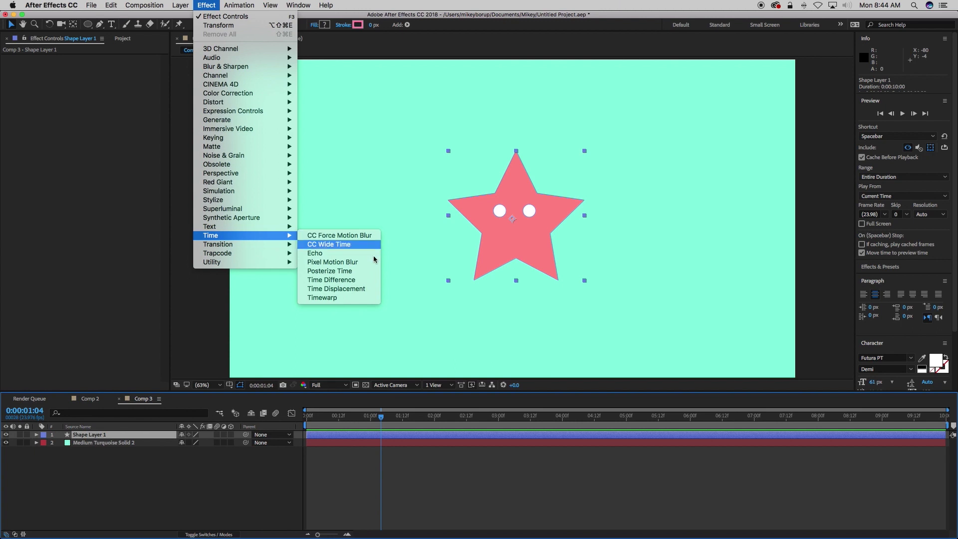
{"action": "left_click", "coordinate": [397, 459]}
{"action": "key", "text": "alt+shift+p"}
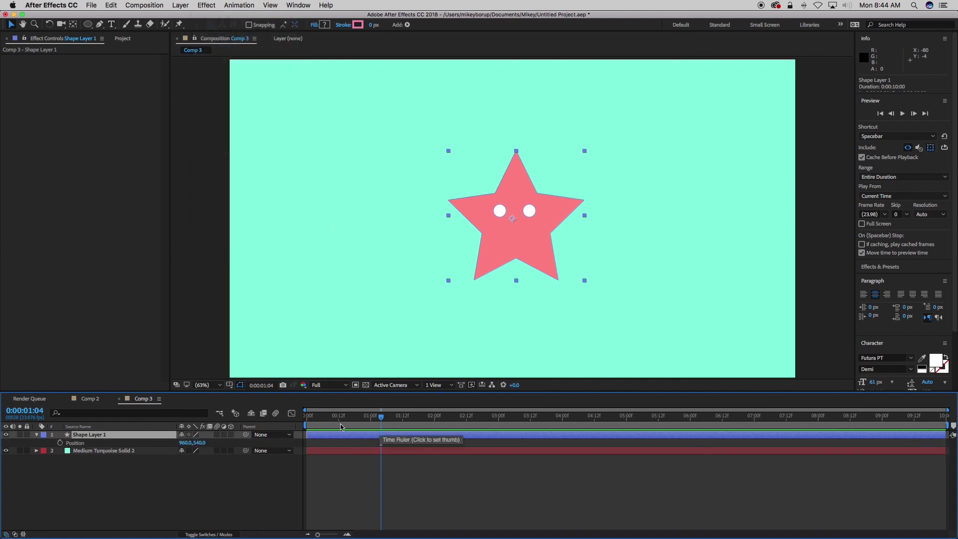
Keyframe the star moving right, to the upper left, bottom centre, then right again.
{"action": "left_click", "coordinate": [394, 416]}
{"action": "left_click_drag", "start_coordinate": [530, 187], "coordinate": [303, 163]}
{"action": "key", "text": "space"}
{"action": "left_click", "coordinate": [437, 421]}
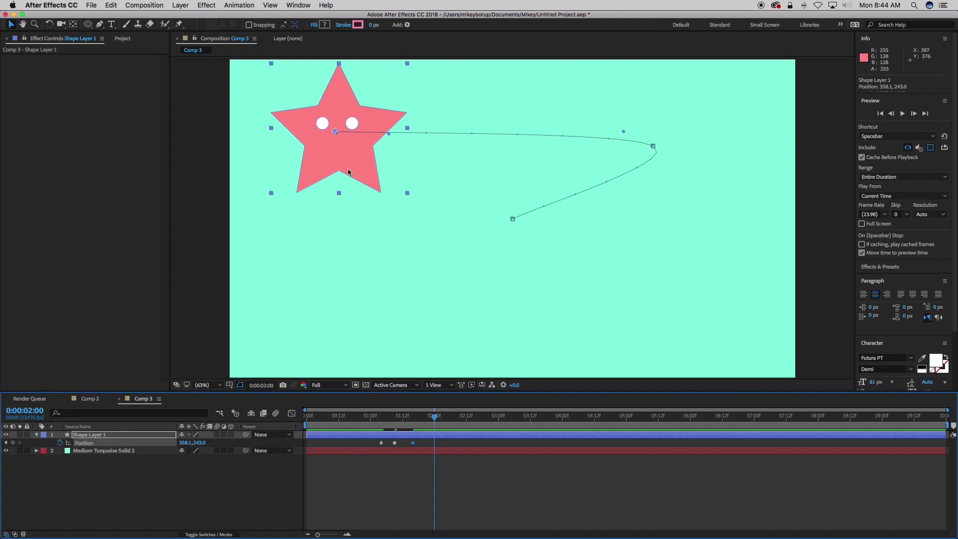
{"action": "left_click_drag", "start_coordinate": [377, 185], "coordinate": [733, 278]}
{"action": "left_click", "coordinate": [454, 417]}
Copy the first Position keyframe to the end to close the loop, then preview.
{"action": "left_click_drag", "start_coordinate": [363, 438], "coordinate": [396, 449]}
{"action": "key", "text": "cmd+c"}
{"action": "left_click", "coordinate": [474, 416]}
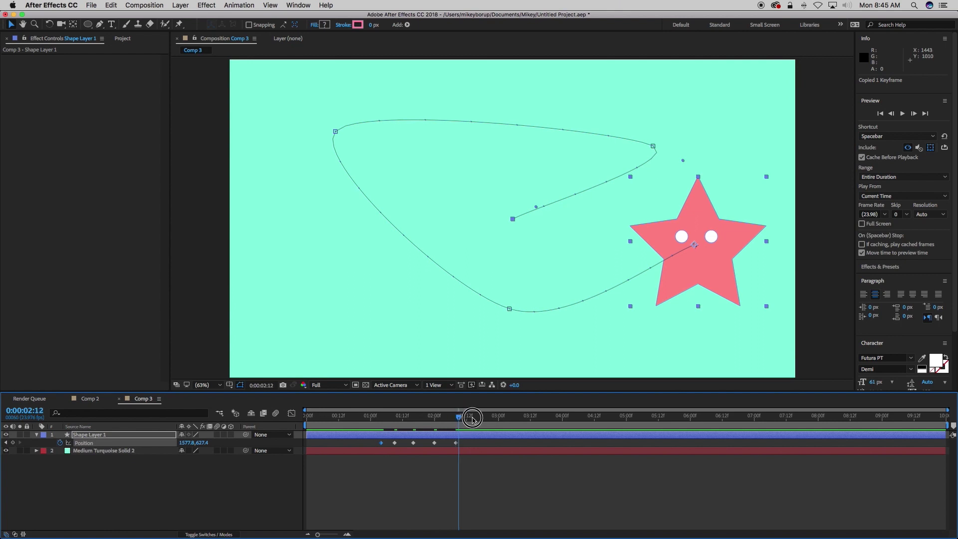
{"action": "key", "text": "cmd+v"}
{"action": "left_click_drag", "start_coordinate": [474, 417], "coordinate": [377, 421]}
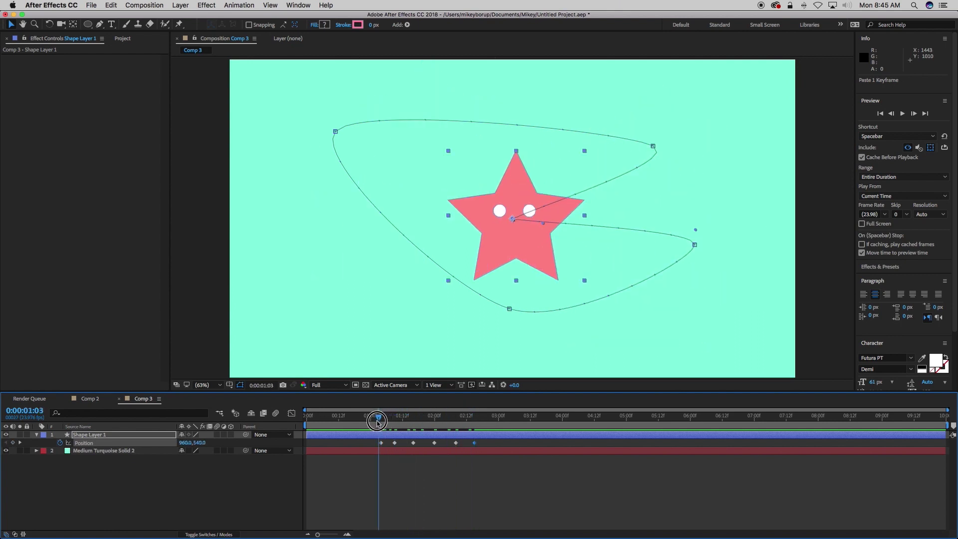
{"action": "key", "text": "space"}
{"action": "key", "text": "space"}
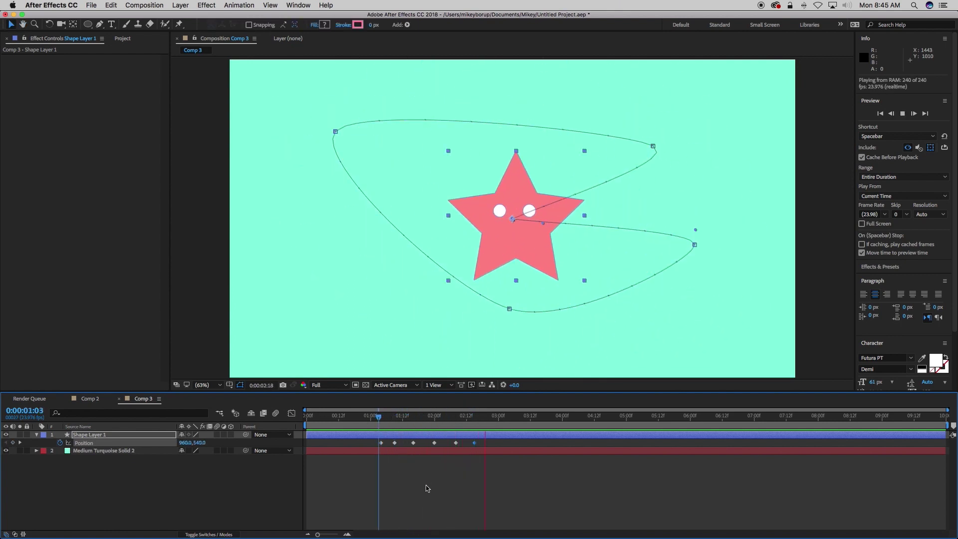
Squeeze the Position keyframes closer together and preview the faster motion.
{"action": "left_click_drag", "start_coordinate": [357, 441], "coordinate": [436, 447]}
{"action": "left_click", "coordinate": [360, 416]}
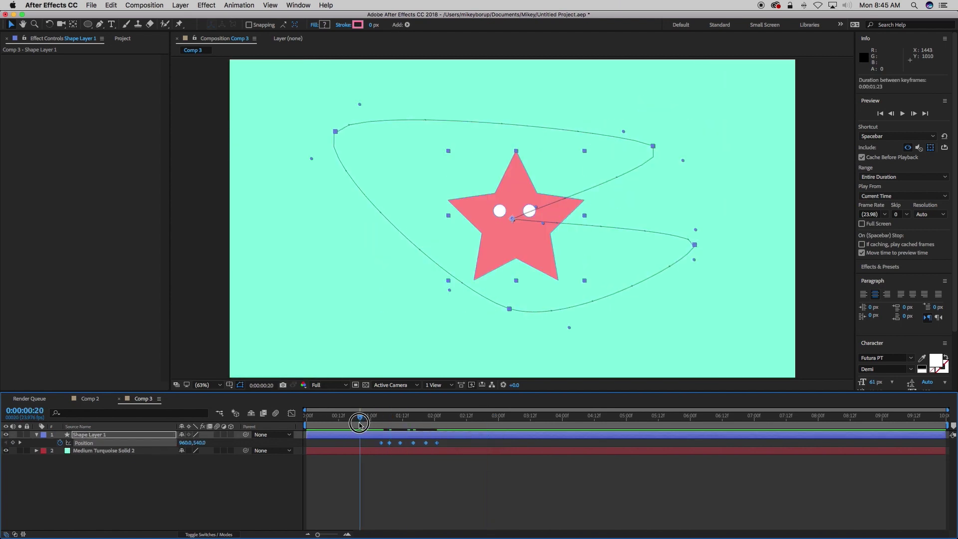
{"action": "left_click", "coordinate": [418, 477]}
{"action": "key", "text": "space"}
{"action": "left_click_drag", "start_coordinate": [415, 414], "coordinate": [406, 434]}
{"action": "left_click", "coordinate": [406, 434]}
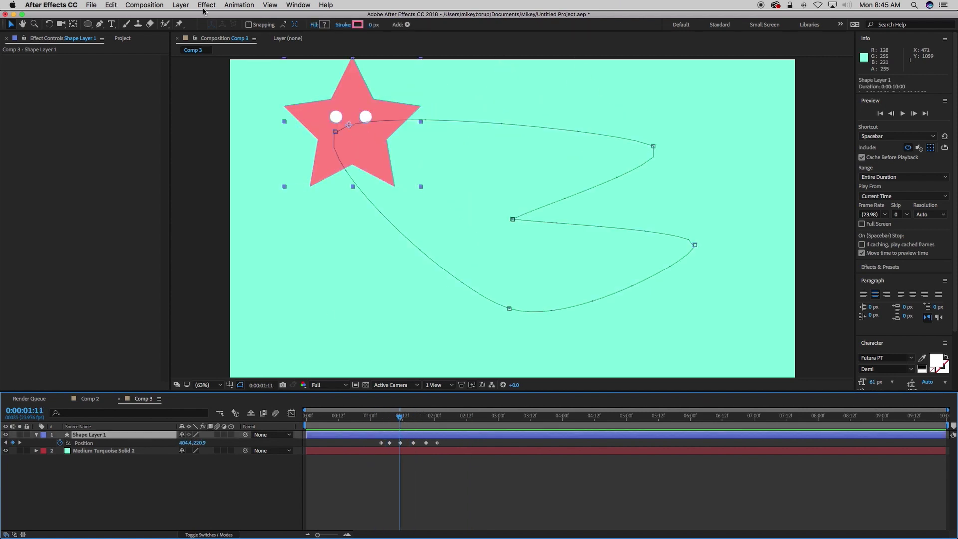
Try the layer and composition motion blur switches on the star, then turn the layer's off.
{"action": "left_click", "coordinate": [217, 435]}
{"action": "left_click", "coordinate": [275, 413]}
{"action": "mouse_move", "coordinate": [401, 416]}
{"action": "left_mouse_down"}
{"action": "mouse_move", "coordinate": [376, 417]}
{"action": "mouse_move", "coordinate": [410, 417]}
{"action": "left_mouse_up"}
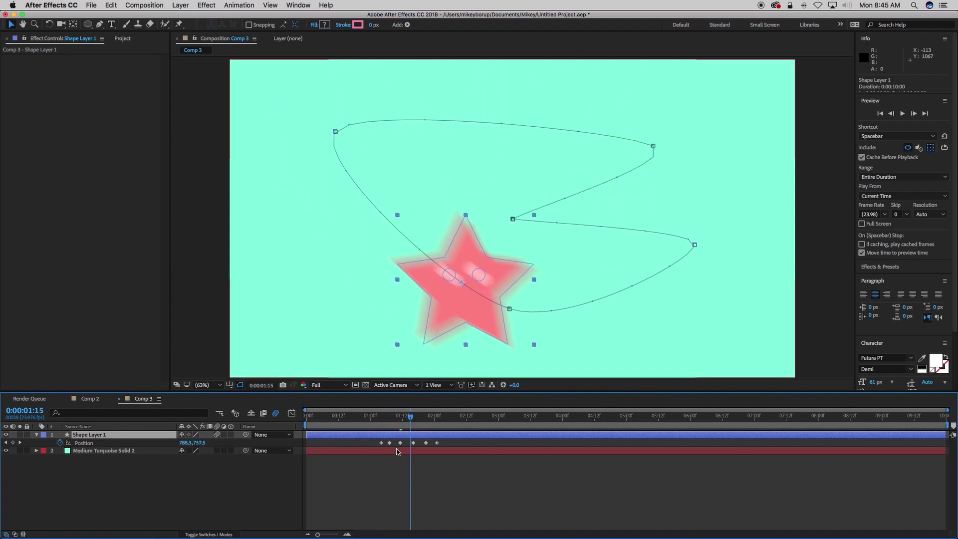
{"action": "left_click", "coordinate": [217, 434]}
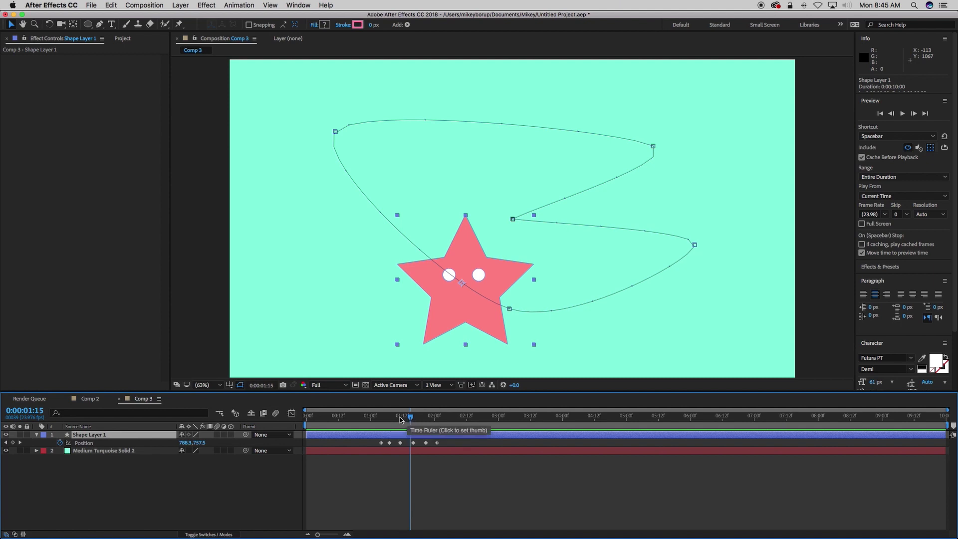
Apply CC Force Motion Blur with 32 Motion Blur Samples and go to add Levels.
{"action": "left_click", "coordinate": [206, 5]}
{"action": "mouse_move", "coordinate": [231, 235]}
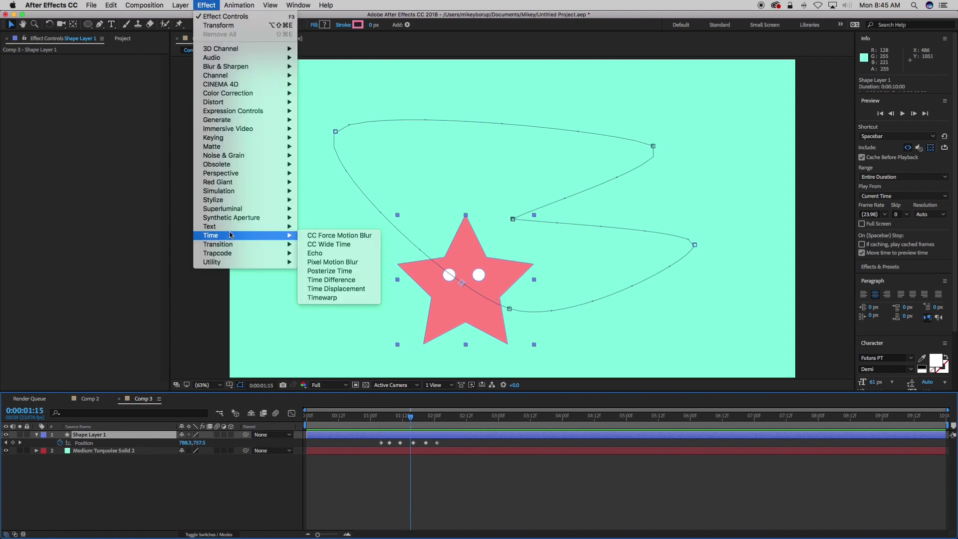
{"action": "left_click", "coordinate": [332, 237]}
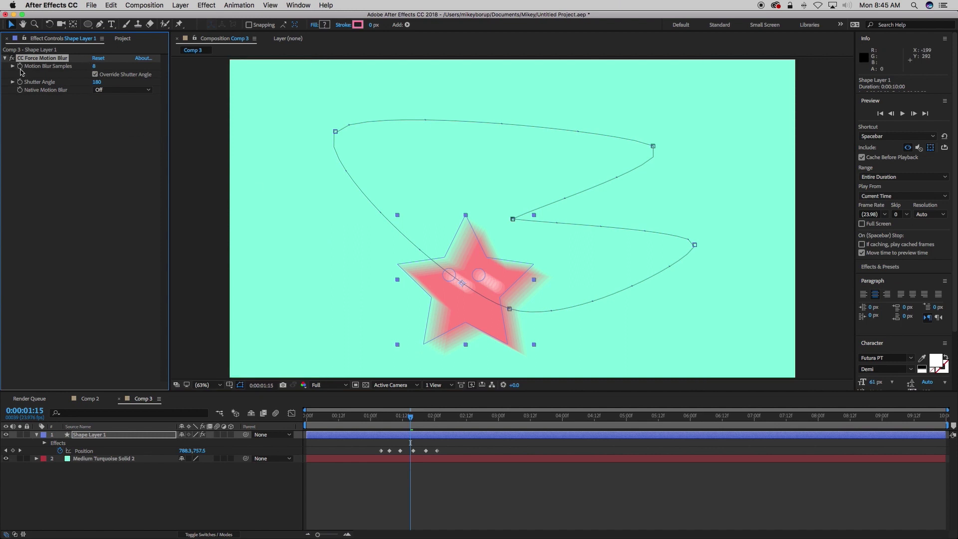
{"action": "left_click", "coordinate": [94, 66]}
{"action": "key", "text": "Return"}
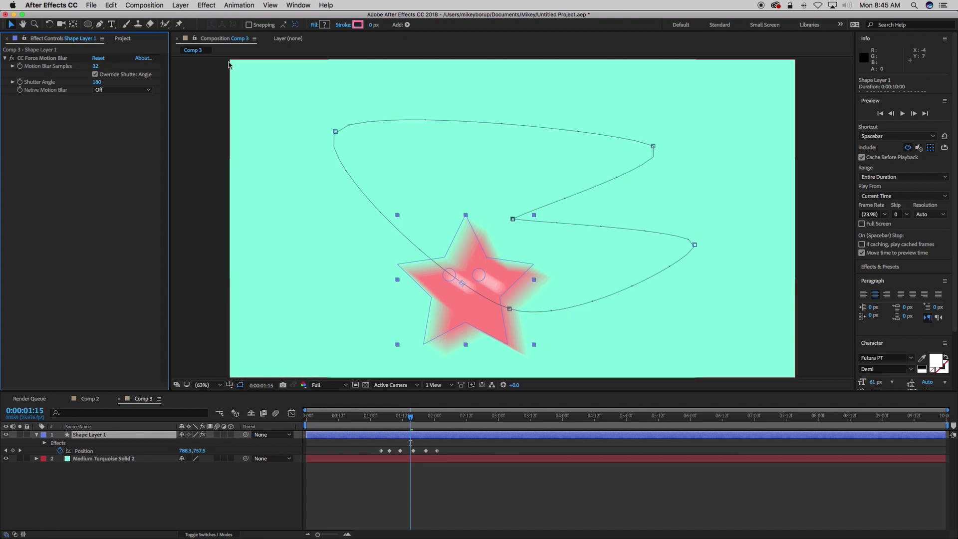
{"action": "left_click", "coordinate": [206, 5]}
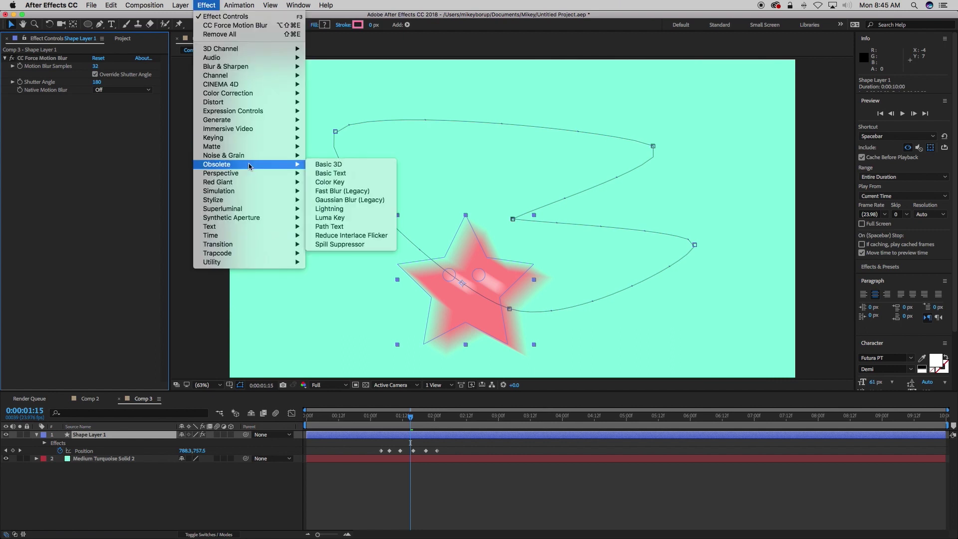
{"action": "mouse_move", "coordinate": [252, 112]}
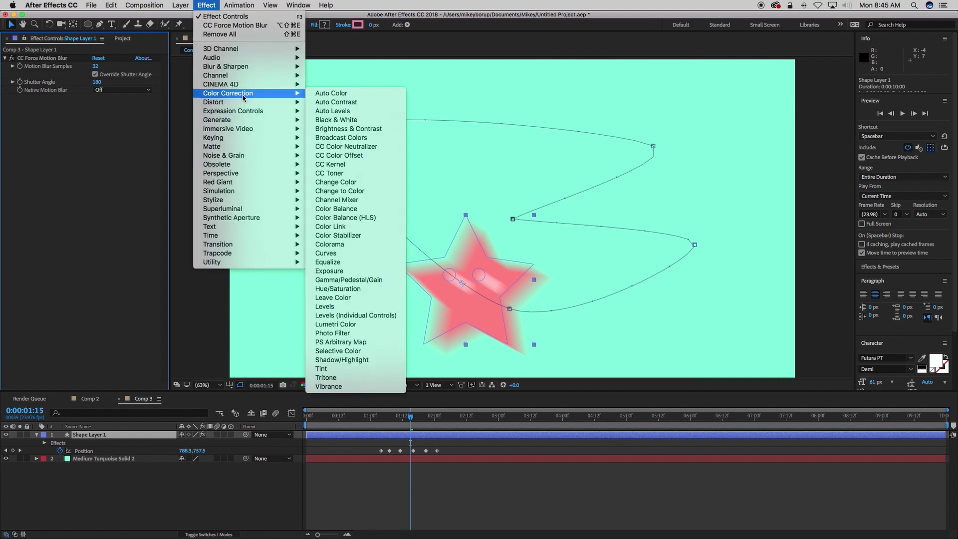
Add Levels to the star and set its Channel to Alpha.
{"action": "left_click", "coordinate": [363, 305]}
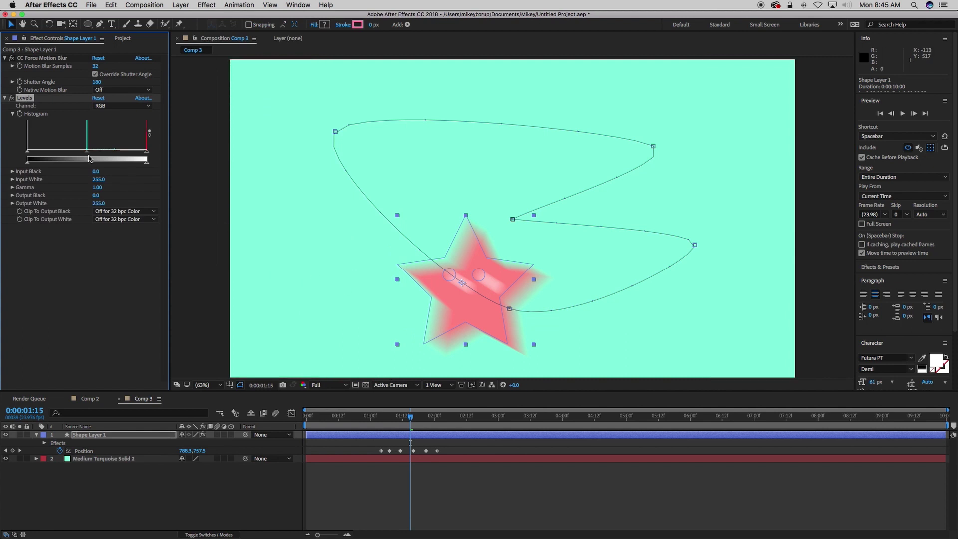
{"action": "mouse_move", "coordinate": [169, 162]}
{"action": "left_mouse_down"}
{"action": "mouse_move", "coordinate": [192, 166]}
{"action": "mouse_move", "coordinate": [181, 164]}
{"action": "left_mouse_up"}
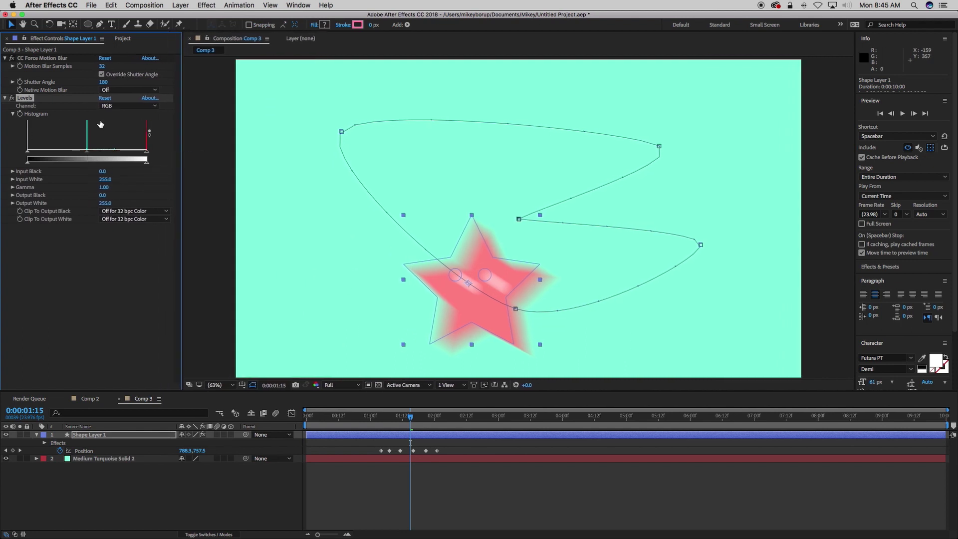
{"action": "left_click", "coordinate": [130, 107]}
{"action": "left_click", "coordinate": [118, 151]}
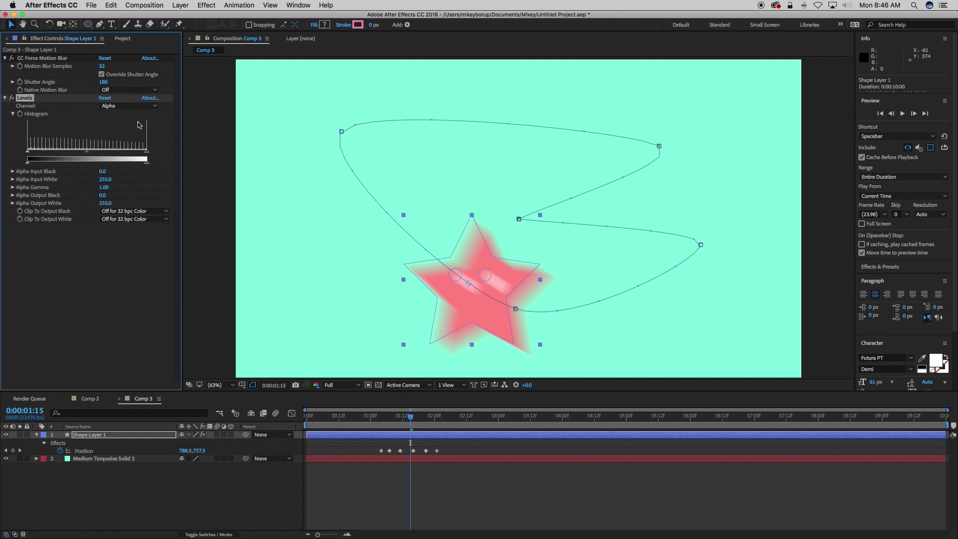
Compare 2 and 3 Motion Blur Samples, restore 32, and lower Alpha Input White to 3.0.
{"action": "left_click", "coordinate": [104, 67]}
{"action": "type", "text": "2"}
{"action": "left_click", "coordinate": [169, 143]}
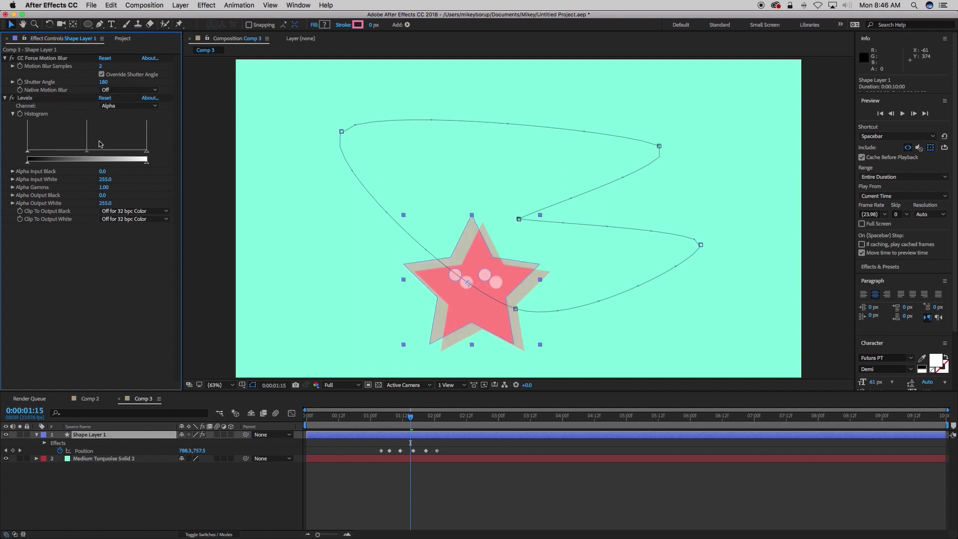
{"action": "left_click", "coordinate": [103, 67]}
{"action": "type", "text": "3"}
{"action": "key", "text": "Return"}
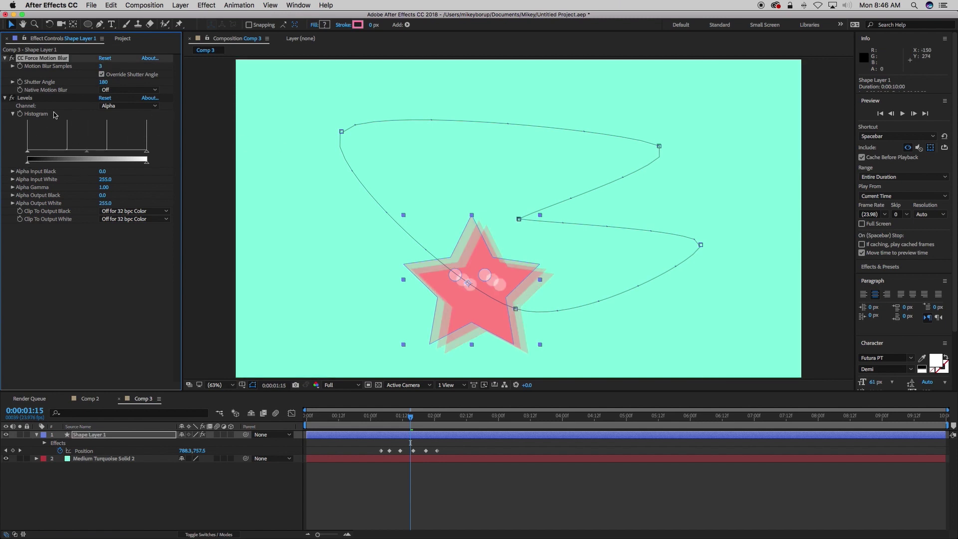
{"action": "left_click", "coordinate": [102, 66]}
{"action": "type", "text": "32"}
{"action": "key", "text": "Return"}
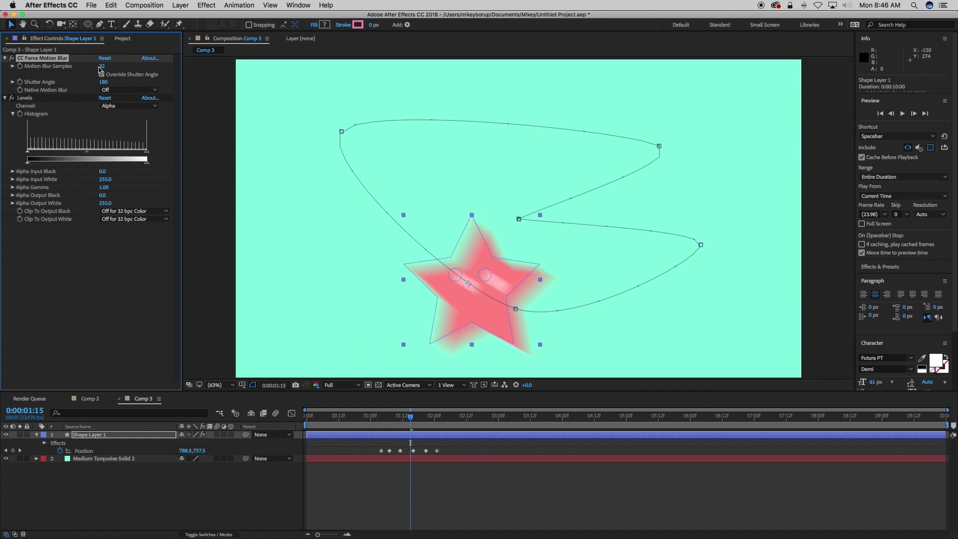
{"action": "left_click_drag", "start_coordinate": [147, 154], "coordinate": [30, 153]}
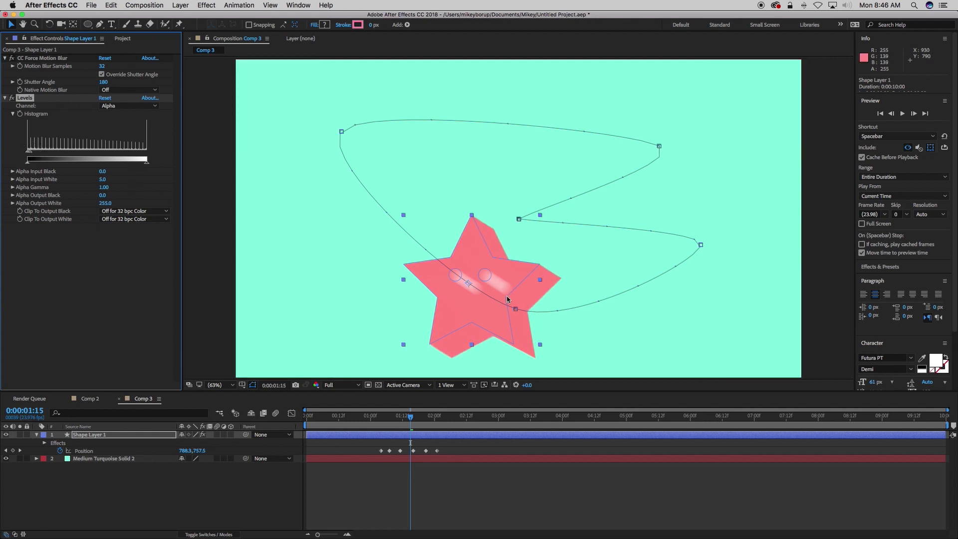
{"action": "left_click", "coordinate": [410, 416]}
{"action": "left_click_drag", "start_coordinate": [410, 416], "coordinate": [363, 416]}
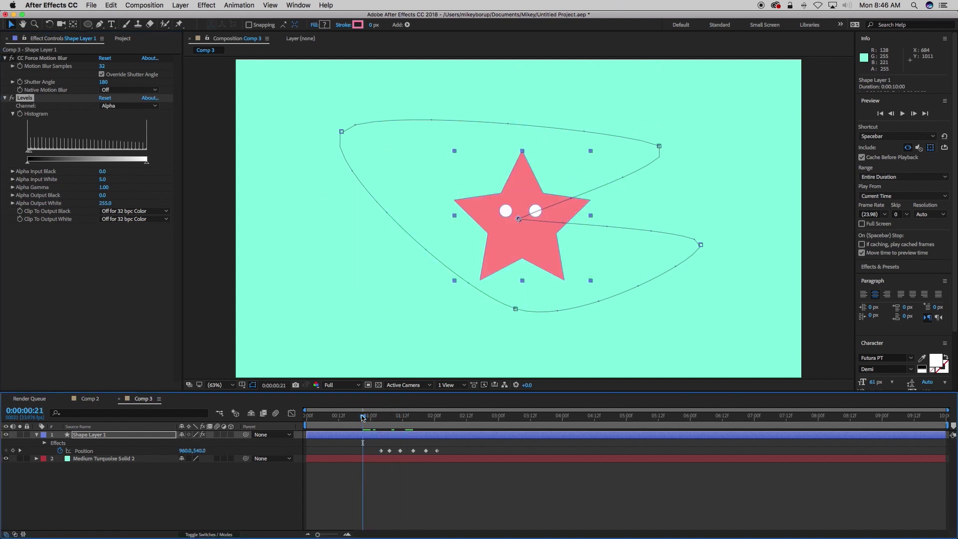
{"action": "key", "text": "space"}
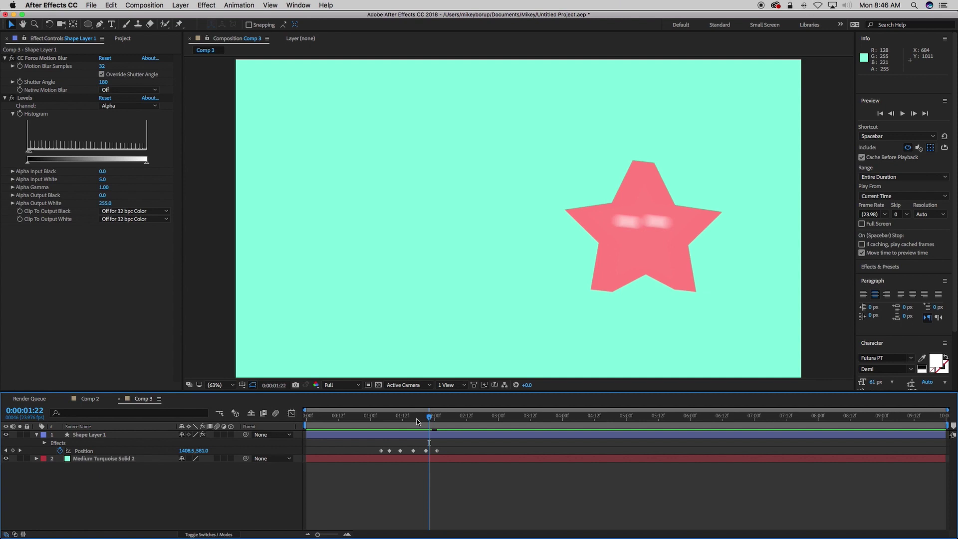
{"action": "key", "text": "space"}
{"action": "left_click", "coordinate": [365, 418]}
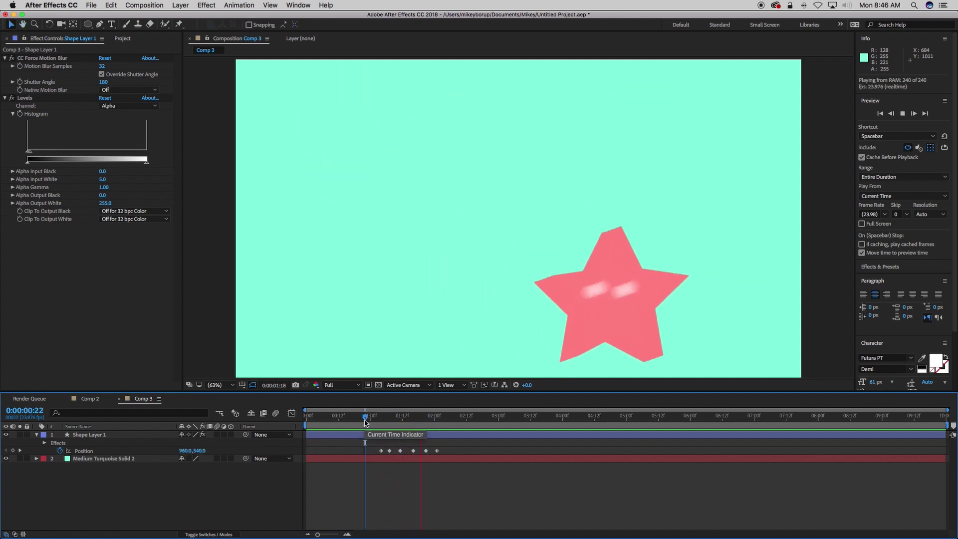
{"action": "key", "text": "space"}
{"action": "mouse_move", "coordinate": [415, 419]}
{"action": "left_mouse_down"}
{"action": "mouse_move", "coordinate": [385, 419]}
{"action": "mouse_move", "coordinate": [427, 423]}
{"action": "mouse_move", "coordinate": [373, 423]}
{"action": "mouse_move", "coordinate": [422, 421]}
{"action": "mouse_move", "coordinate": [408, 421]}
{"action": "left_mouse_up"}
{"action": "key", "text": "space"}
{"action": "left_click", "coordinate": [427, 419]}
{"action": "key", "text": "space"}
{"action": "key", "text": "space"}
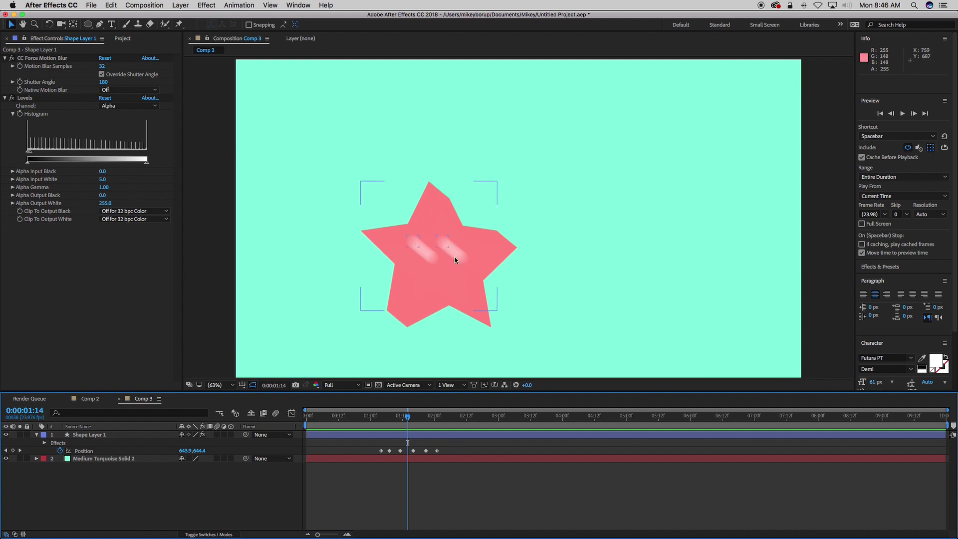
{"action": "left_click", "coordinate": [446, 324]}
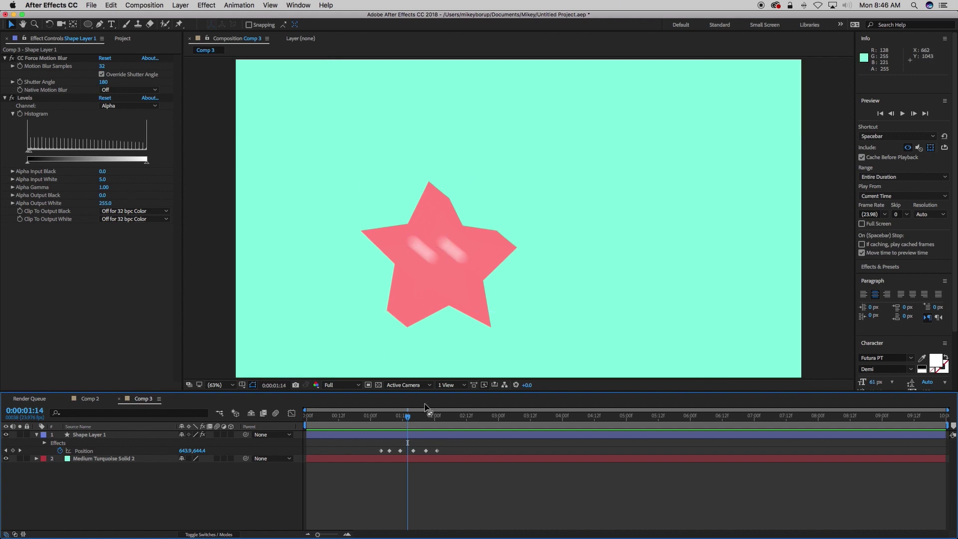
{"action": "left_click_drag", "start_coordinate": [406, 415], "coordinate": [425, 422]}
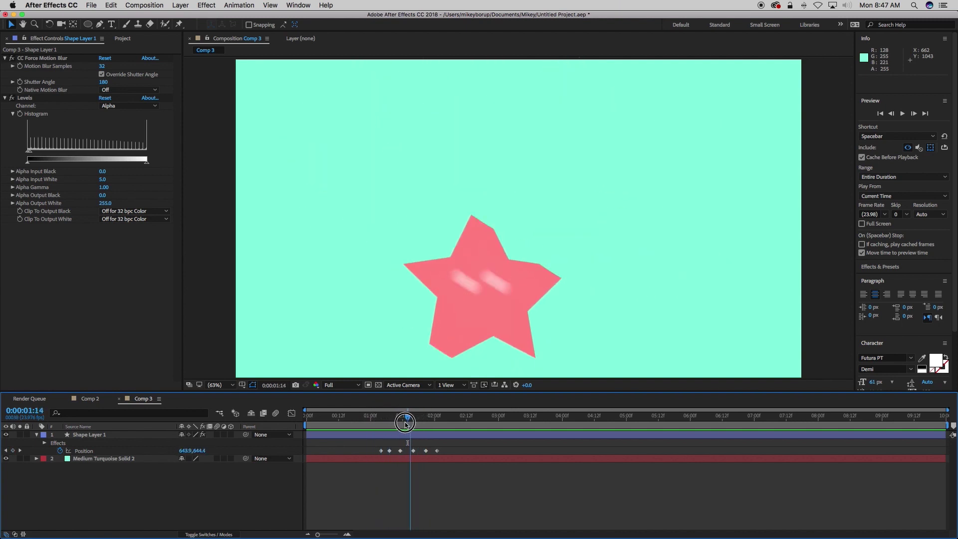
{"action": "left_click_drag", "start_coordinate": [405, 423], "coordinate": [373, 423]}
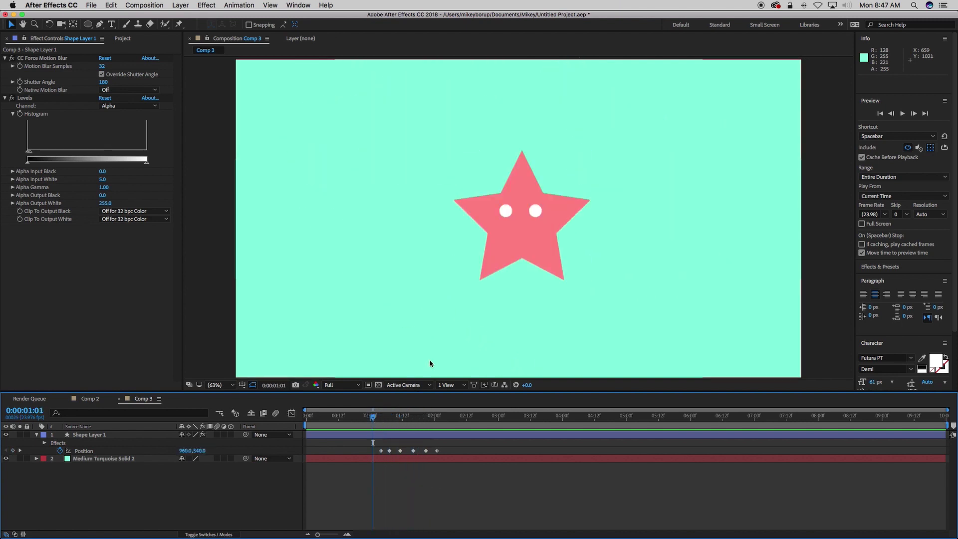
{"action": "mouse_move", "coordinate": [390, 417]}
{"action": "left_mouse_down"}
{"action": "mouse_move", "coordinate": [433, 425]}
{"action": "mouse_move", "coordinate": [392, 423]}
{"action": "left_mouse_up"}
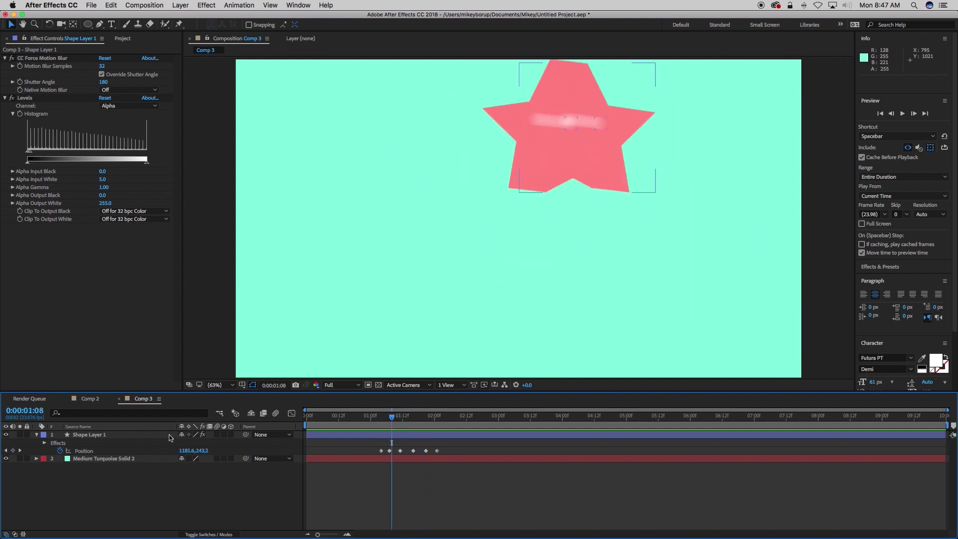
Show Shape Layer 1's Position keyframes at 0:00:00:23 and duplicate it as Shape Layer 2.
{"action": "left_click", "coordinate": [36, 435]}
{"action": "left_click", "coordinate": [378, 439]}
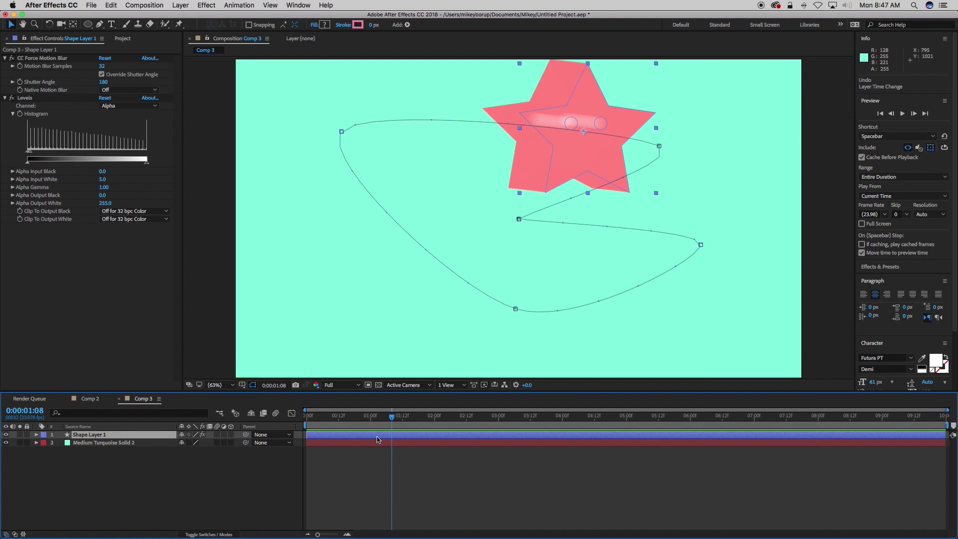
{"action": "key", "text": "p"}
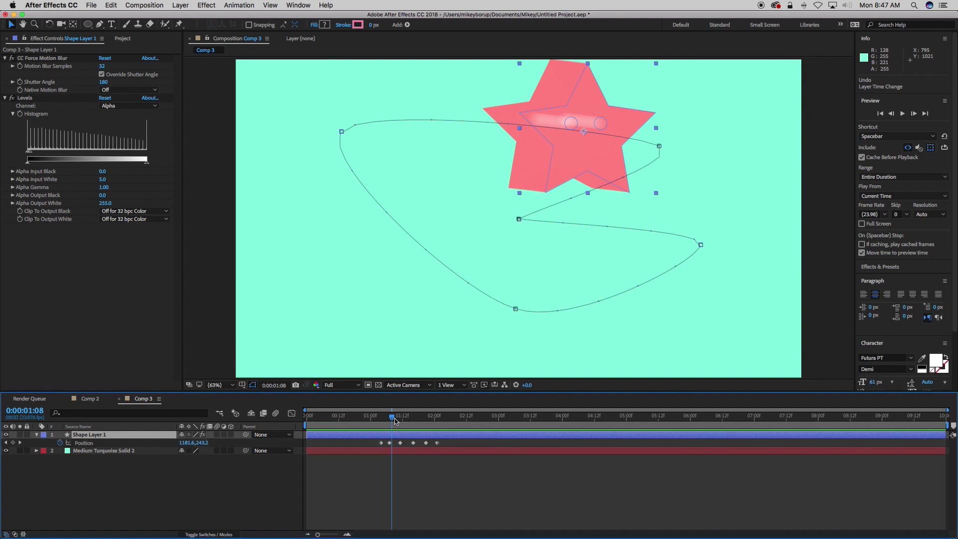
{"action": "left_click_drag", "start_coordinate": [394, 420], "coordinate": [486, 438]}
{"action": "left_click", "coordinate": [393, 437]}
{"action": "key", "text": "super+d"}
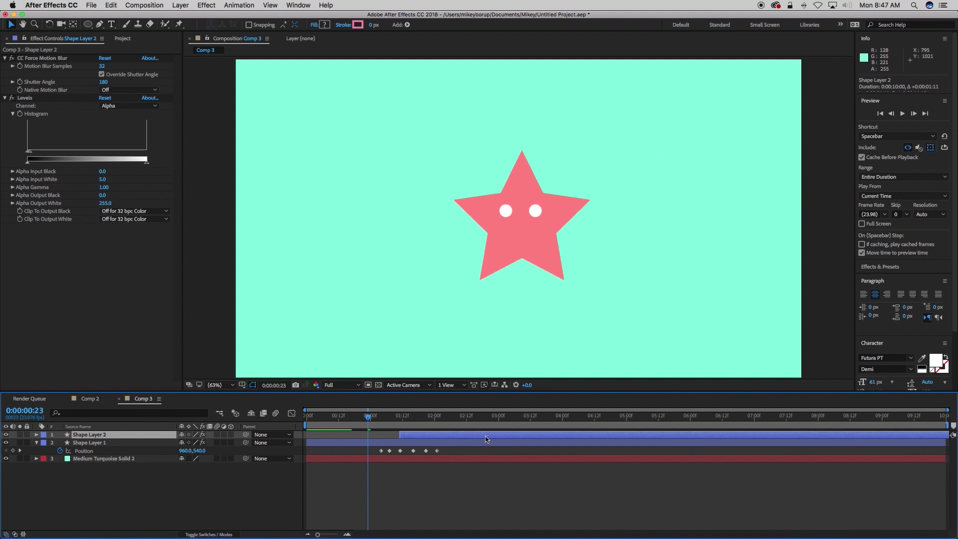
Trim Shape Layer 2 to start later and extend Shape Layer 1 to meet it.
{"action": "key", "text": "p"}
{"action": "left_click_drag", "start_coordinate": [399, 435], "coordinate": [458, 435]}
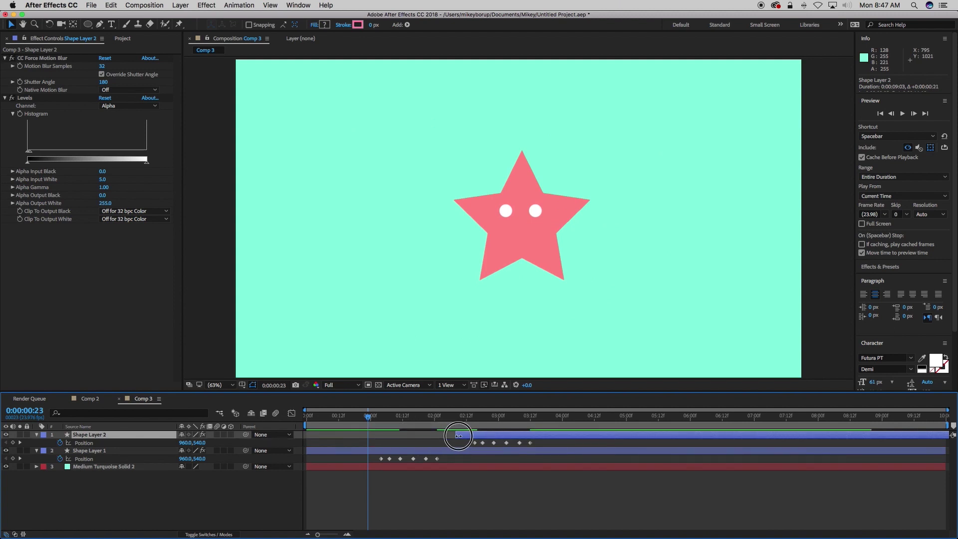
{"action": "left_click", "coordinate": [459, 450]}
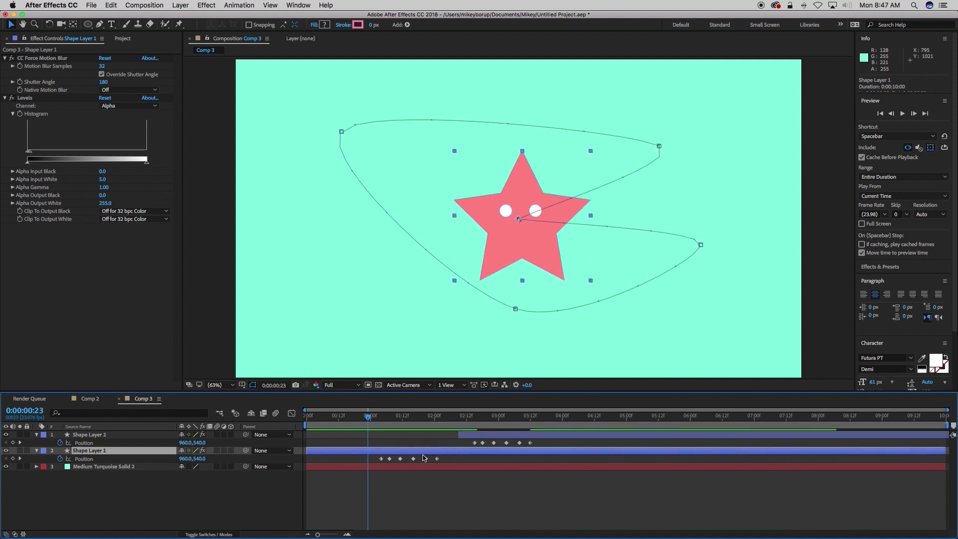
{"action": "key", "text": "alt+]"}
{"action": "left_click_drag", "start_coordinate": [368, 450], "coordinate": [459, 450]}
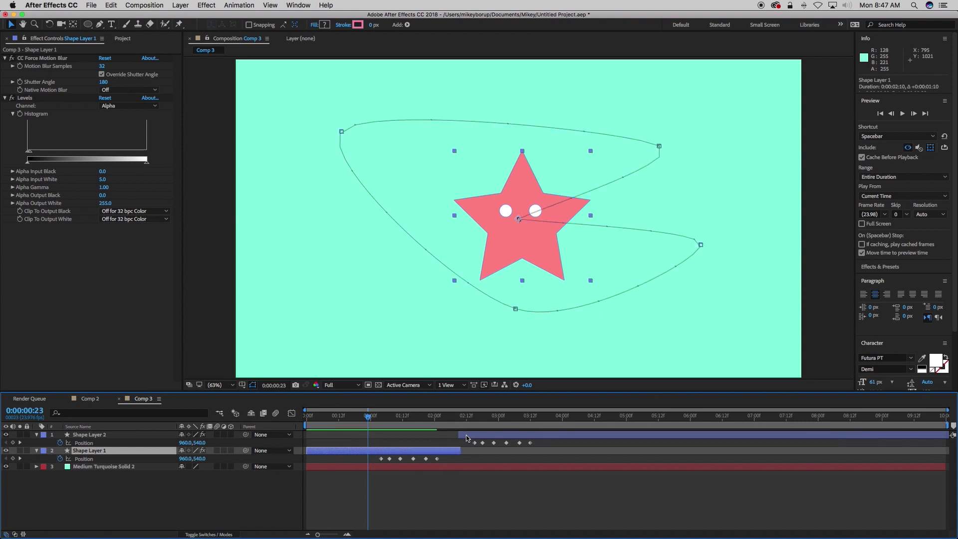
Delete CC Force Motion Blur and Levels from Shape Layer 2, checking it at 0:00:03:08.
{"action": "left_click", "coordinate": [493, 415]}
{"action": "left_click", "coordinate": [482, 438]}
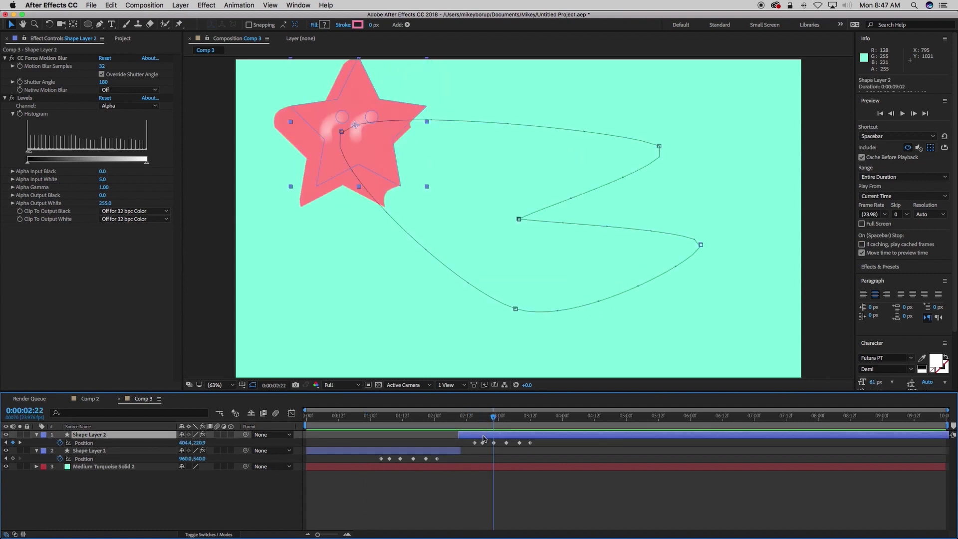
{"action": "left_click", "coordinate": [49, 59]}
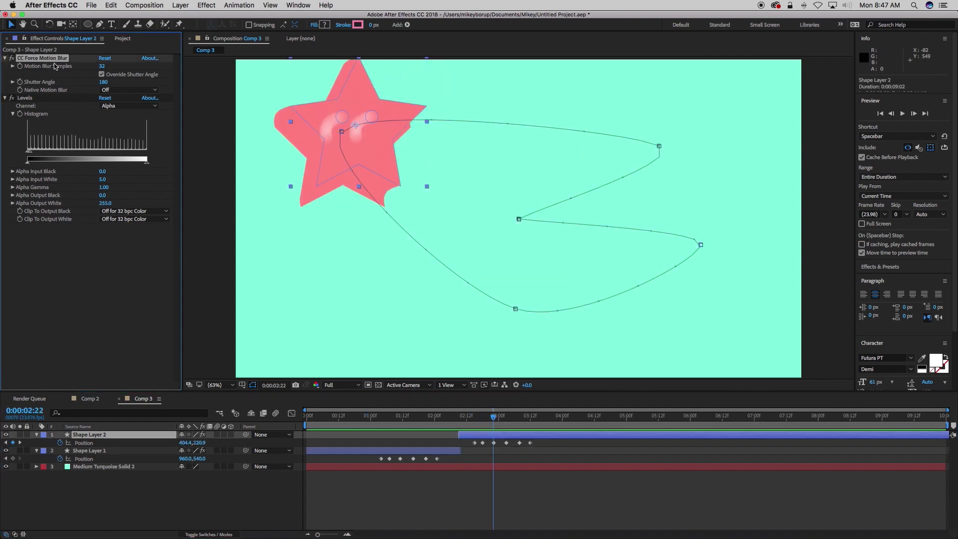
{"action": "left_click", "coordinate": [48, 99], "text": "shift"}
{"action": "key", "text": "Delete"}
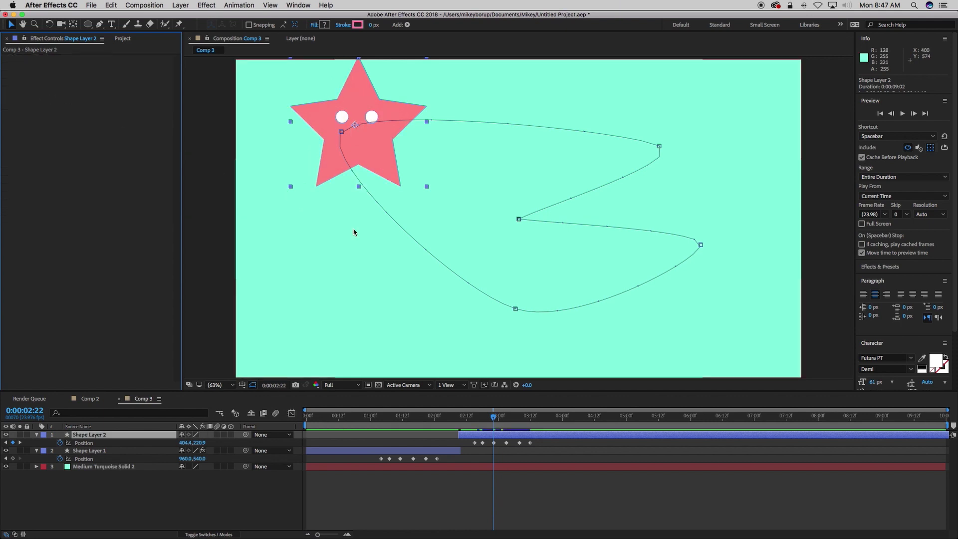
{"action": "mouse_move", "coordinate": [492, 421]}
{"action": "left_mouse_down"}
{"action": "mouse_move", "coordinate": [477, 420]}
{"action": "mouse_move", "coordinate": [520, 421]}
{"action": "mouse_move", "coordinate": [476, 422]}
{"action": "mouse_move", "coordinate": [484, 421]}
{"action": "left_mouse_up"}
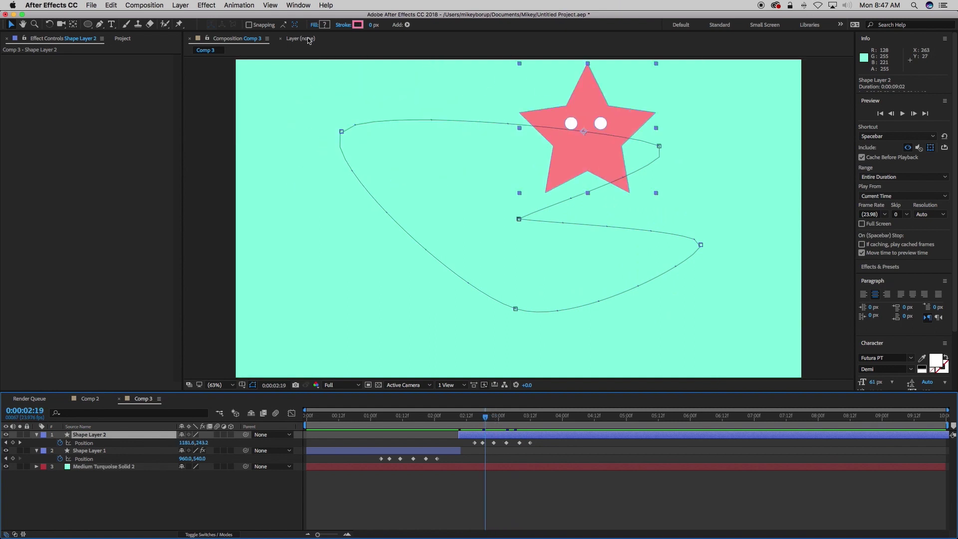
Apply Effect > Time > Echo to Shape Layer 2 and scrub to view the result.
{"action": "left_click", "coordinate": [212, 7]}
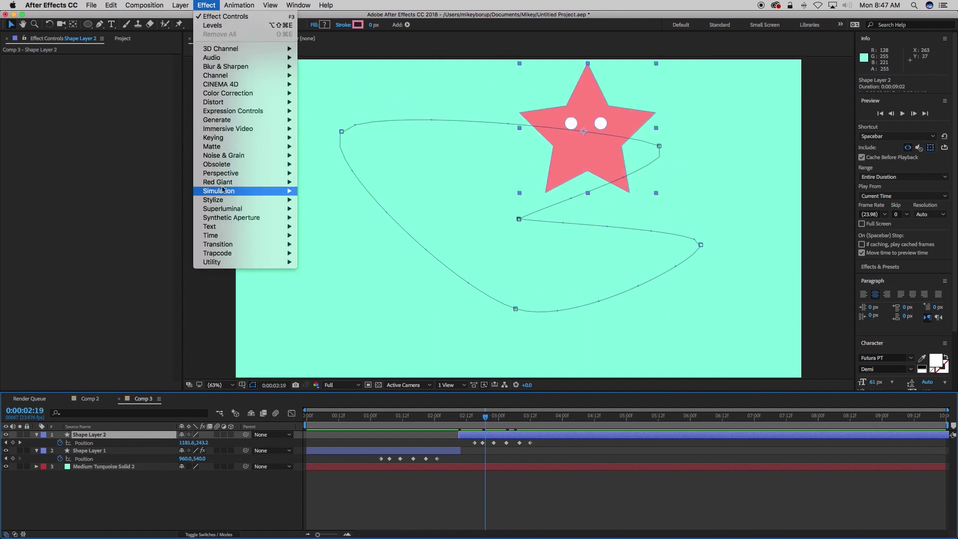
{"action": "mouse_move", "coordinate": [223, 188]}
{"action": "mouse_move", "coordinate": [224, 236]}
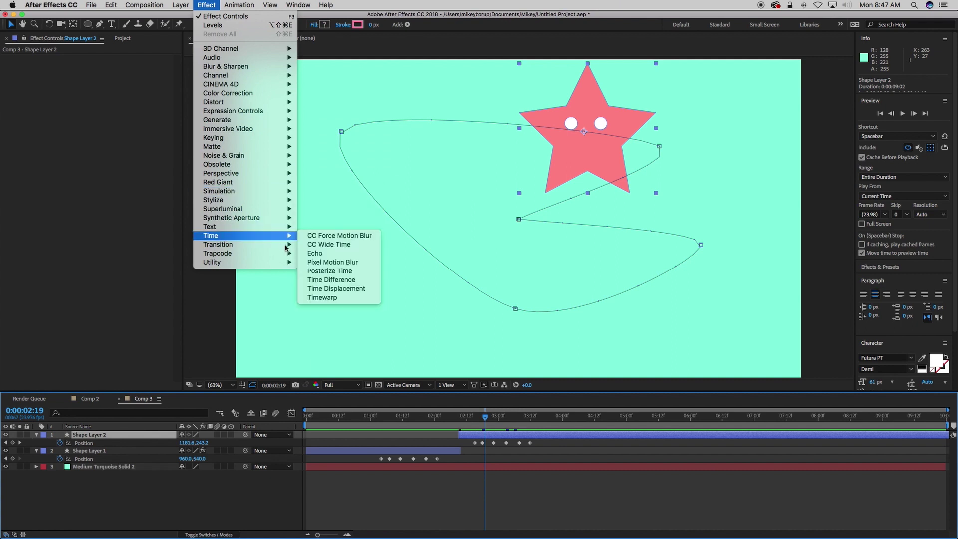
{"action": "left_click", "coordinate": [314, 252]}
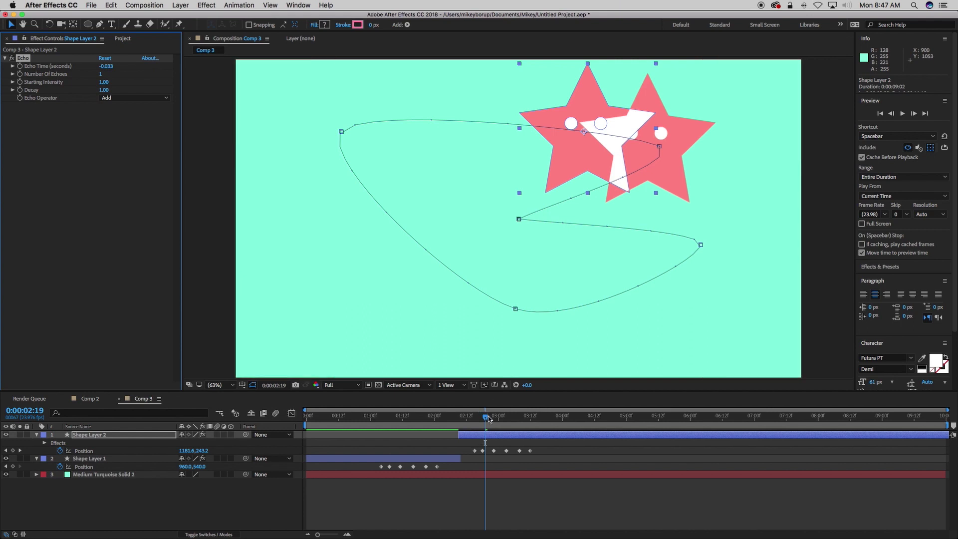
{"action": "left_click_drag", "start_coordinate": [488, 418], "coordinate": [533, 425]}
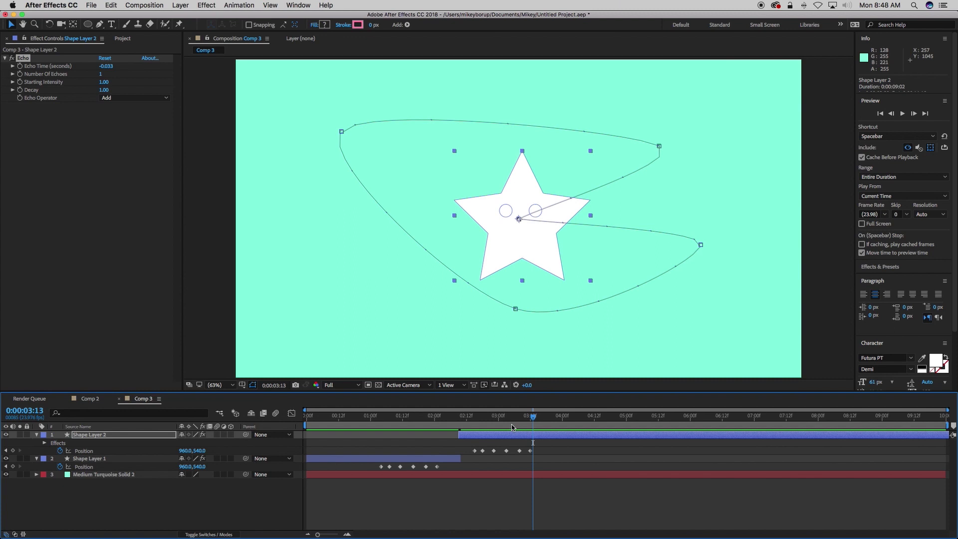
Set the Echo operator to Maximum, Echo Time to 0, and Number of Echoes to 195.
{"action": "left_click_drag", "start_coordinate": [512, 426], "coordinate": [487, 426]}
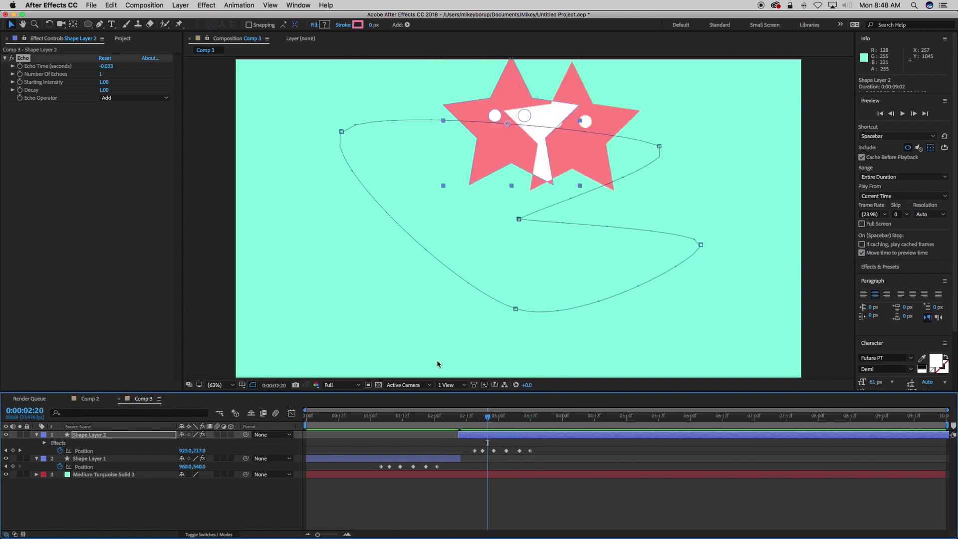
{"action": "left_click", "coordinate": [118, 98]}
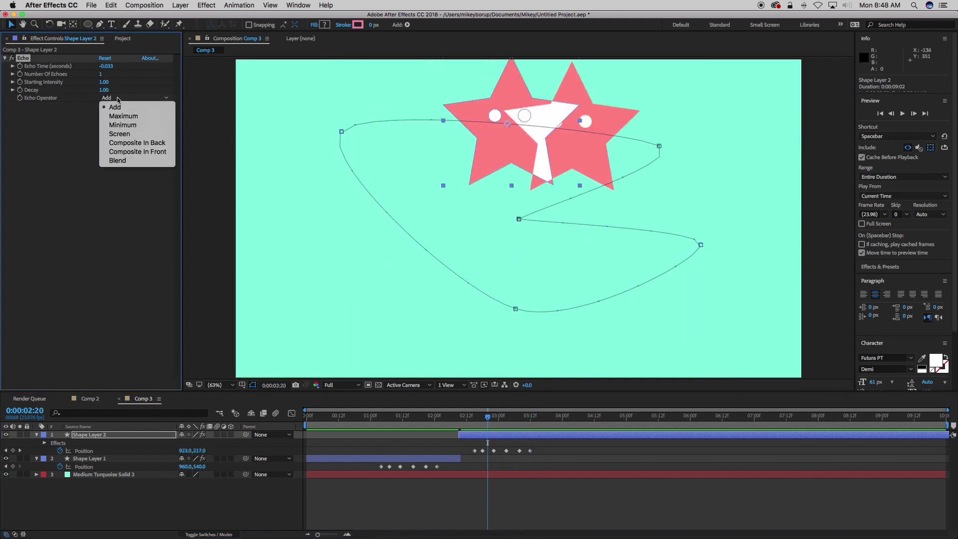
{"action": "left_click", "coordinate": [125, 116]}
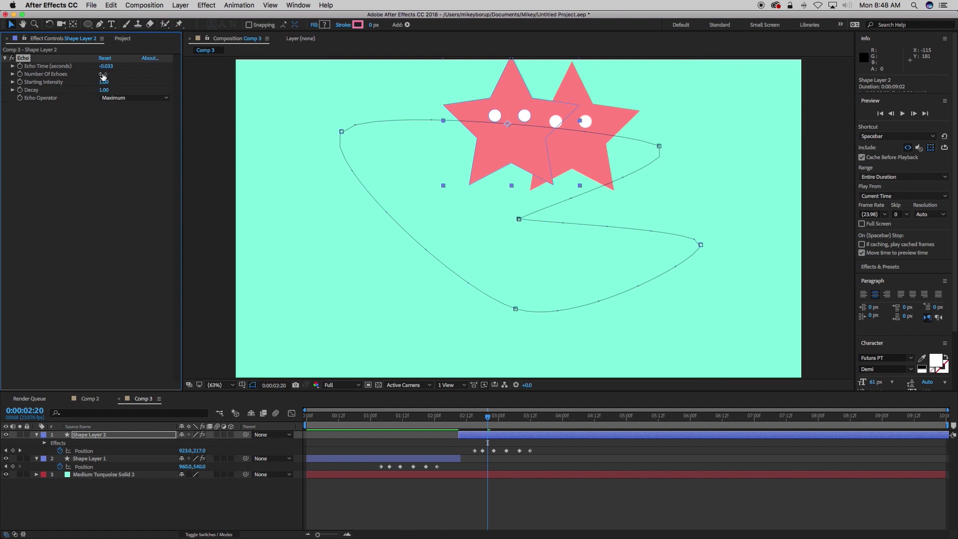
{"action": "mouse_move", "coordinate": [102, 76]}
{"action": "left_mouse_down"}
{"action": "mouse_move", "coordinate": [117, 78]}
{"action": "mouse_move", "coordinate": [105, 77]}
{"action": "left_mouse_up"}
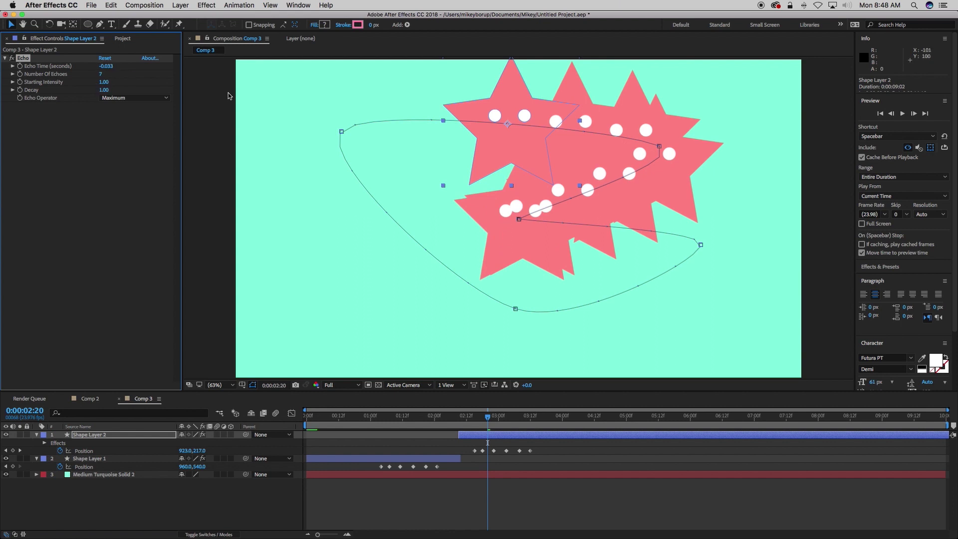
{"action": "left_click", "coordinate": [107, 67]}
{"action": "left_click", "coordinate": [112, 67]}
{"action": "key", "text": "Return"}
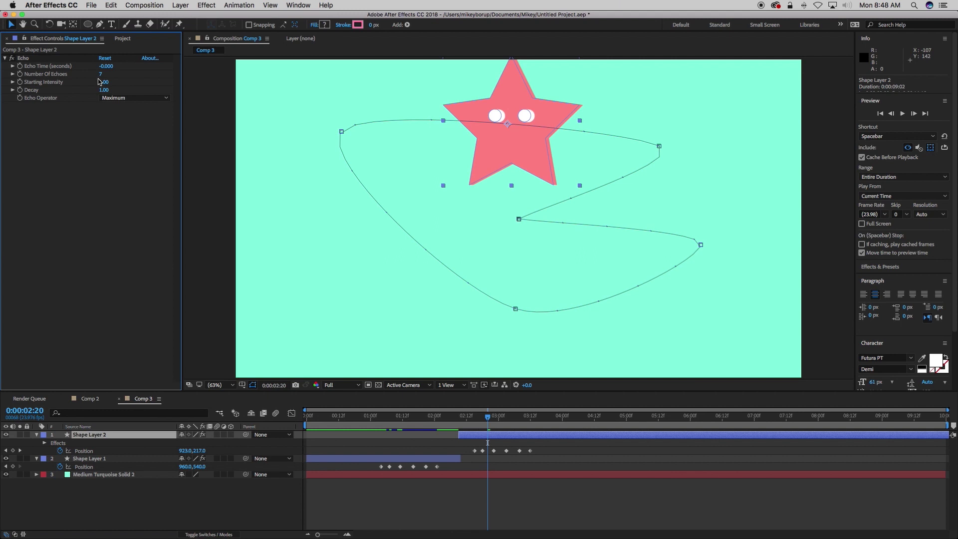
{"action": "left_click_drag", "start_coordinate": [101, 75], "coordinate": [204, 90]}
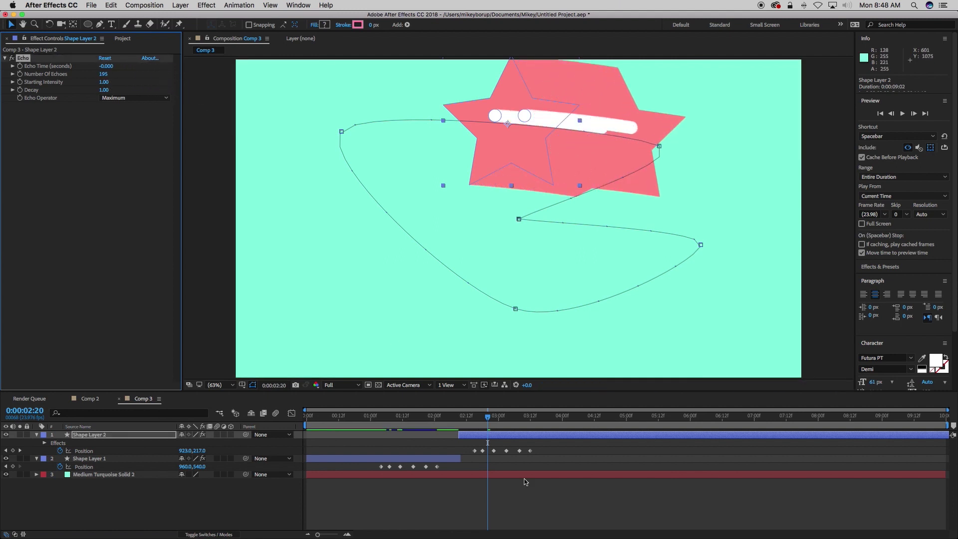
{"action": "left_click_drag", "start_coordinate": [483, 423], "coordinate": [471, 423]}
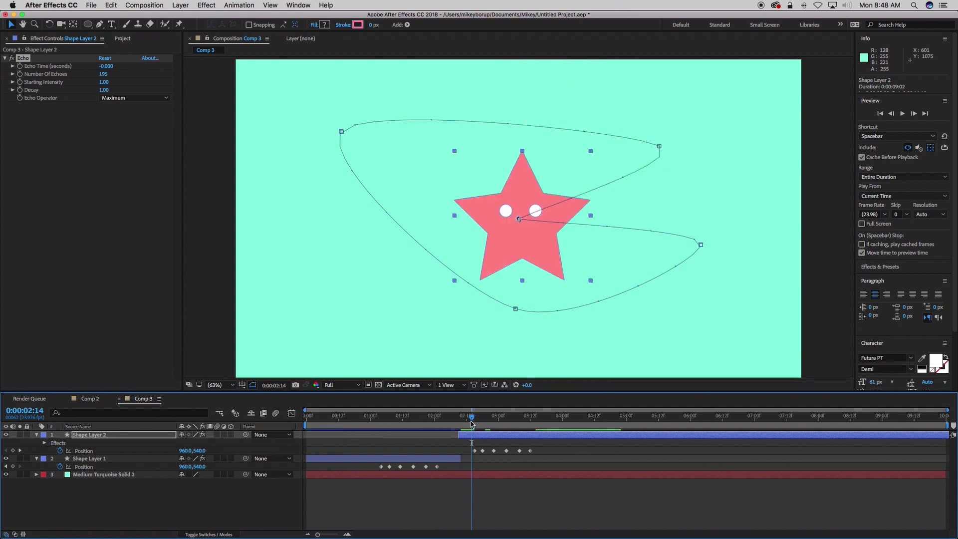
Preview the Echo trail from 0:00:02:11 and scrub through to the star's resting pose.
{"action": "key", "text": "space"}
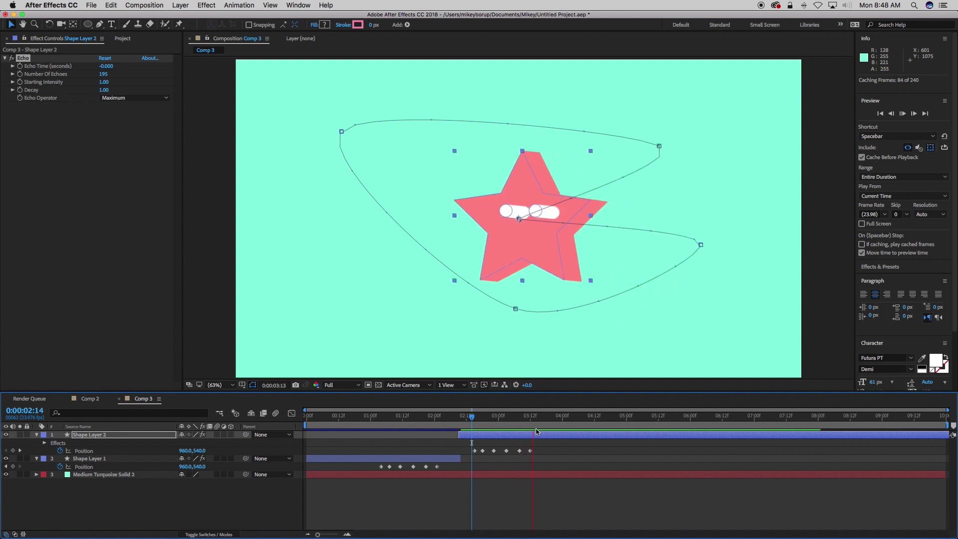
{"action": "left_click_drag", "start_coordinate": [527, 418], "coordinate": [472, 424]}
{"action": "key", "text": "space"}
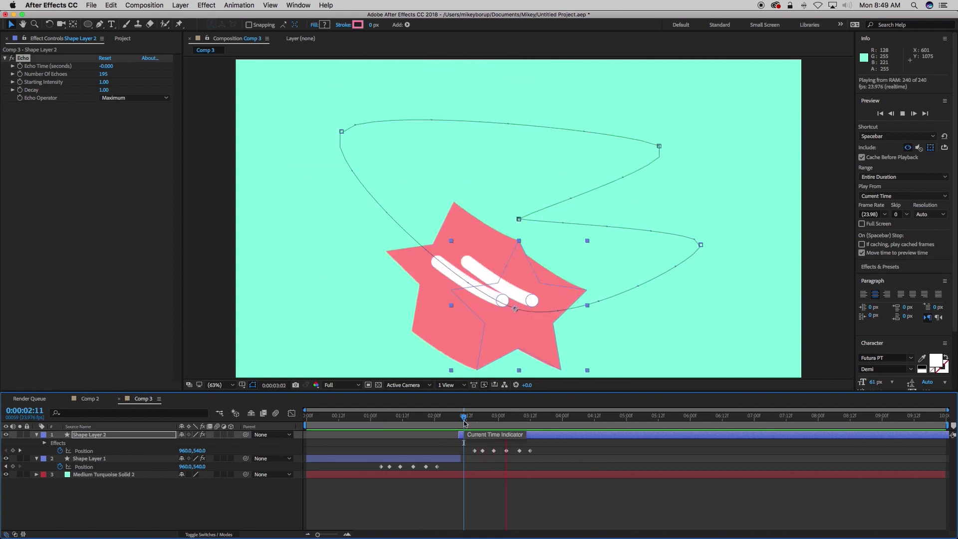
{"action": "key", "text": "space"}
{"action": "left_click", "coordinate": [556, 486]}
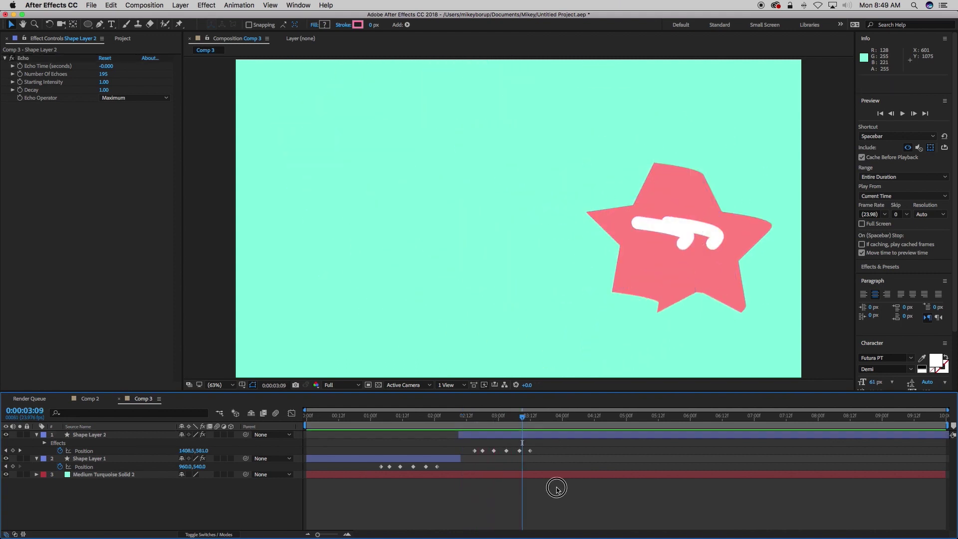
{"action": "mouse_move", "coordinate": [501, 423]}
{"action": "left_mouse_down"}
{"action": "mouse_move", "coordinate": [487, 423]}
{"action": "mouse_move", "coordinate": [495, 425]}
{"action": "left_mouse_up"}
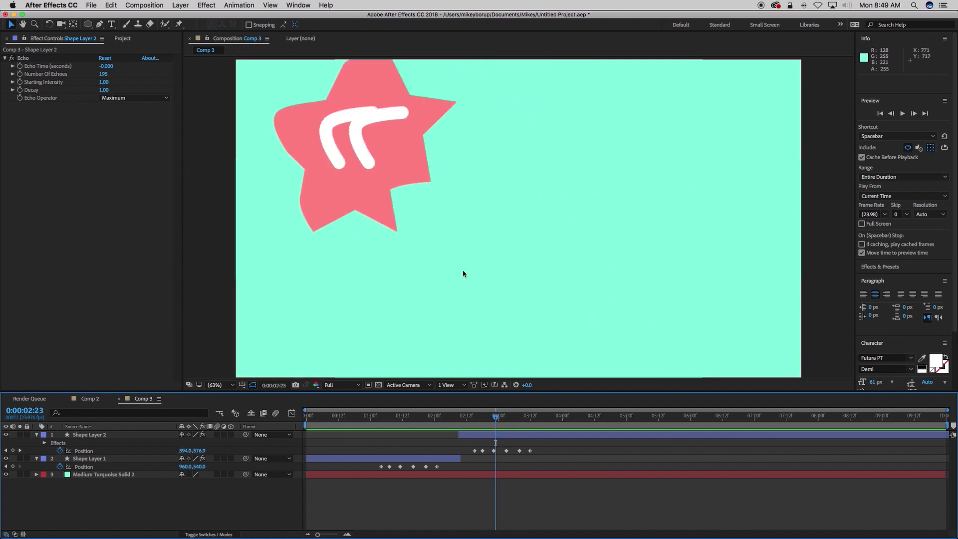
{"action": "left_click", "coordinate": [366, 155]}
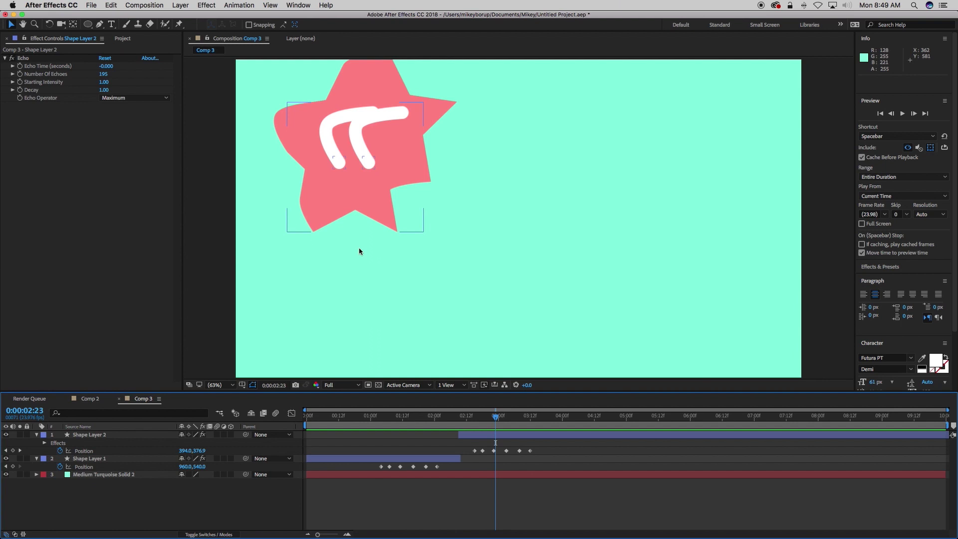
{"action": "left_click_drag", "start_coordinate": [495, 417], "coordinate": [536, 426]}
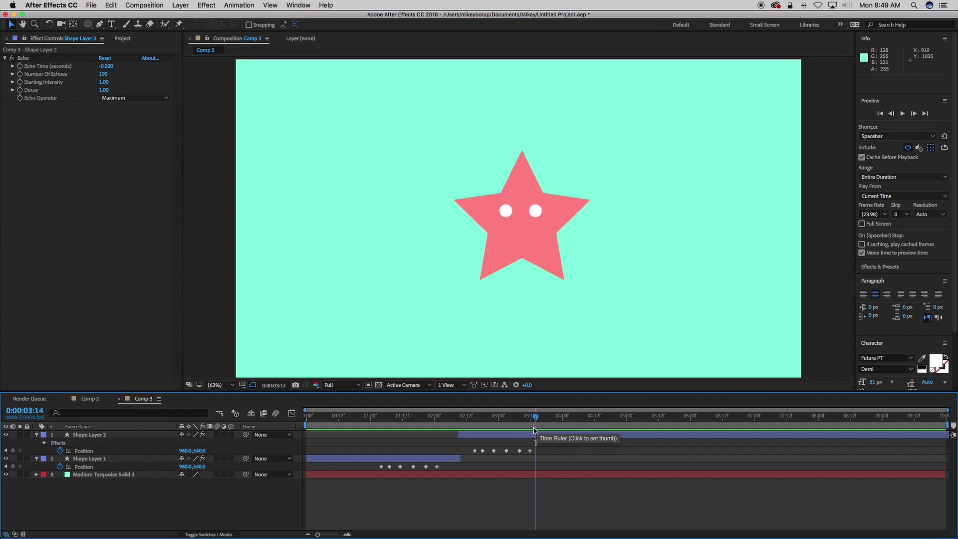
{"action": "left_click_drag", "start_coordinate": [527, 427], "coordinate": [457, 427]}
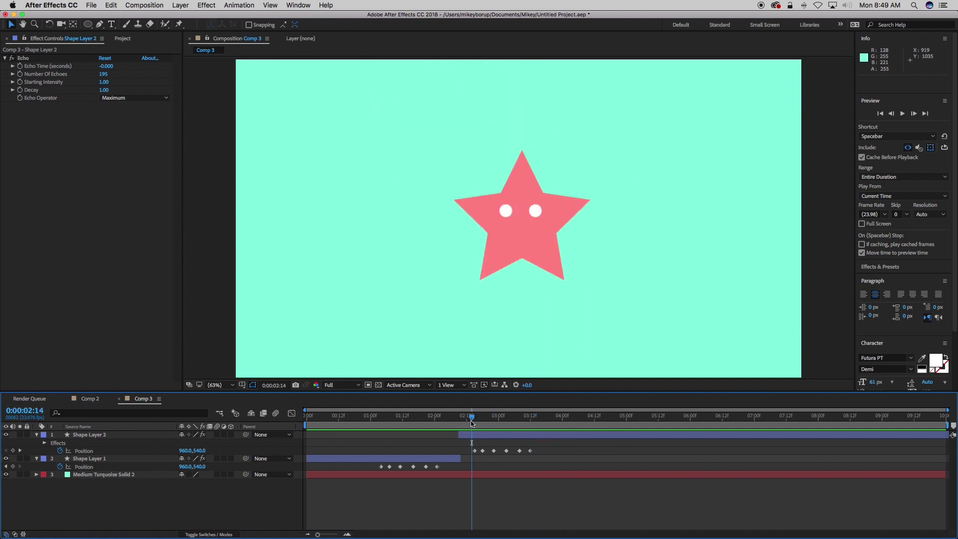
{"action": "key", "text": "space"}
{"action": "key", "text": "space"}
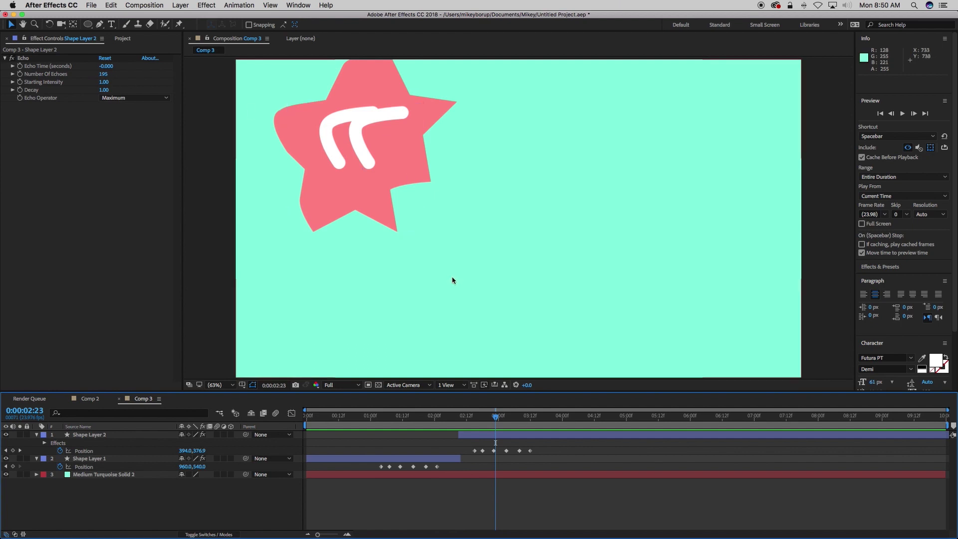
{"action": "left_click_drag", "start_coordinate": [504, 419], "coordinate": [539, 421]}
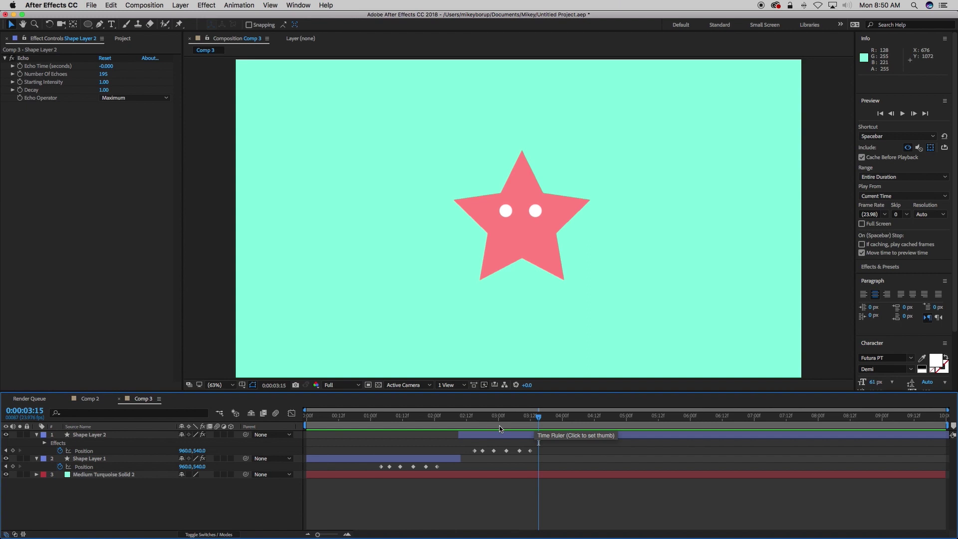
Duplicate Shape Layer 2 at 0:00:03:23, clear the copy's Position keyframes, and trim both layers there.
{"action": "left_click", "coordinate": [527, 440]}
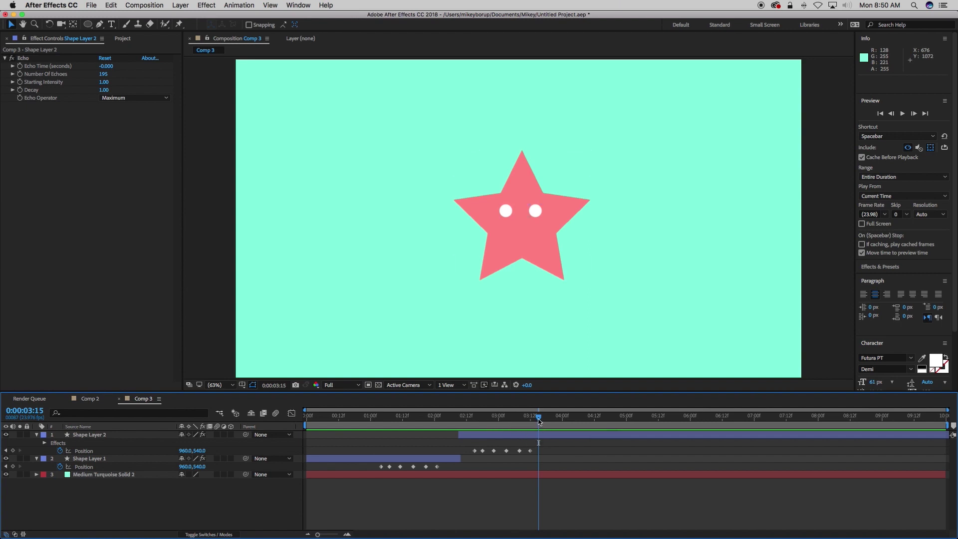
{"action": "left_click", "coordinate": [560, 438]}
{"action": "key", "text": "super+d"}
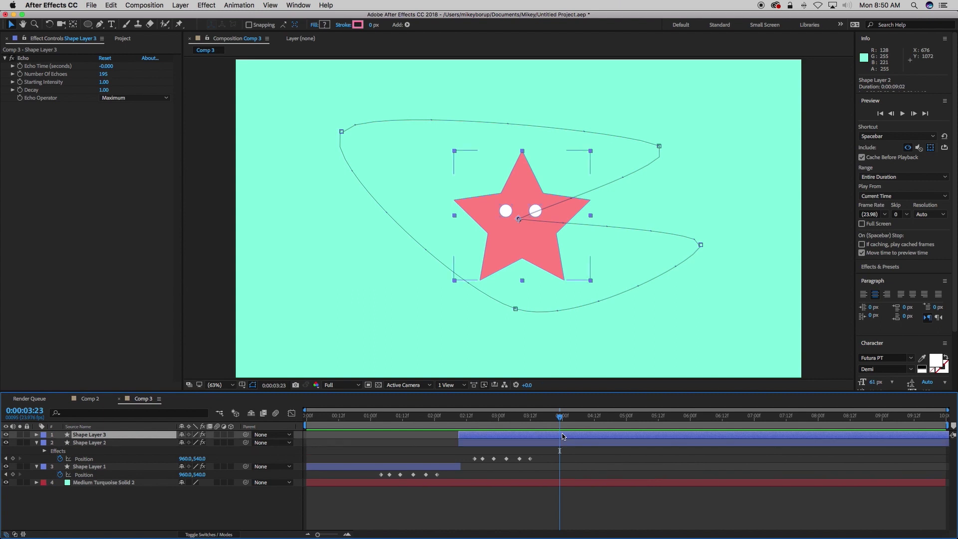
{"action": "key", "text": "p"}
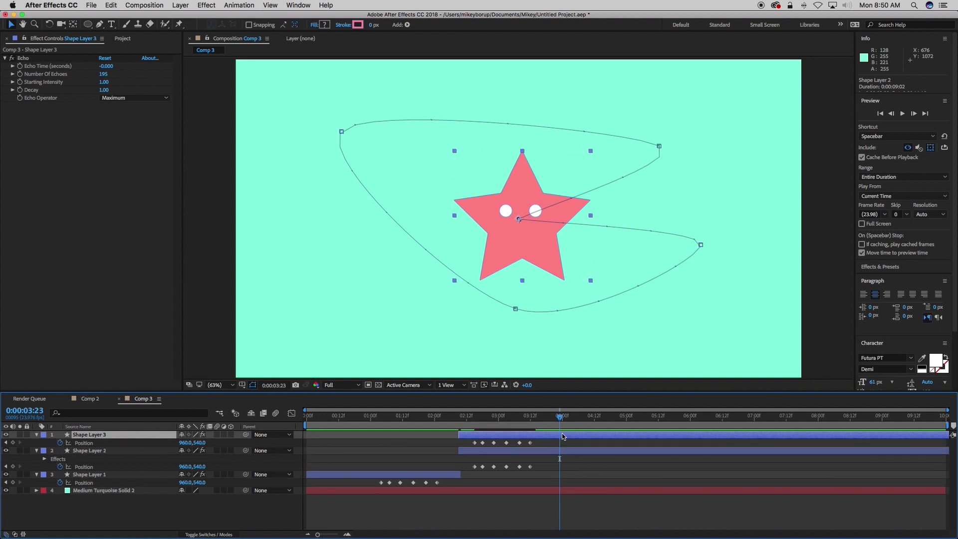
{"action": "left_click_drag", "start_coordinate": [548, 446], "coordinate": [451, 429]}
{"action": "key", "text": "Delete"}
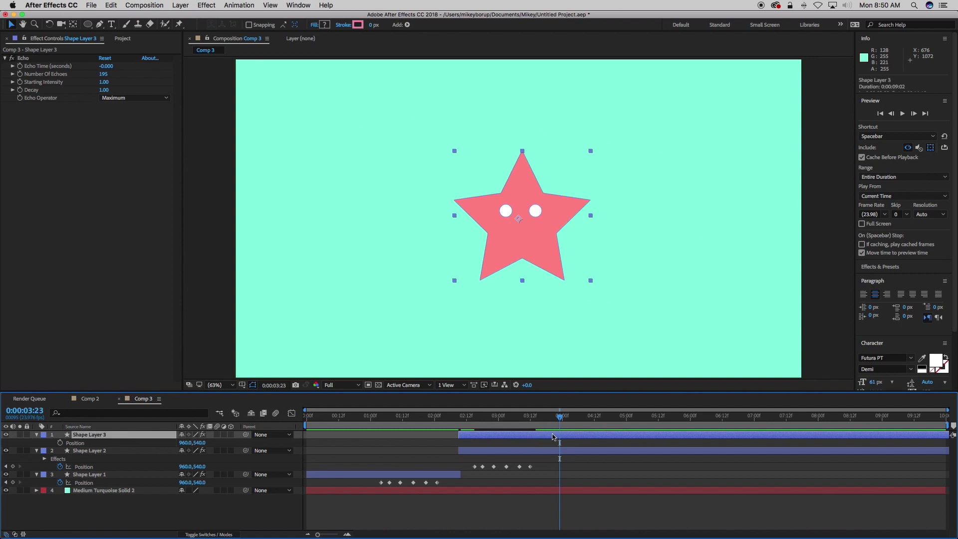
{"action": "key", "text": "alt+bracketleft"}
{"action": "key", "text": "super+Down"}
{"action": "key", "text": "alt+bracketright"}
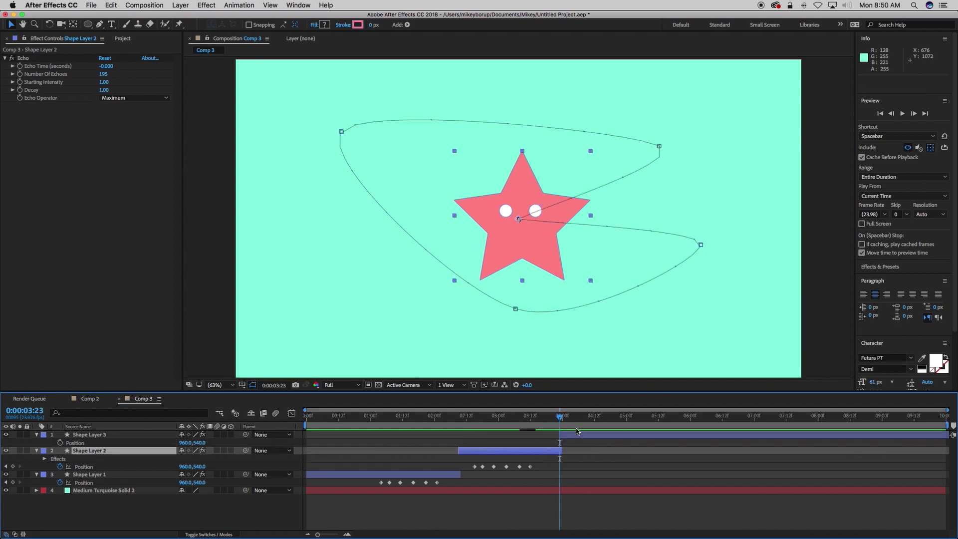
Keyframe Shape Layer 3's Position at 4:02 and slide the star right by 4:06.
{"action": "left_click_drag", "start_coordinate": [560, 419], "coordinate": [568, 419]}
{"action": "left_click", "coordinate": [584, 446]}
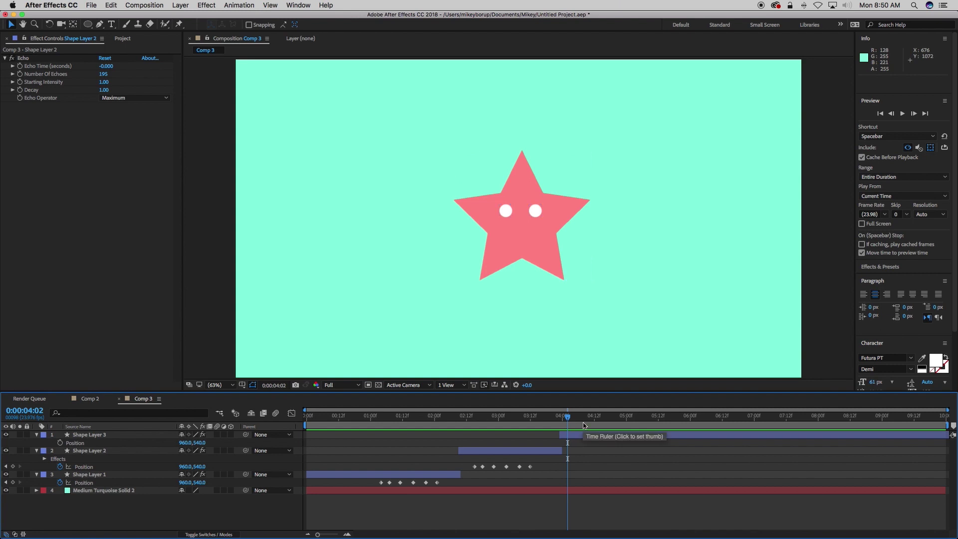
{"action": "left_click", "coordinate": [627, 436]}
{"action": "left_click", "coordinate": [596, 437]}
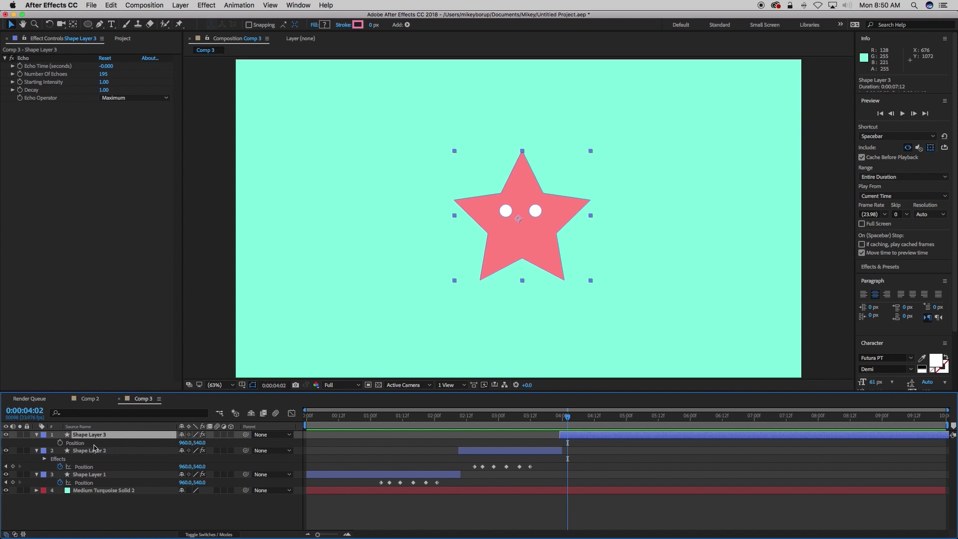
{"action": "left_click", "coordinate": [60, 443]}
{"action": "key", "text": "Page_Down"}
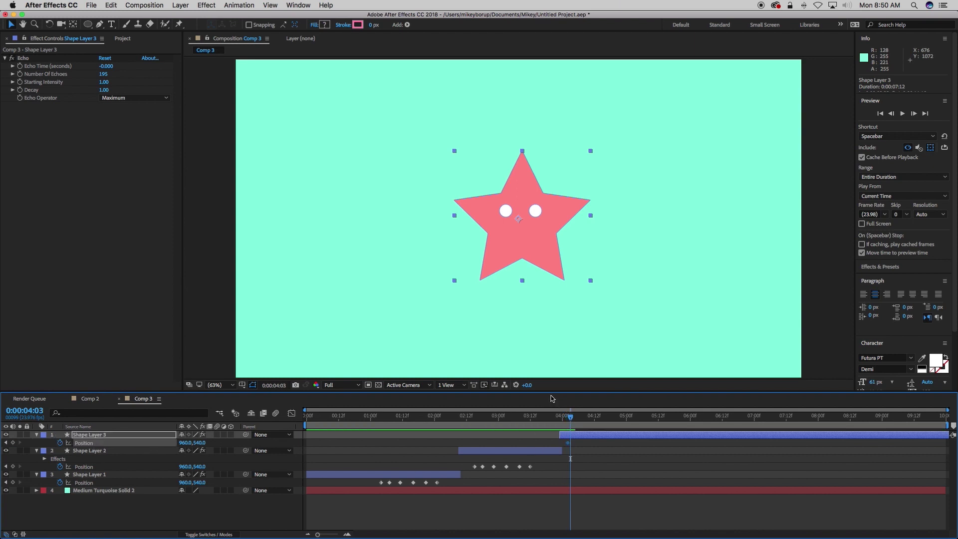
{"action": "key", "text": "Page_Down"}
{"action": "key", "text": "Page_Down"}
{"action": "key", "text": "Page_Down"}
{"action": "left_click_drag", "start_coordinate": [539, 250], "coordinate": [722, 256]}
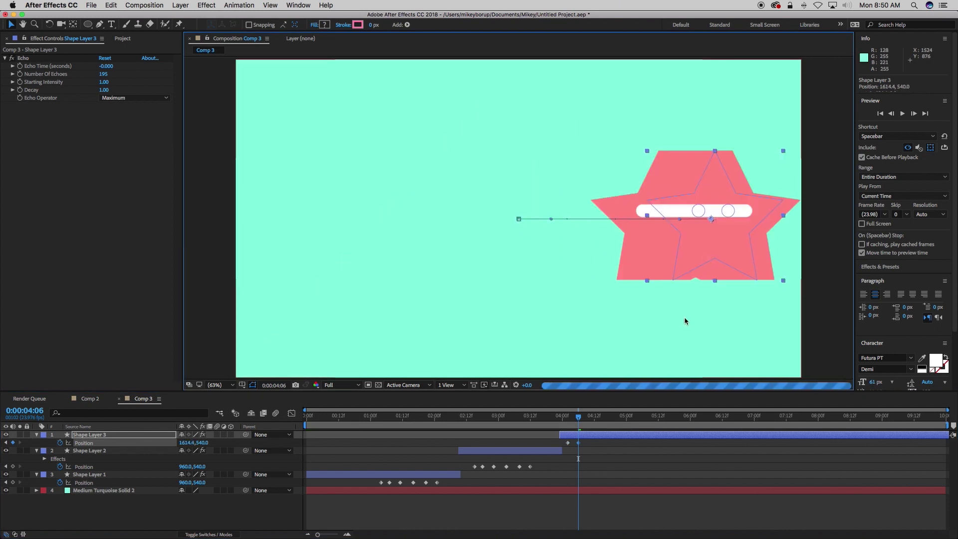
Remove Echo from Shape Layer 3 and keyframe the star back left of centre at 4:11.
{"action": "left_click", "coordinate": [25, 58]}
{"action": "key", "text": "Delete"}
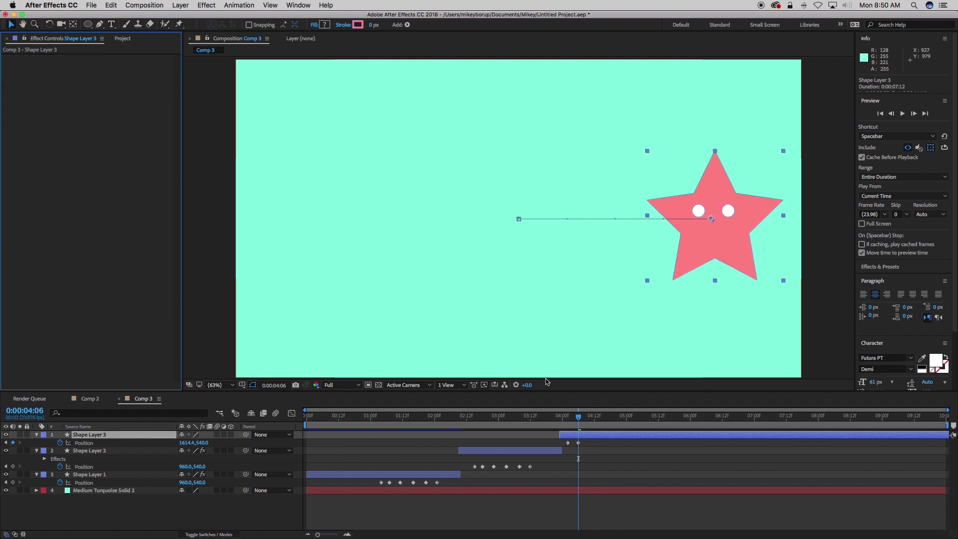
{"action": "left_click_drag", "start_coordinate": [578, 415], "coordinate": [583, 415]}
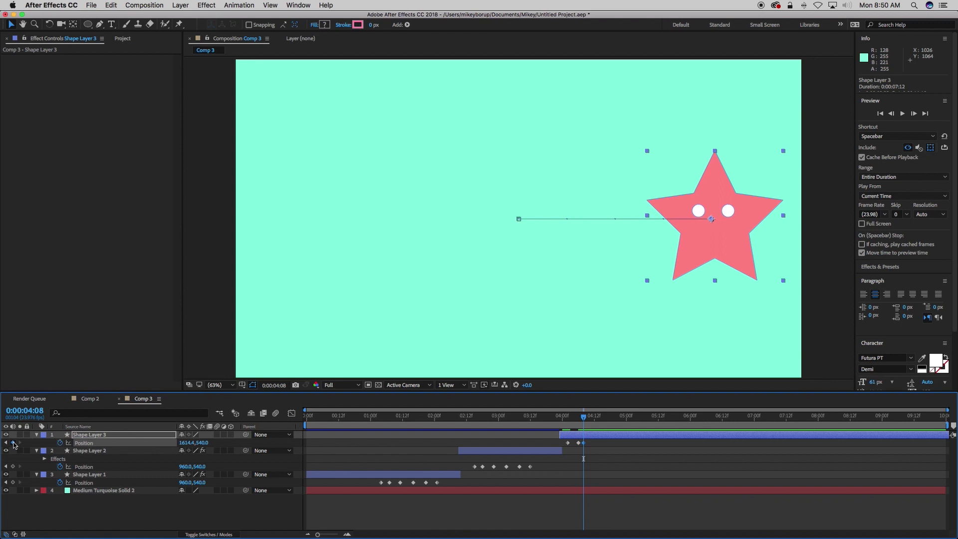
{"action": "key", "text": "Page_Down"}
{"action": "key", "text": "Page_Down"}
{"action": "key", "text": "Page_Down"}
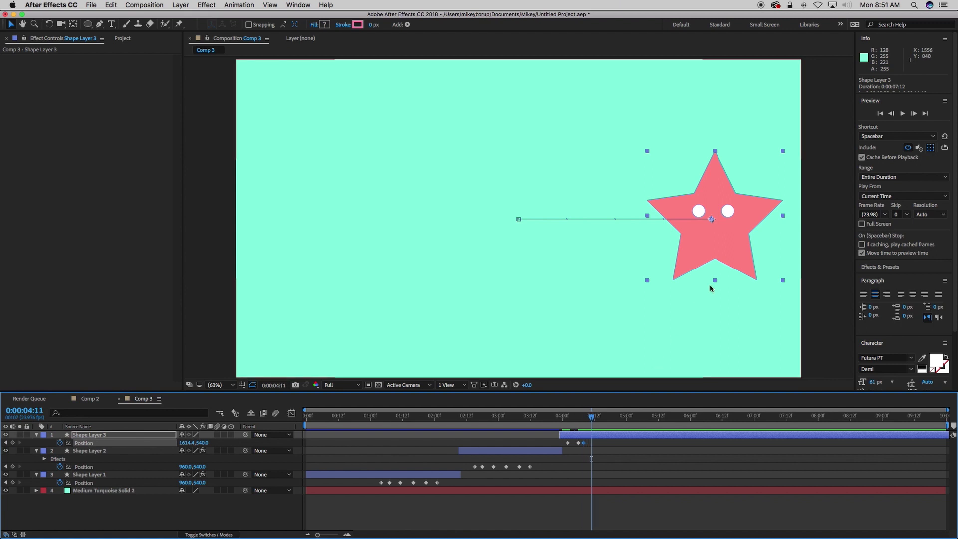
{"action": "left_click_drag", "start_coordinate": [714, 249], "coordinate": [357, 252]}
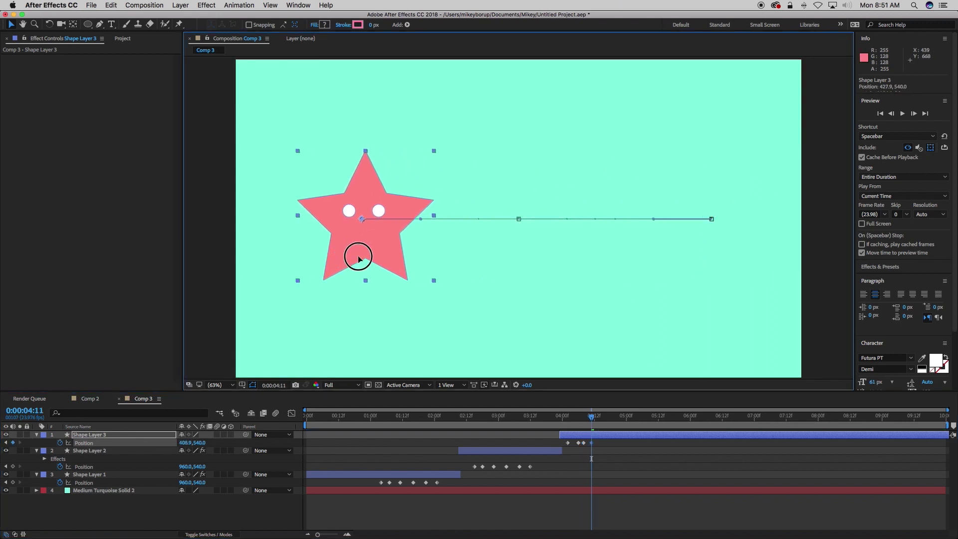
Preview the motion and shift the last two Position keyframes to 4:16 and 4:19.
{"action": "left_click", "coordinate": [564, 415]}
{"action": "key", "text": "space"}
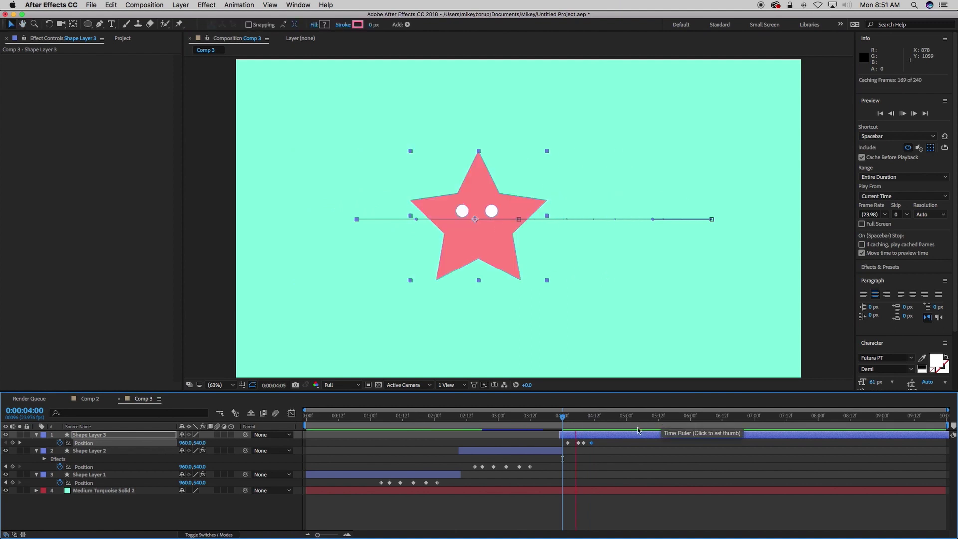
{"action": "mouse_move", "coordinate": [617, 447]}
{"action": "left_mouse_down"}
{"action": "mouse_move", "coordinate": [582, 438]}
{"action": "mouse_move", "coordinate": [604, 442]}
{"action": "left_mouse_up"}
{"action": "left_click", "coordinate": [564, 416]}
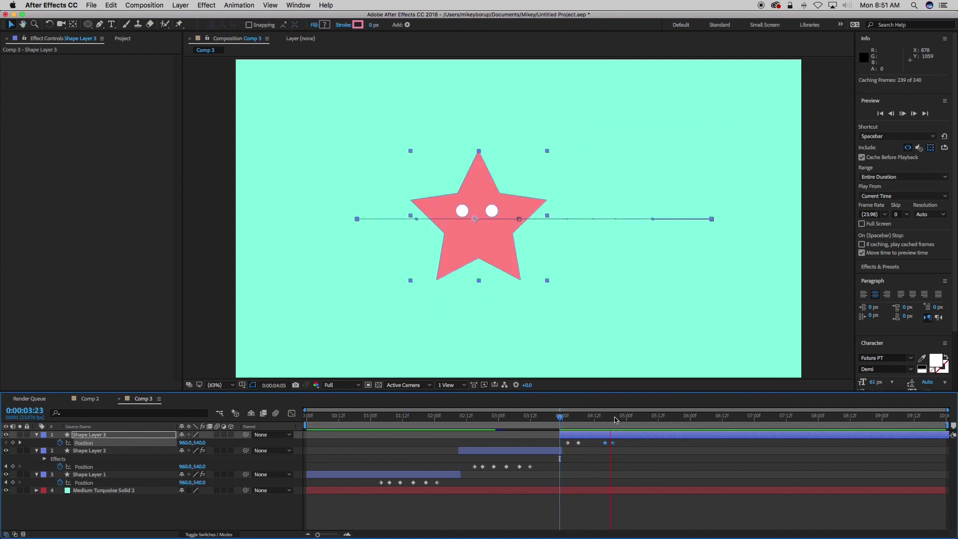
{"action": "left_click", "coordinate": [541, 415]}
{"action": "left_click", "coordinate": [564, 415]}
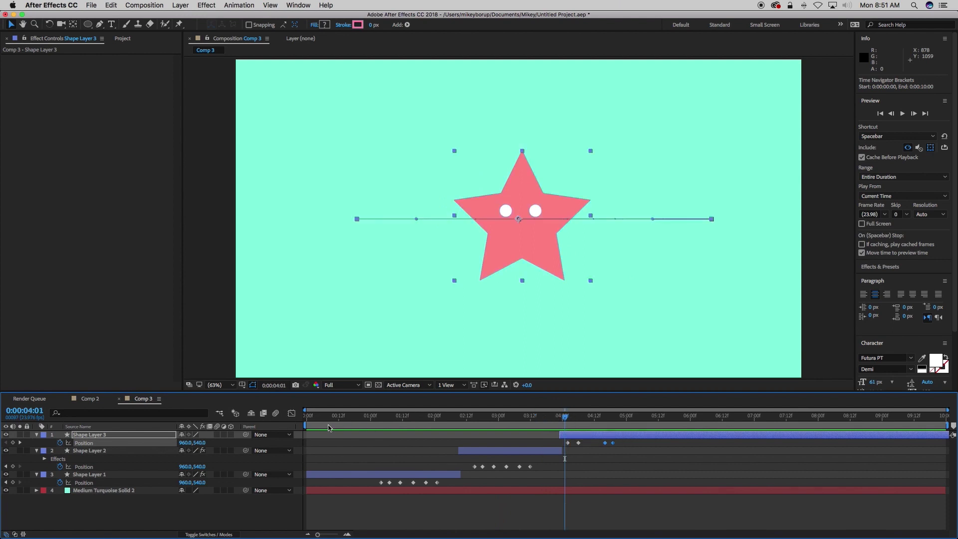
Start the work area at 0:00:04:00 and reselect Shape Layer 3 at 4:04.
{"action": "left_click_drag", "start_coordinate": [304, 424], "coordinate": [613, 425]}
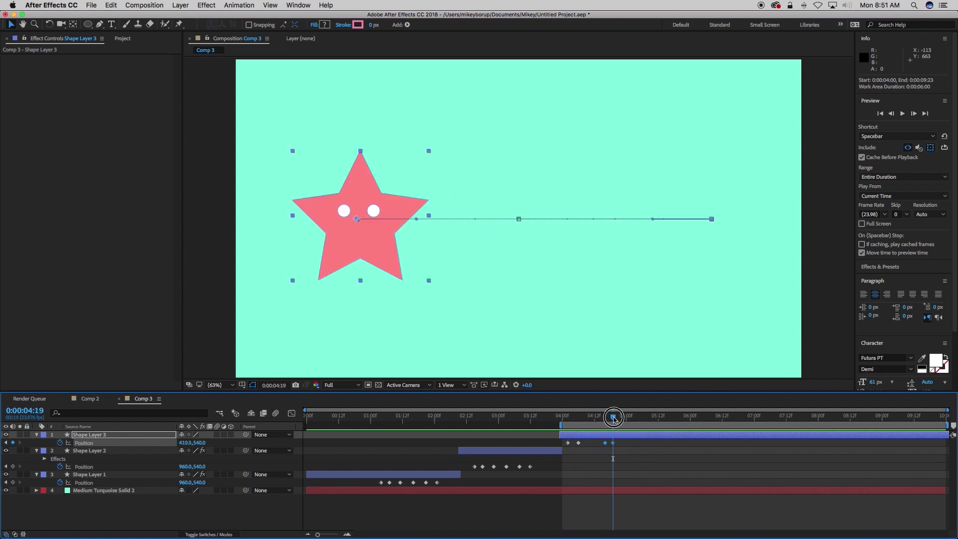
{"action": "left_click_drag", "start_coordinate": [613, 419], "coordinate": [574, 422]}
{"action": "left_click", "coordinate": [586, 434]}
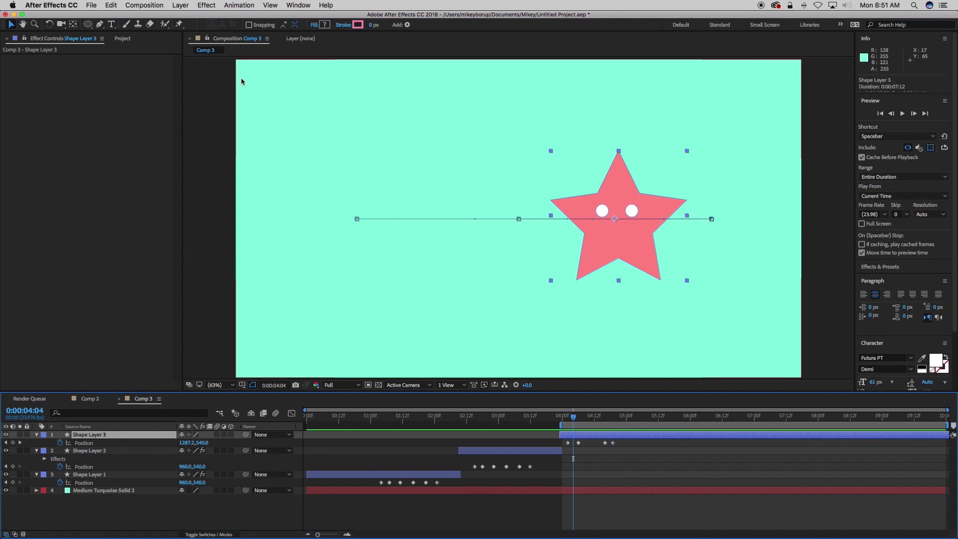
Apply Minimax set to Alpha and Color, Just Horizontal, then test its Radius and scrub the star's move.
{"action": "left_click", "coordinate": [206, 6]}
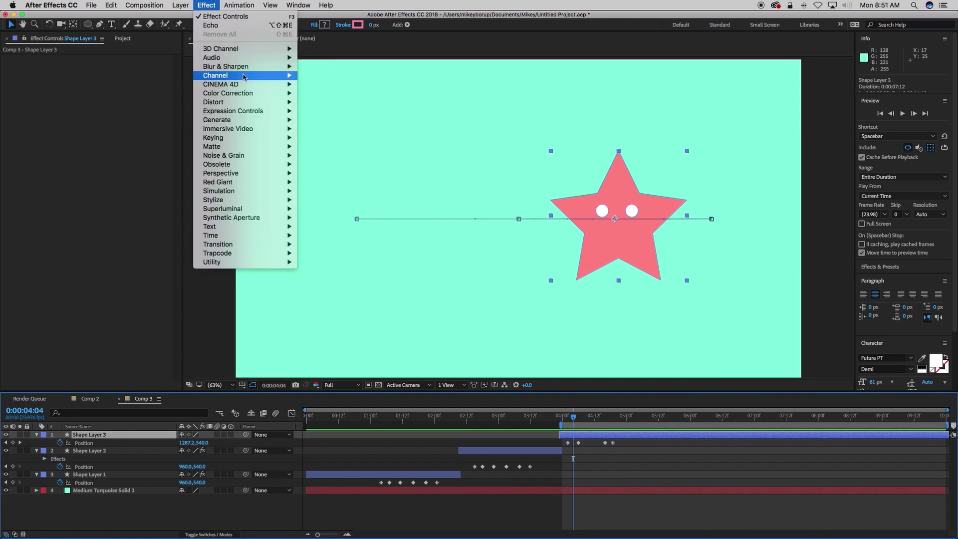
{"action": "mouse_move", "coordinate": [244, 76]}
{"action": "left_click", "coordinate": [332, 137]}
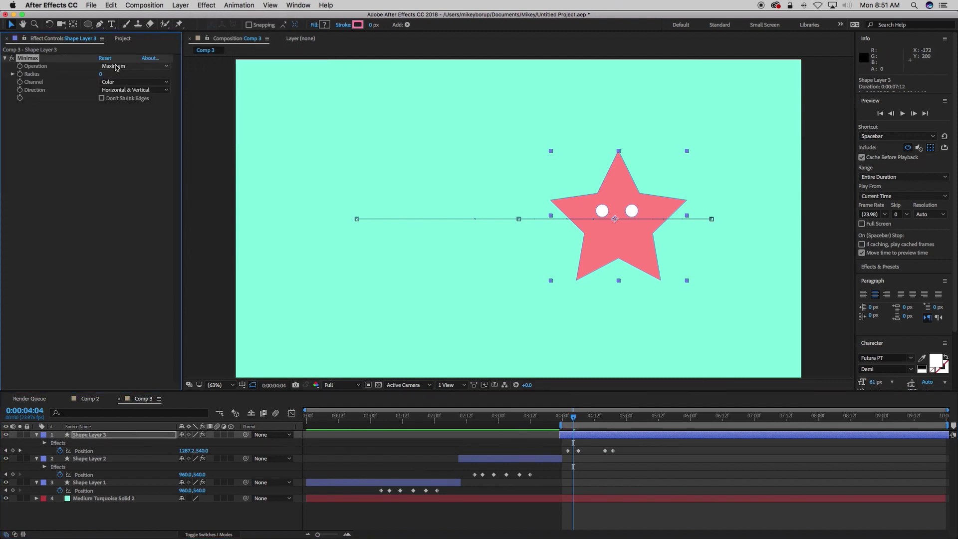
{"action": "left_click", "coordinate": [124, 82]}
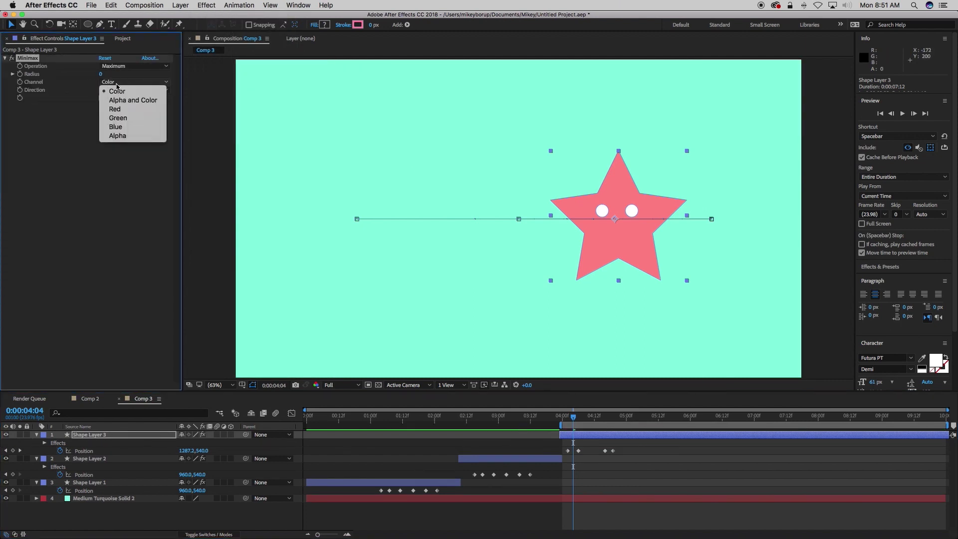
{"action": "left_click", "coordinate": [126, 100]}
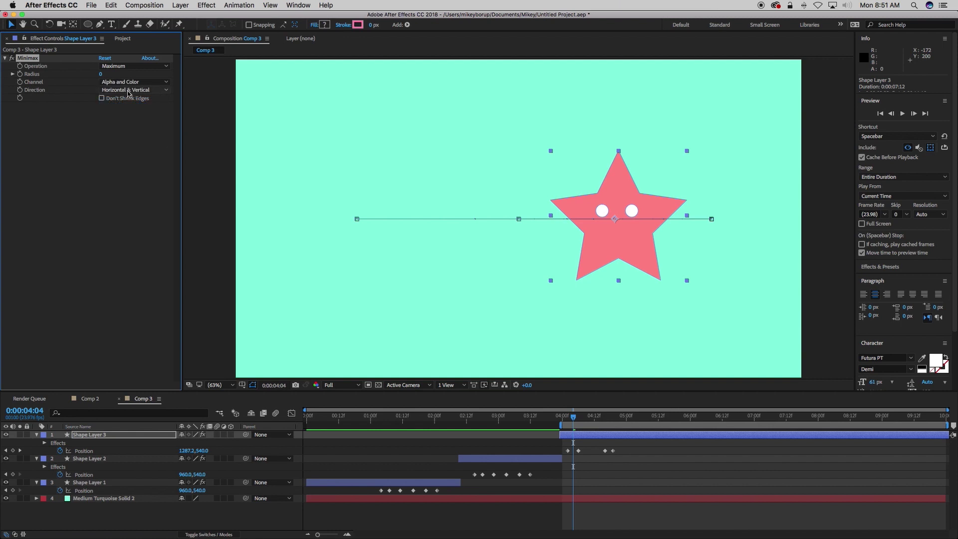
{"action": "left_click", "coordinate": [121, 91]}
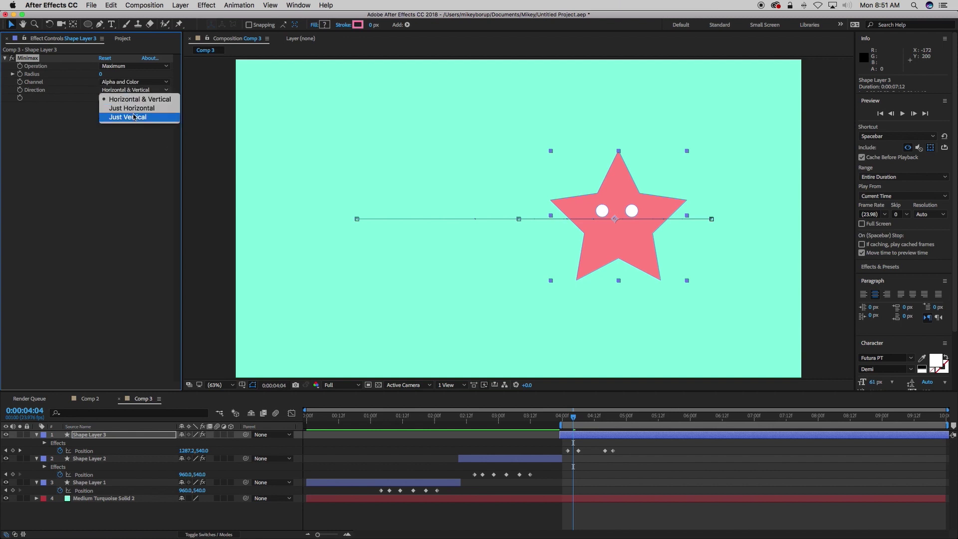
{"action": "left_click", "coordinate": [127, 107]}
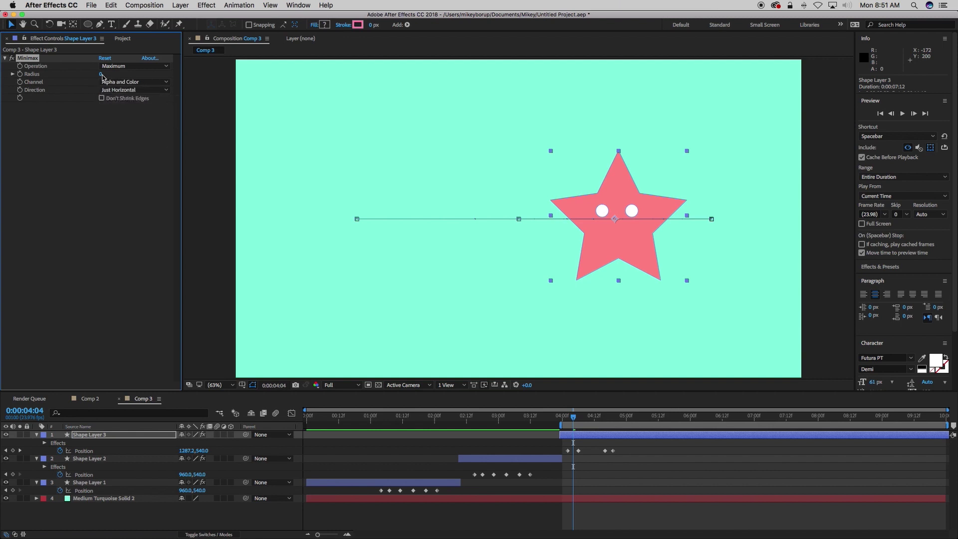
{"action": "mouse_move", "coordinate": [102, 76]}
{"action": "left_mouse_down"}
{"action": "mouse_move", "coordinate": [184, 90]}
{"action": "mouse_move", "coordinate": [88, 86]}
{"action": "left_mouse_up"}
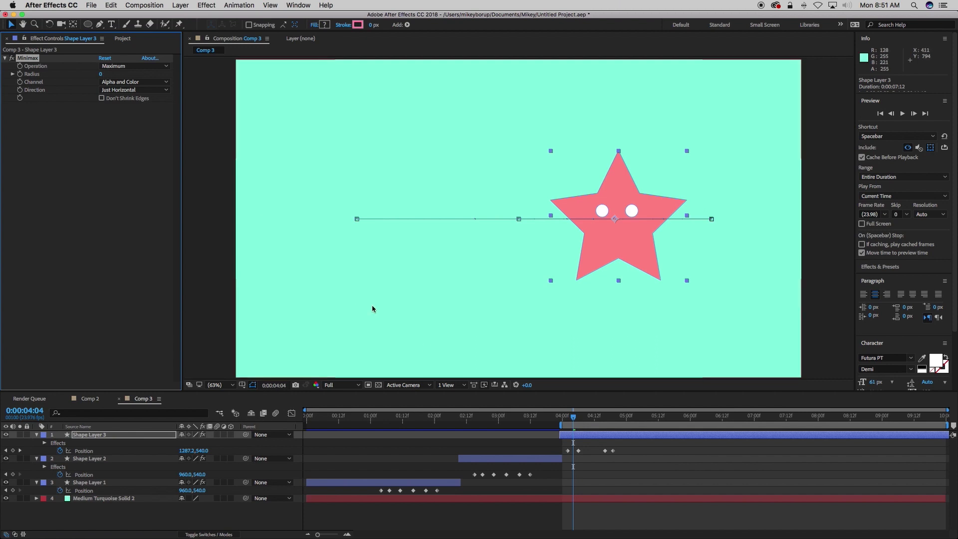
{"action": "mouse_move", "coordinate": [573, 418]}
{"action": "left_mouse_down"}
{"action": "mouse_move", "coordinate": [562, 418]}
{"action": "mouse_move", "coordinate": [573, 418]}
{"action": "left_mouse_up"}
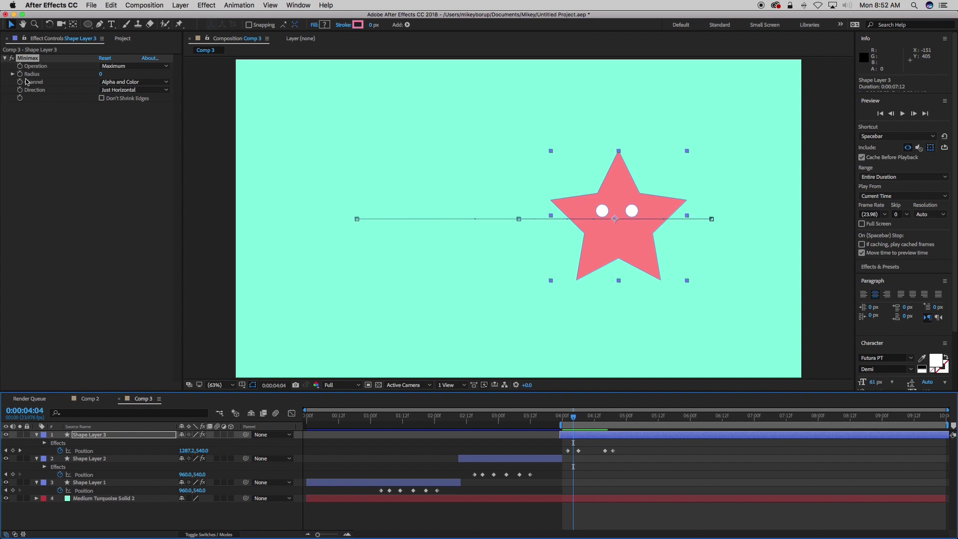
{"action": "left_click", "coordinate": [20, 74], "text": "alt"}
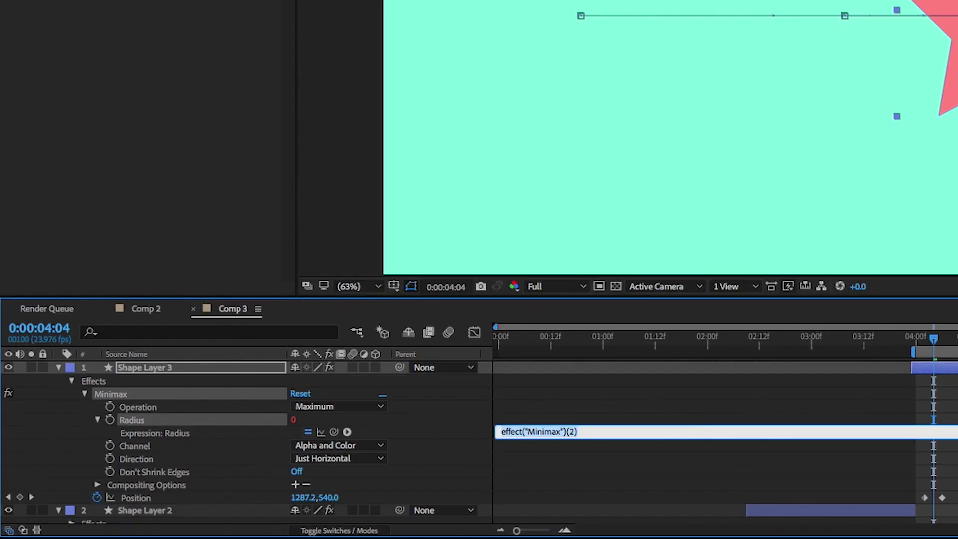
{"action": "type", "text": "this"}
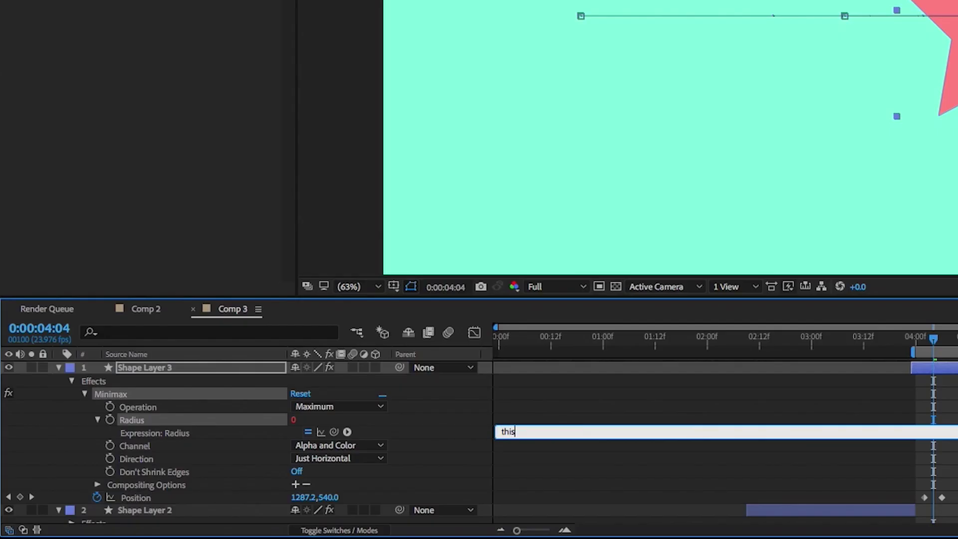
{"action": "type", "text": ".position.speed/50"}
{"action": "left_click", "coordinate": [626, 454]}
{"action": "mouse_move", "coordinate": [573, 418]}
{"action": "left_mouse_down"}
{"action": "mouse_move", "coordinate": [409, 418]}
{"action": "mouse_move", "coordinate": [501, 418]}
{"action": "left_mouse_up"}
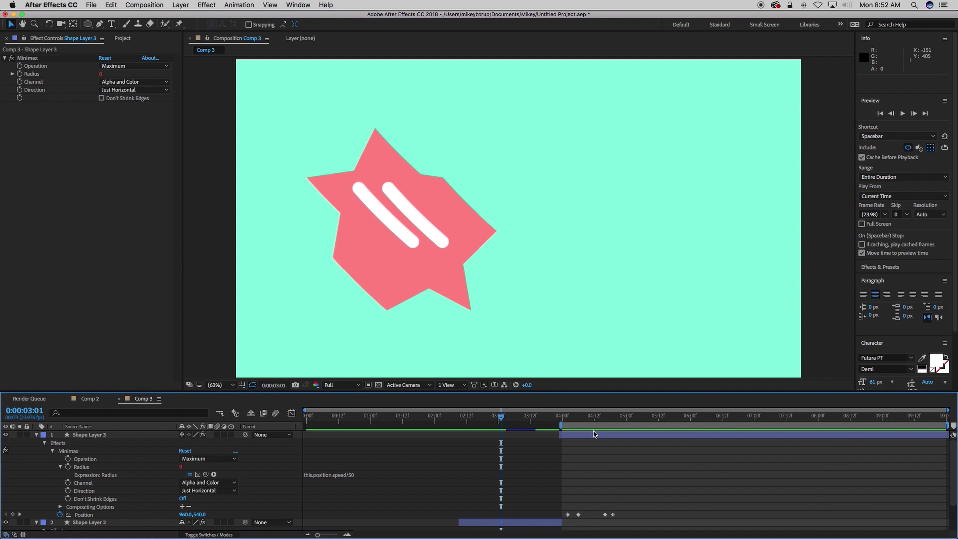
{"action": "left_click", "coordinate": [586, 418]}
{"action": "right_click", "coordinate": [595, 427]}
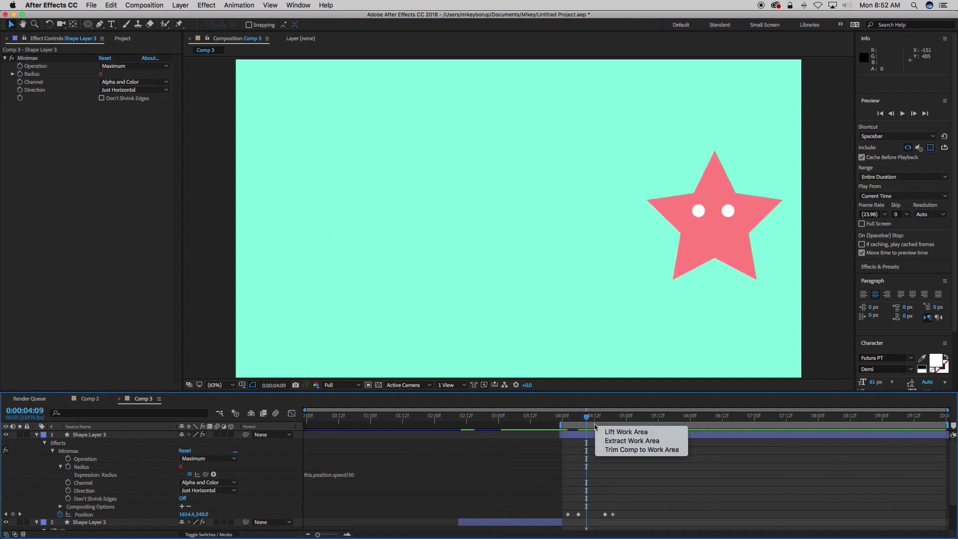
{"action": "left_click", "coordinate": [576, 451]}
{"action": "left_click_drag", "start_coordinate": [575, 417], "coordinate": [618, 417]}
Give the star's Position keyframe eased timing and review the stretch around 4:15–4:21.
{"action": "left_click", "coordinate": [578, 515]}
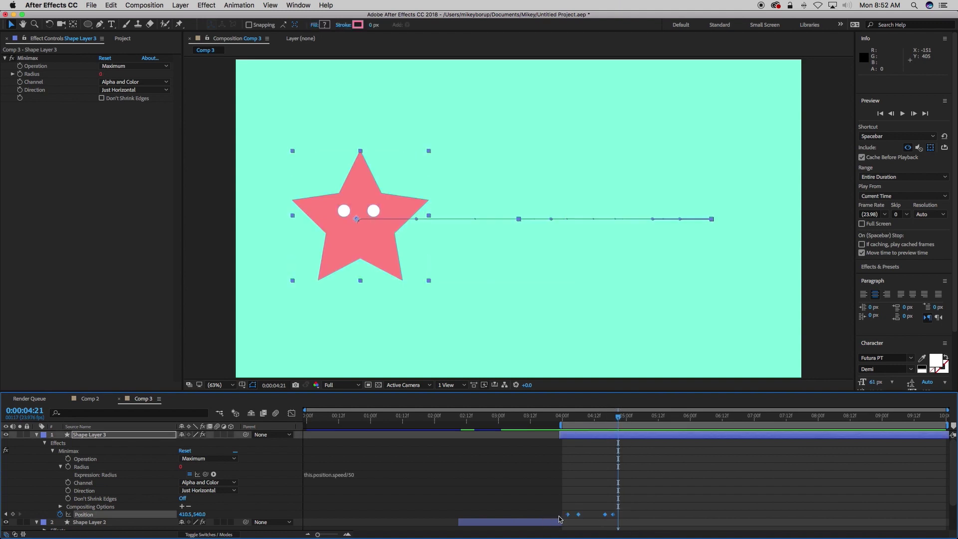
{"action": "right_click", "coordinate": [579, 515]}
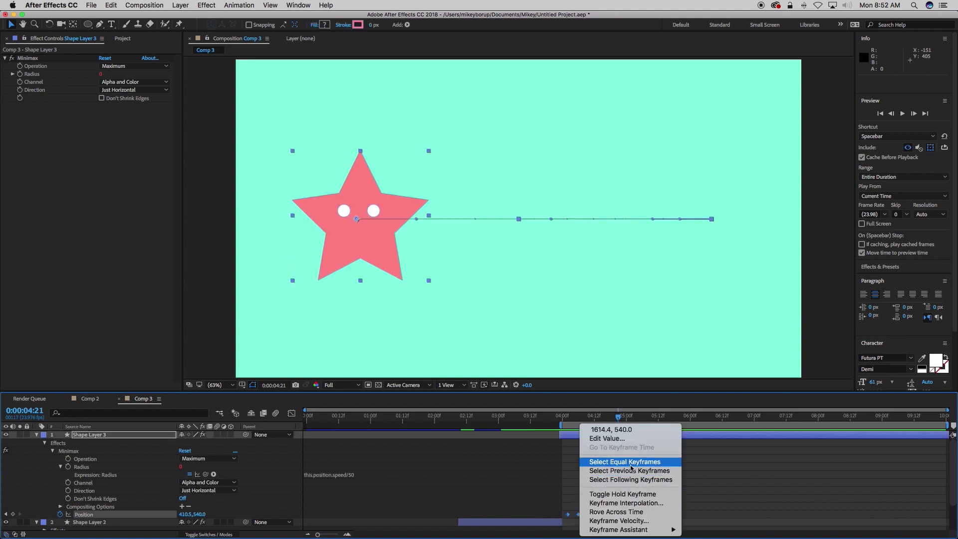
{"action": "left_click", "coordinate": [727, 491]}
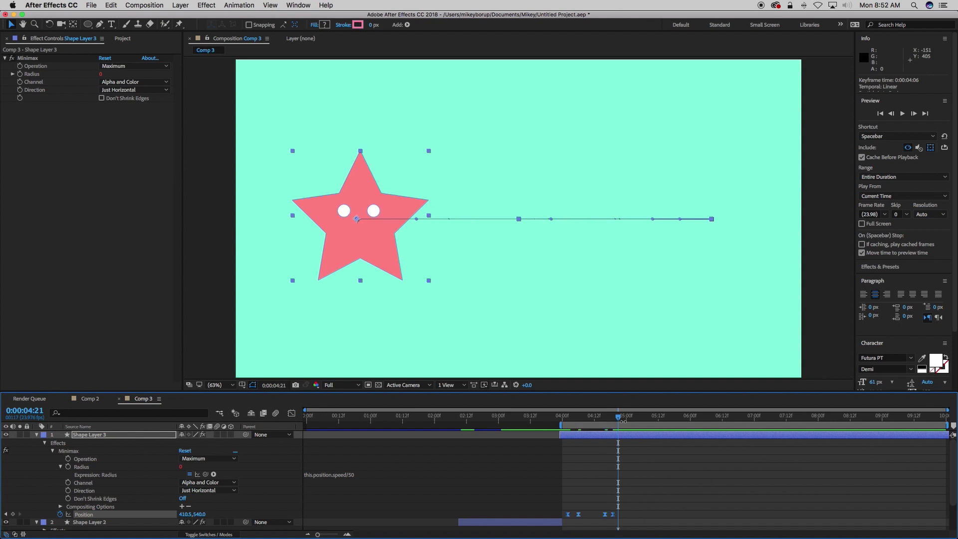
{"action": "left_click_drag", "start_coordinate": [623, 421], "coordinate": [604, 423]}
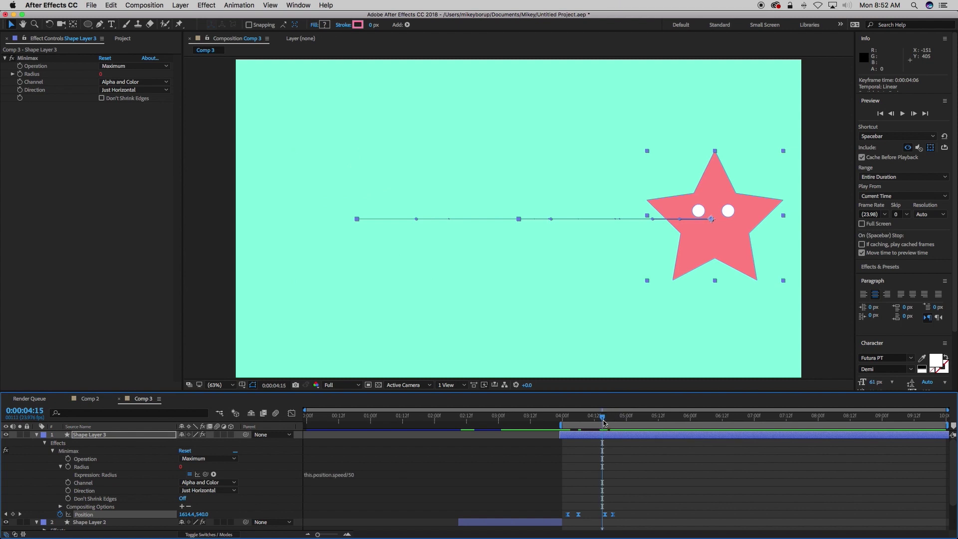
{"action": "key", "text": "space"}
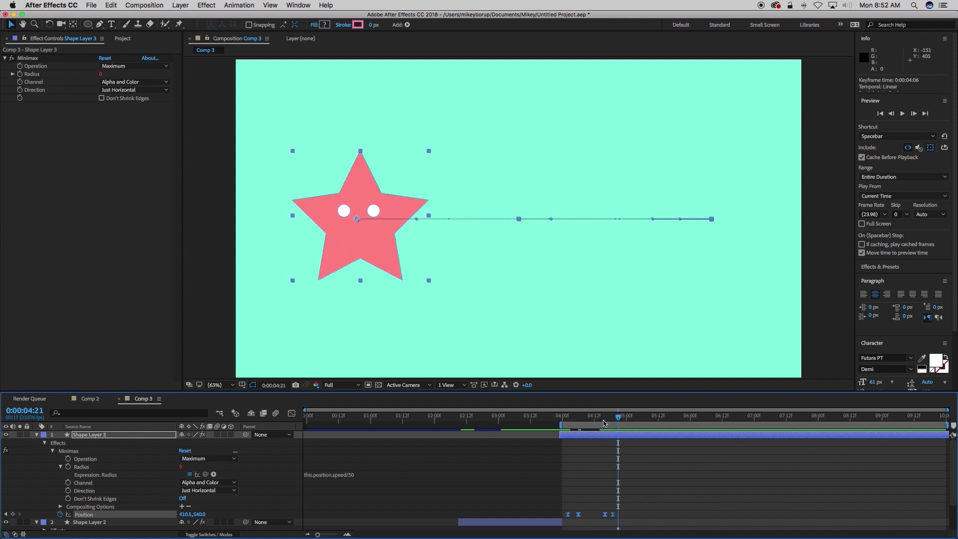
{"action": "key", "text": "Page_Up"}
{"action": "key", "text": "Page_Up"}
{"action": "key", "text": "Page_Up"}
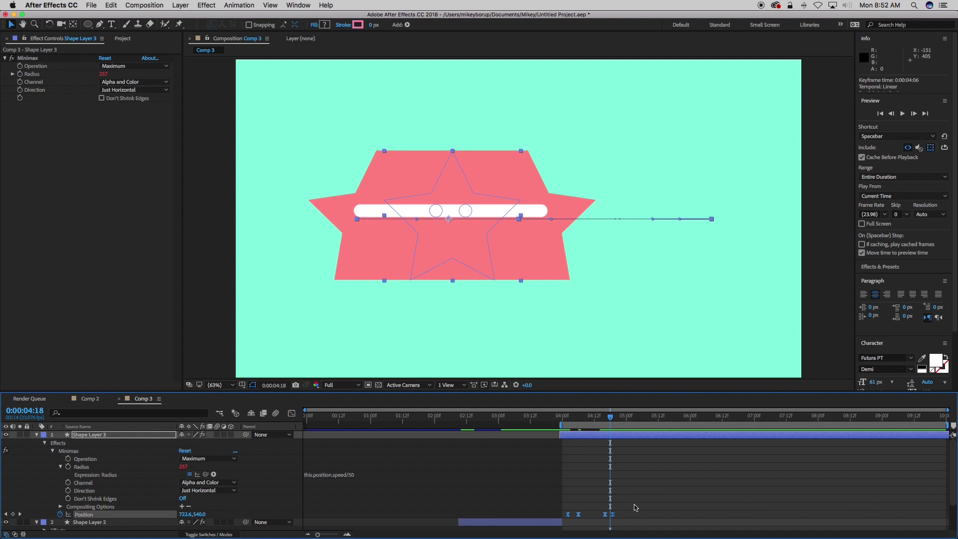
Shift the Position keyframes to about 4:23 and from 4:06 to 4:08, then preview the stretch.
{"action": "left_click_drag", "start_coordinate": [613, 514], "coordinate": [623, 514]}
{"action": "left_click", "coordinate": [586, 417]}
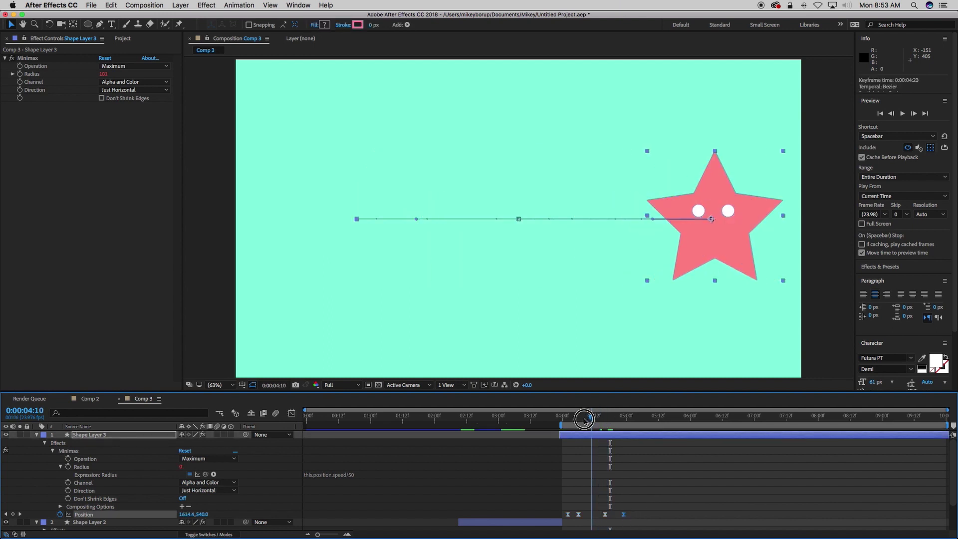
{"action": "left_click_drag", "start_coordinate": [584, 419], "coordinate": [570, 417]}
{"action": "left_click_drag", "start_coordinate": [578, 514], "coordinate": [583, 514]}
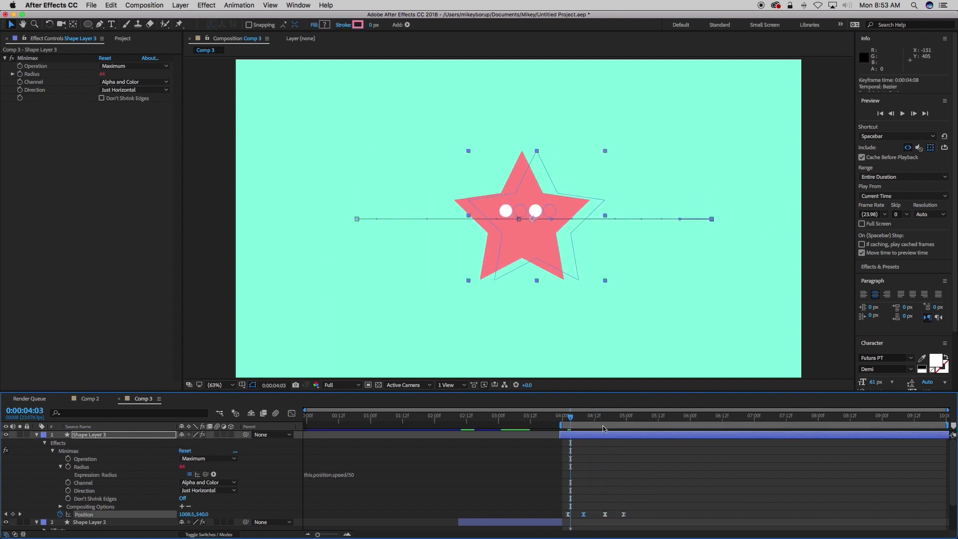
{"action": "key", "text": "space"}
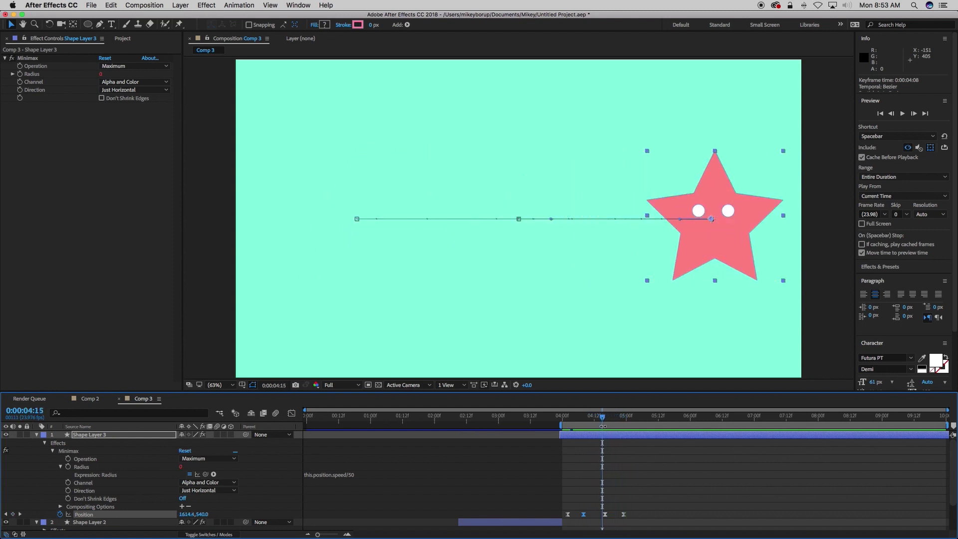
{"action": "left_click", "coordinate": [658, 465]}
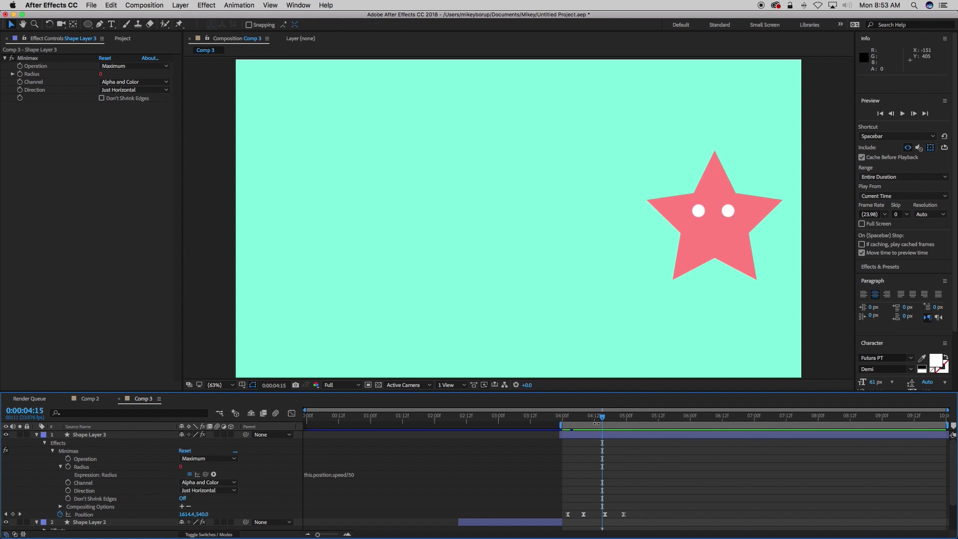
Add a Position keyframe for the star at 0:00:05:06.
{"action": "mouse_move", "coordinate": [603, 423]}
{"action": "left_mouse_down"}
{"action": "mouse_move", "coordinate": [583, 424]}
{"action": "mouse_move", "coordinate": [643, 425]}
{"action": "mouse_move", "coordinate": [618, 426]}
{"action": "left_mouse_up"}
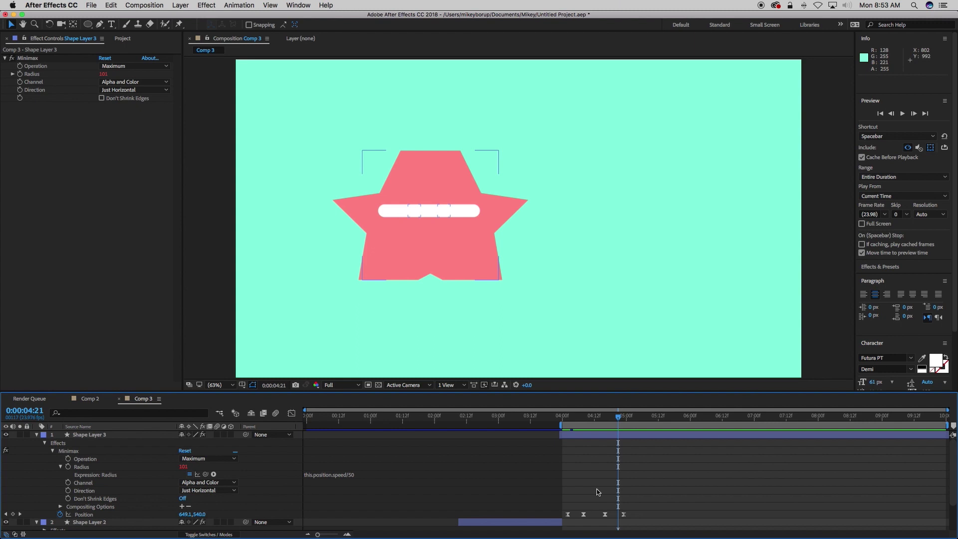
{"action": "left_click", "coordinate": [626, 438]}
{"action": "left_click_drag", "start_coordinate": [620, 418], "coordinate": [642, 417]}
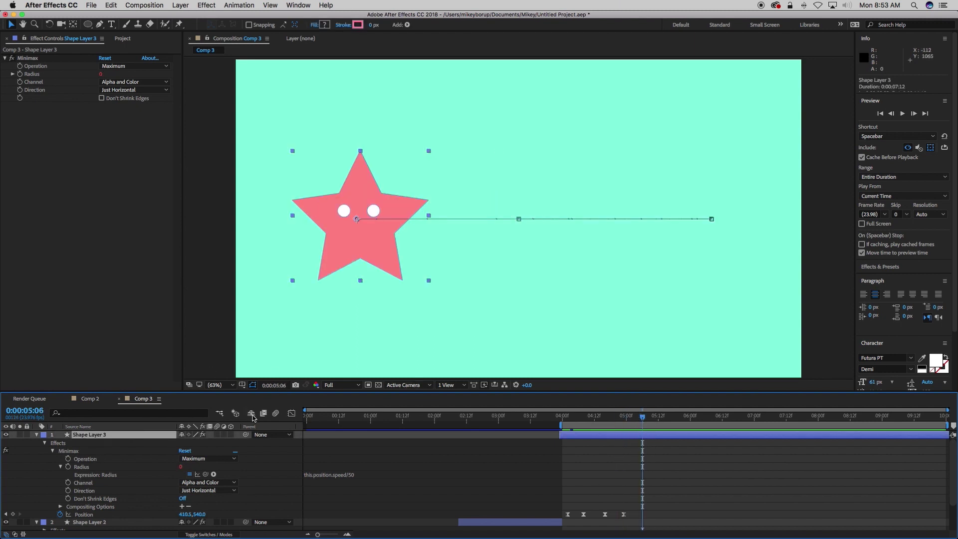
{"action": "key", "text": "p"}
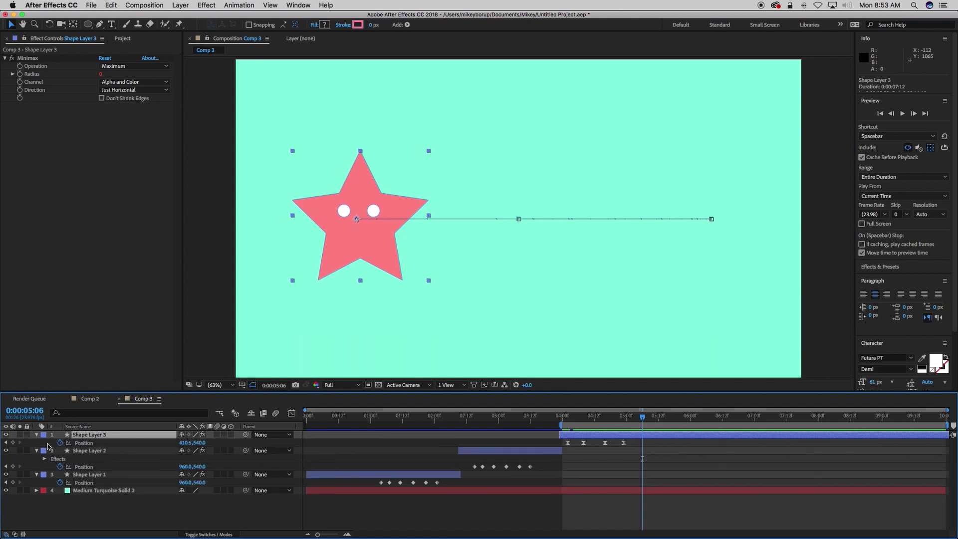
{"action": "left_click", "coordinate": [13, 442]}
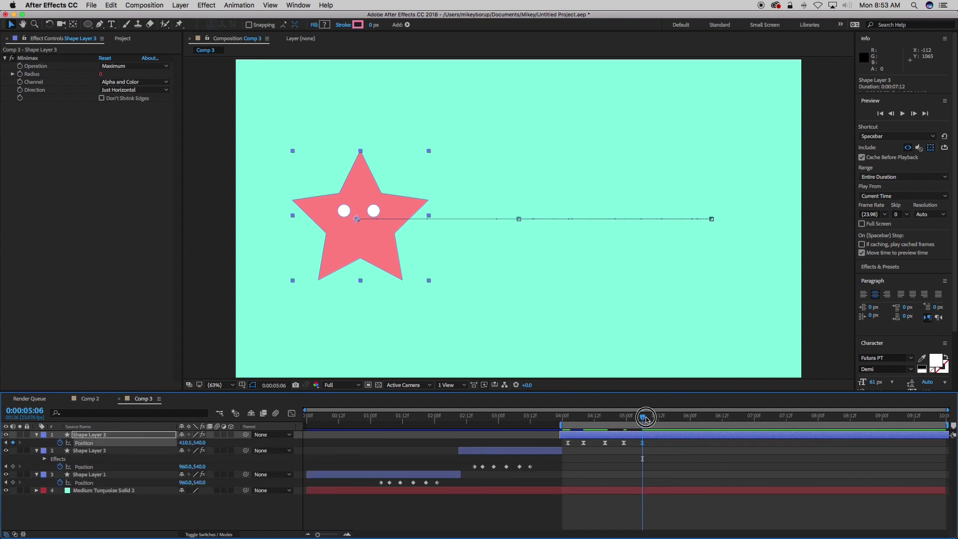
At 5:09 move the star to the upper right, then shift that keyframe to about 5:11.
{"action": "left_click_drag", "start_coordinate": [642, 417], "coordinate": [651, 418]}
{"action": "left_click_drag", "start_coordinate": [361, 244], "coordinate": [569, 156]}
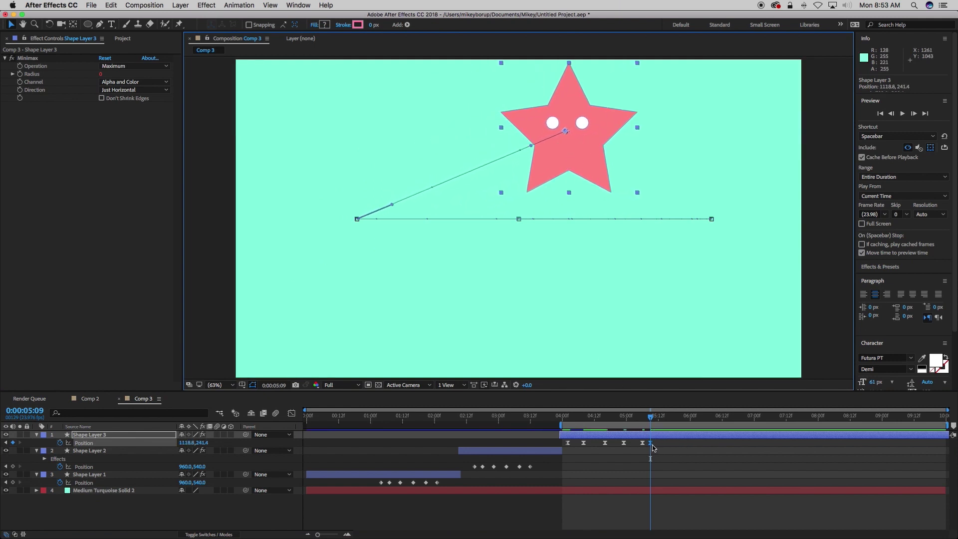
{"action": "left_click", "coordinate": [658, 446]}
{"action": "left_click_drag", "start_coordinate": [650, 443], "coordinate": [663, 417]}
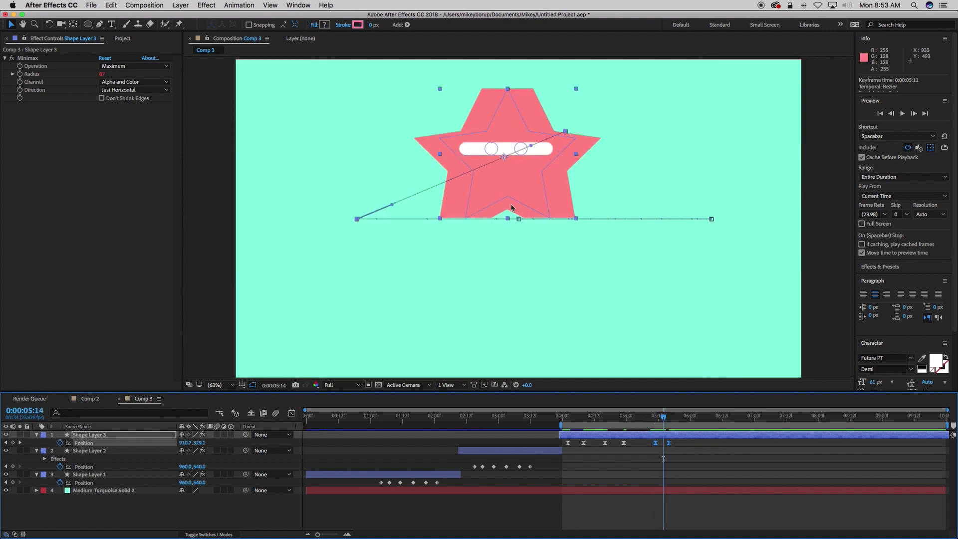
{"action": "left_click", "coordinate": [694, 446]}
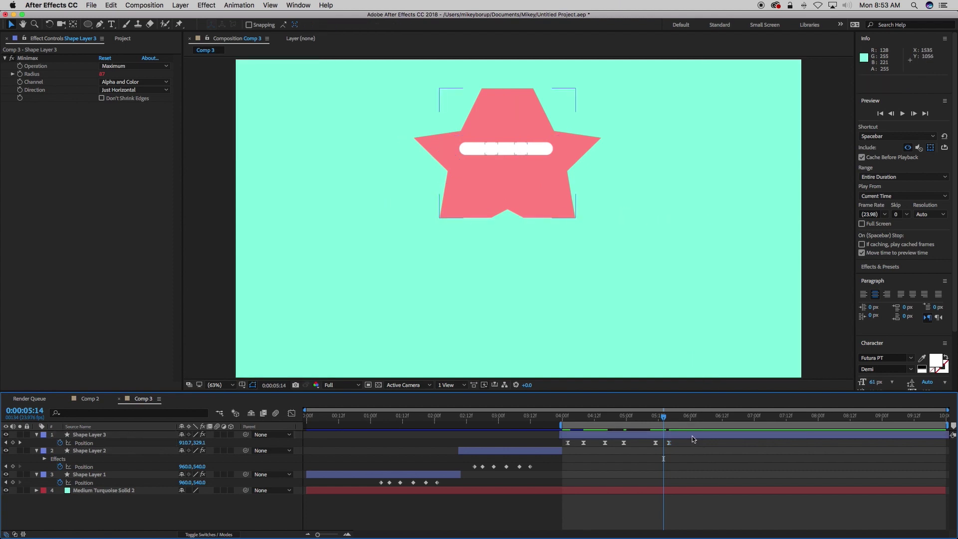
{"action": "left_click", "coordinate": [693, 437]}
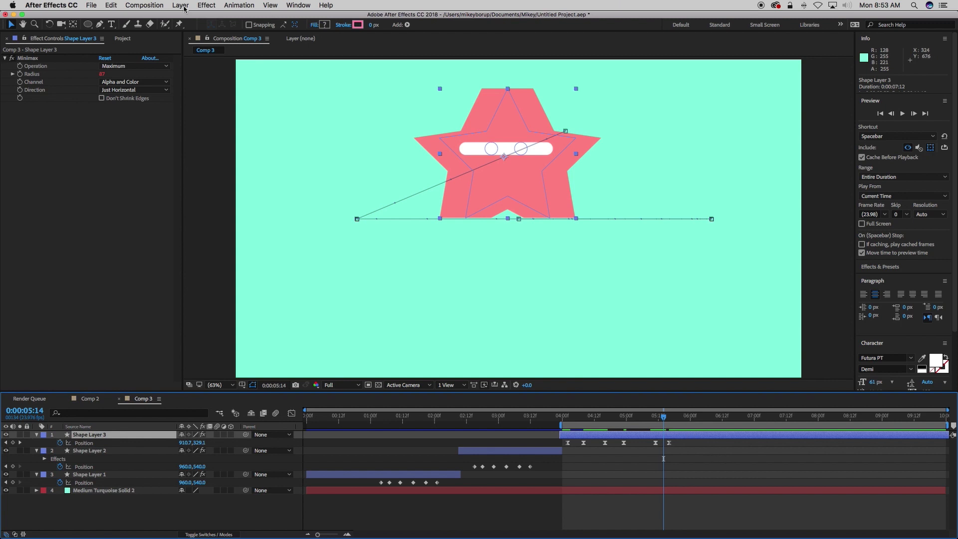
Add a Distort > Transform effect, duplicate it as Transform 2, and place Transform above Minimax.
{"action": "left_click", "coordinate": [206, 5]}
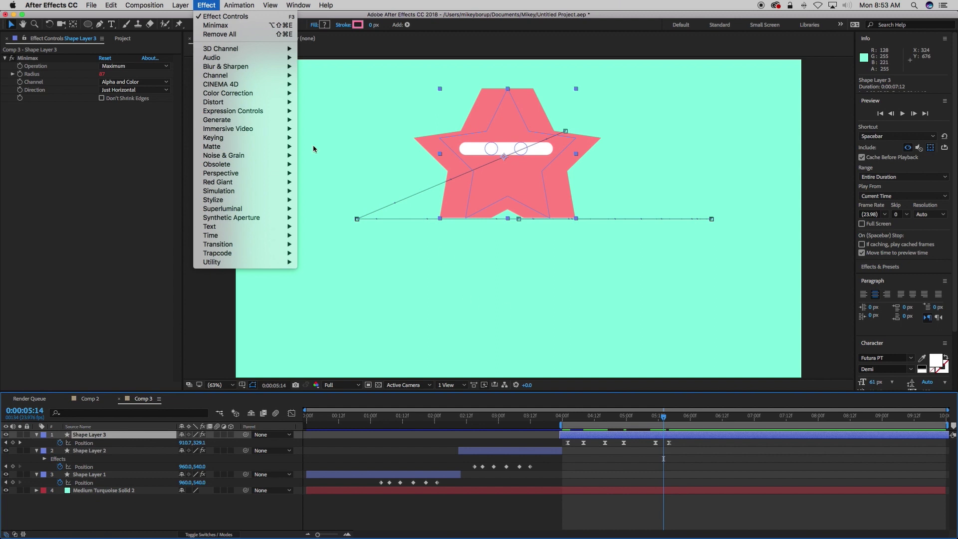
{"action": "mouse_move", "coordinate": [255, 119]}
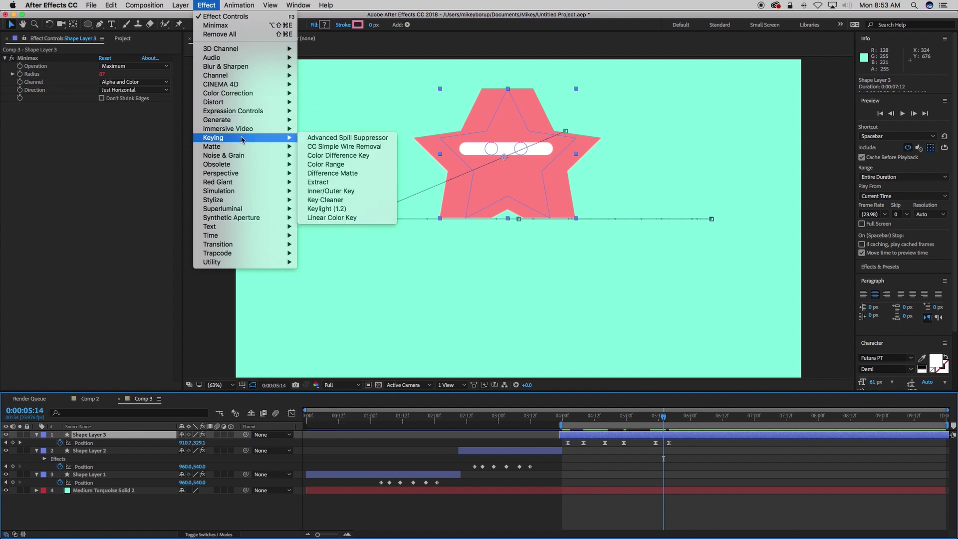
{"action": "mouse_move", "coordinate": [232, 102]}
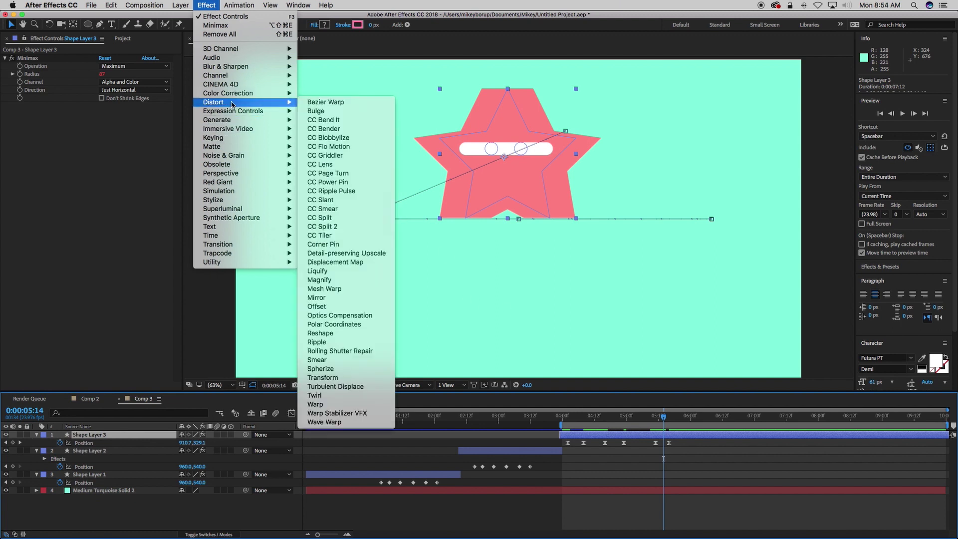
{"action": "left_click", "coordinate": [371, 377]}
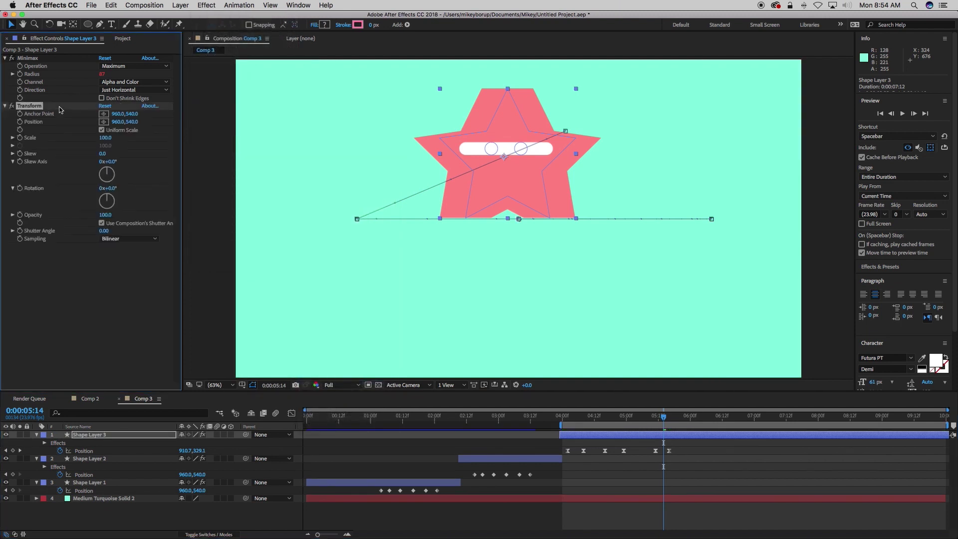
{"action": "key", "text": "super+d"}
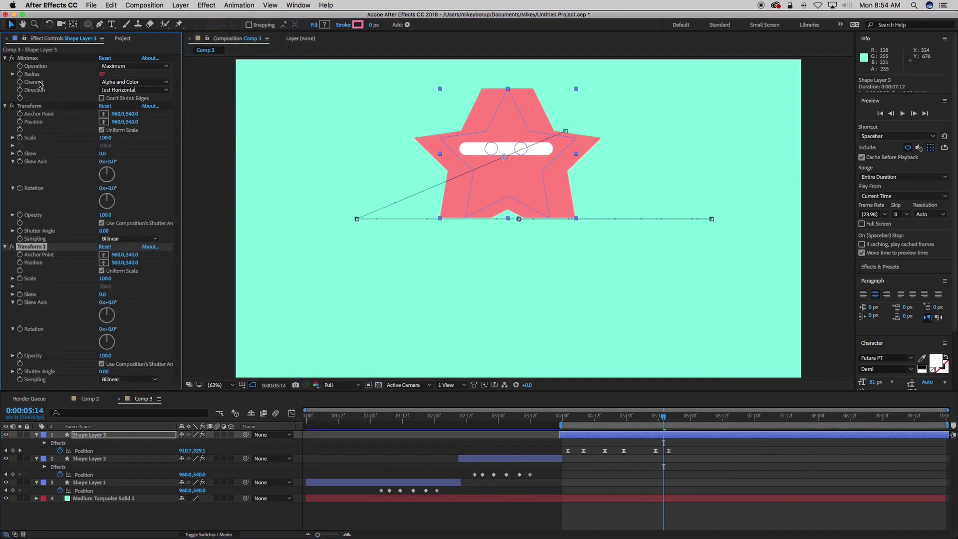
{"action": "left_click_drag", "start_coordinate": [31, 106], "coordinate": [40, 59]}
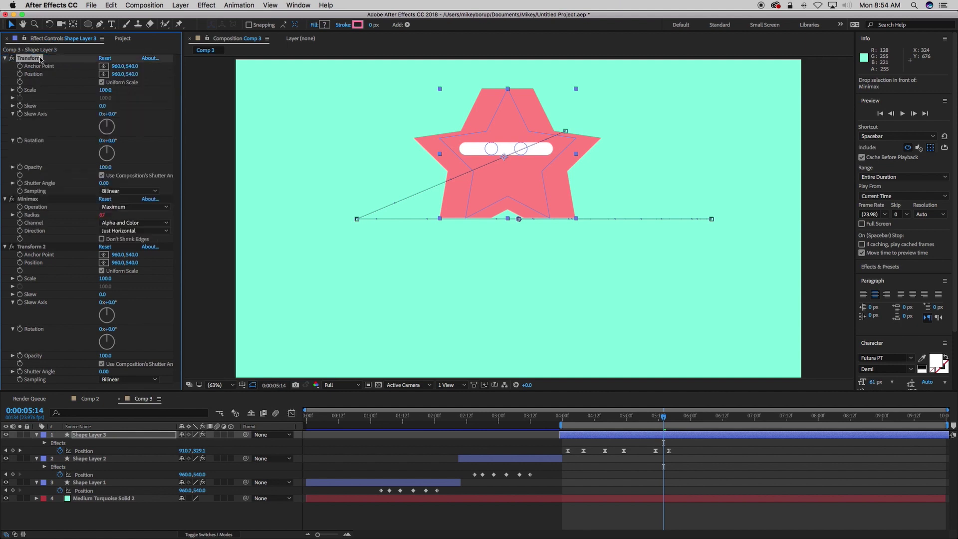
Pick-whip the first Transform's Rotation expression to Transform 2's Rotation.
{"action": "left_click", "coordinate": [20, 141], "text": "alt"}
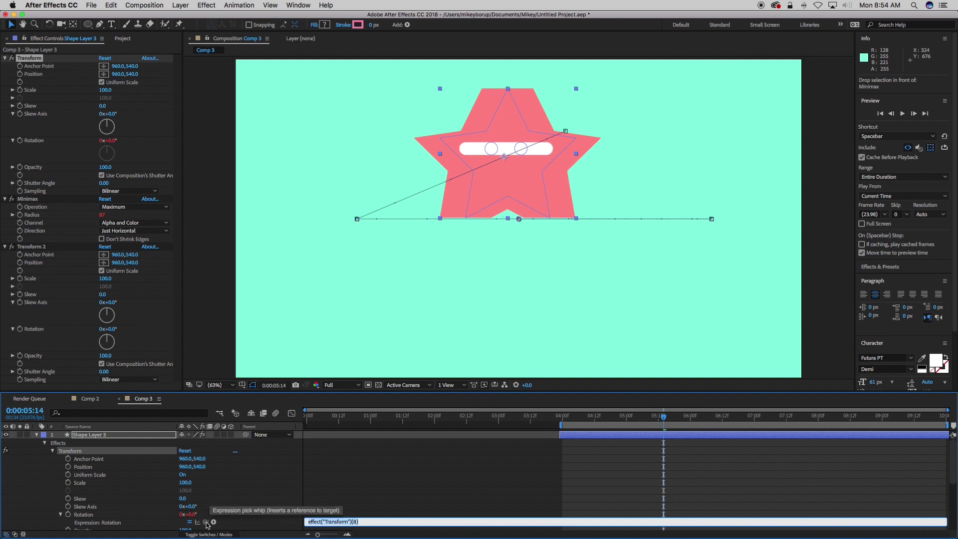
{"action": "left_click_drag", "start_coordinate": [206, 524], "coordinate": [44, 330]}
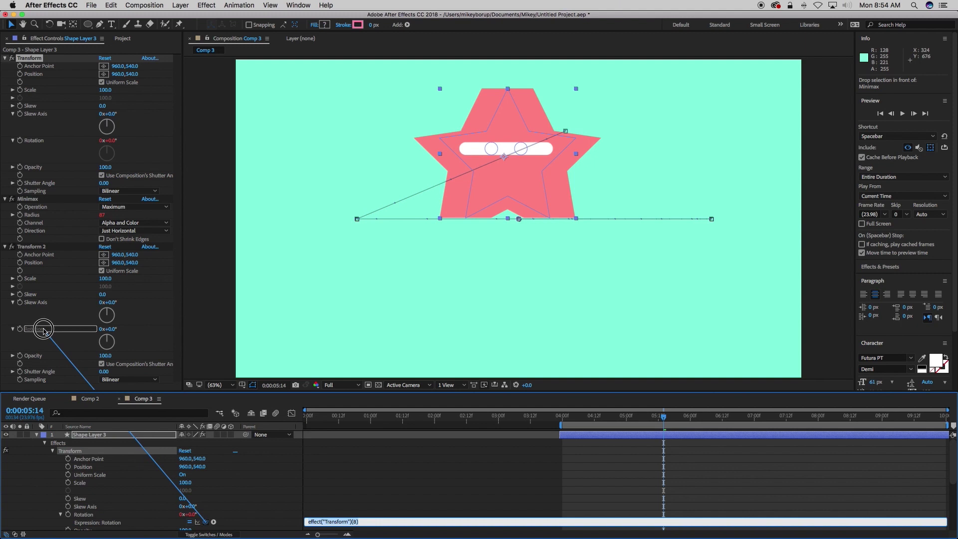
{"action": "left_click_drag", "start_coordinate": [44, 331], "coordinate": [45, 331]}
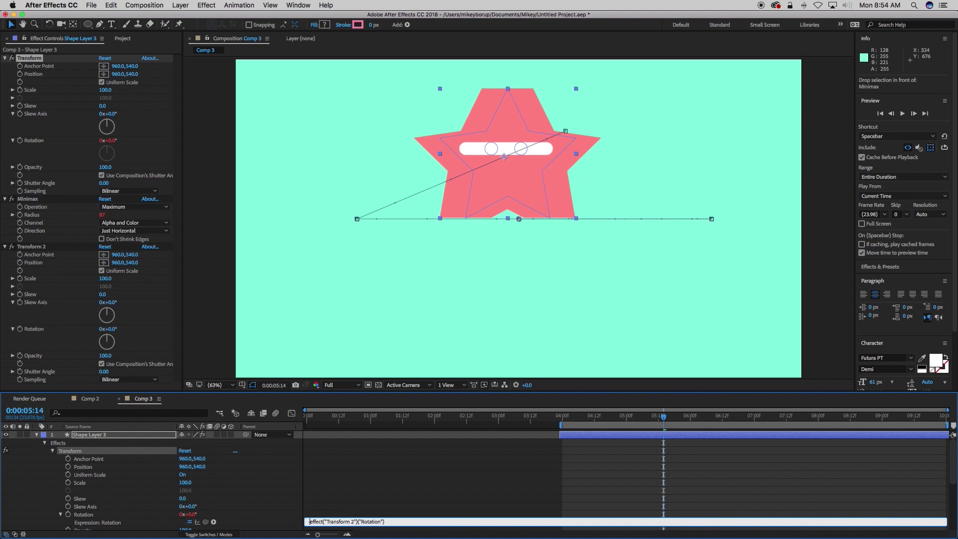
{"action": "left_click", "coordinate": [417, 493]}
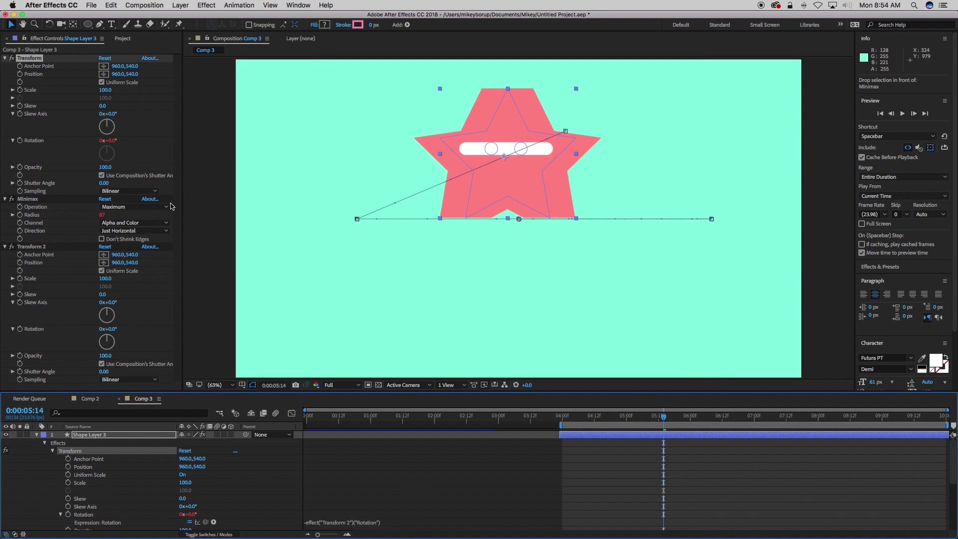
Test the link by rotating Transform 2, reset its Rotation to 0, and give it an expression.
{"action": "mouse_move", "coordinate": [113, 333]}
{"action": "left_mouse_down"}
{"action": "mouse_move", "coordinate": [169, 332]}
{"action": "mouse_move", "coordinate": [96, 325]}
{"action": "mouse_move", "coordinate": [38, 335]}
{"action": "mouse_move", "coordinate": [182, 334]}
{"action": "mouse_move", "coordinate": [125, 329]}
{"action": "left_mouse_up"}
{"action": "left_click", "coordinate": [112, 328]}
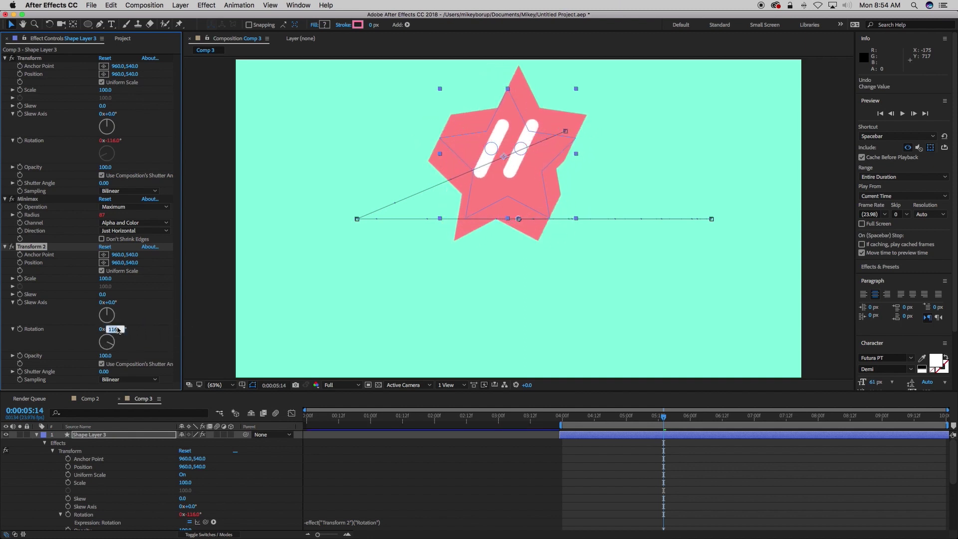
{"action": "type", "text": "0"}
{"action": "key", "text": "Return"}
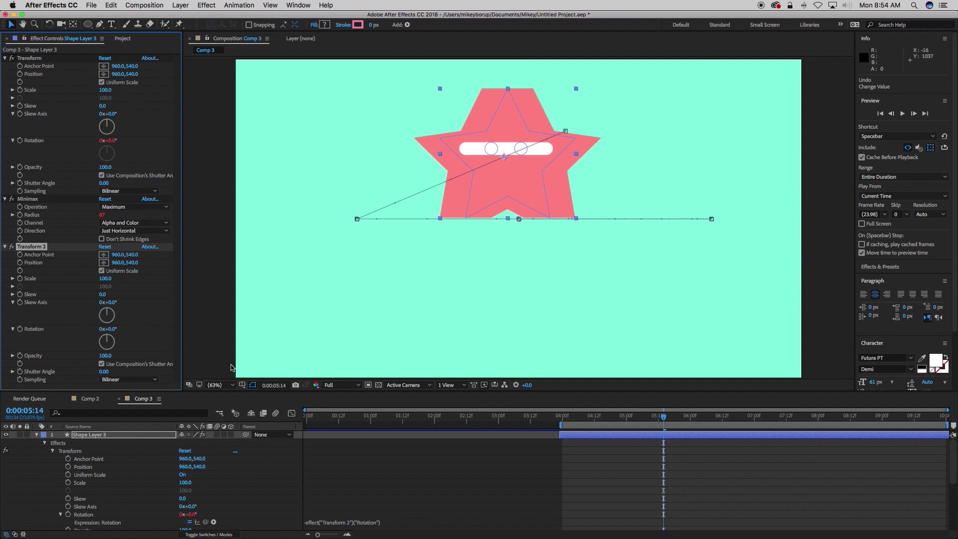
{"action": "left_click", "coordinate": [20, 329], "text": "alt"}
Enlarge the timeline and the Transform 2 Rotation expression field, then reopen it for rewriting.
{"action": "left_click", "coordinate": [342, 392]}
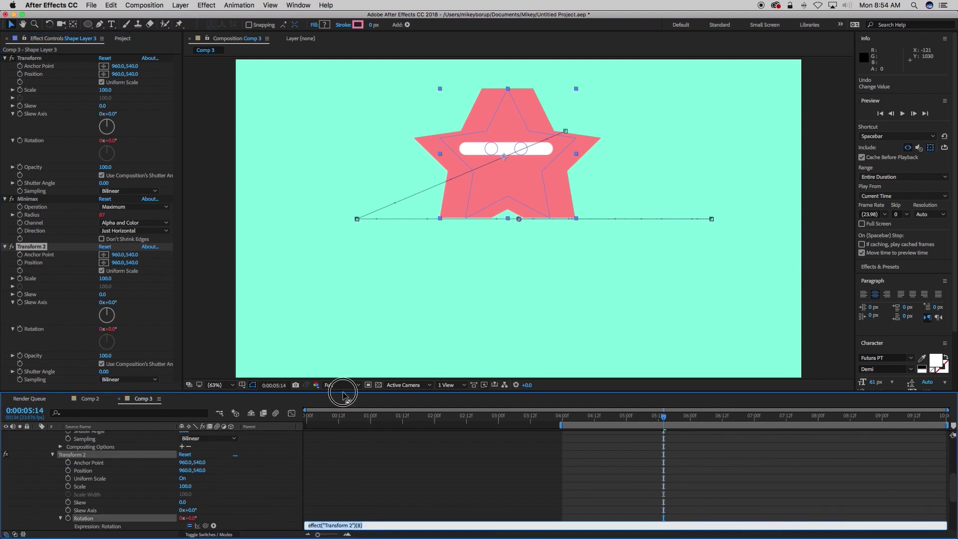
{"action": "left_click_drag", "start_coordinate": [334, 392], "coordinate": [333, 321]}
{"action": "left_click", "coordinate": [371, 455]}
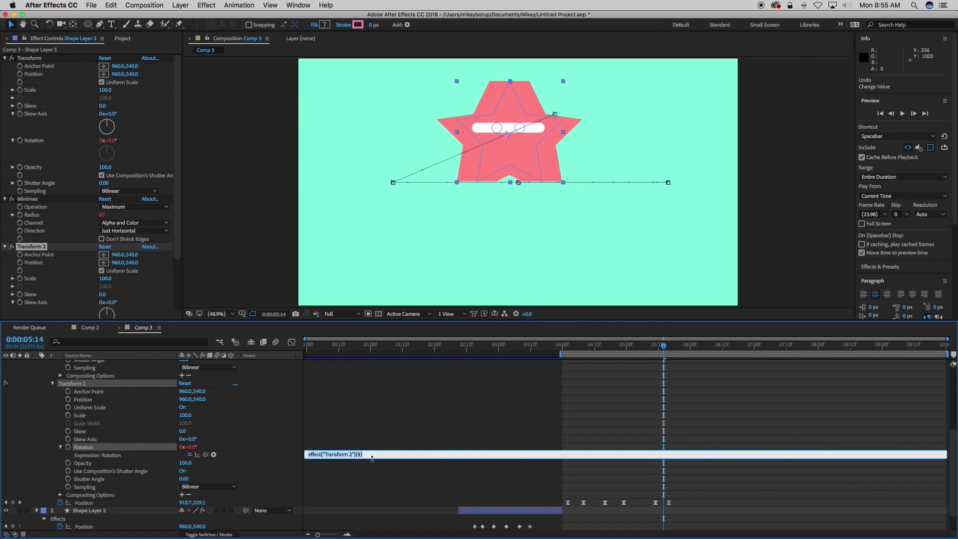
{"action": "left_click_drag", "start_coordinate": [373, 458], "coordinate": [374, 506]}
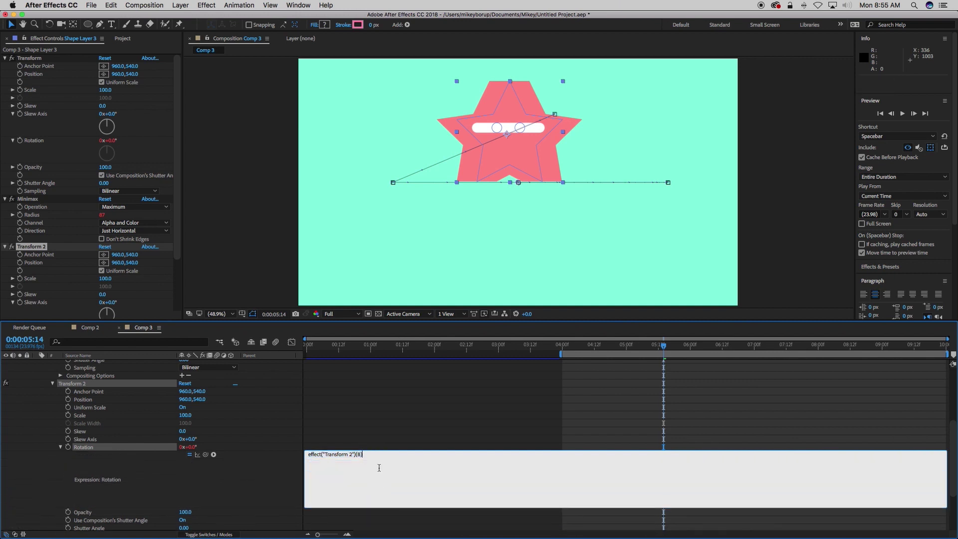
{"action": "left_click", "coordinate": [215, 442]}
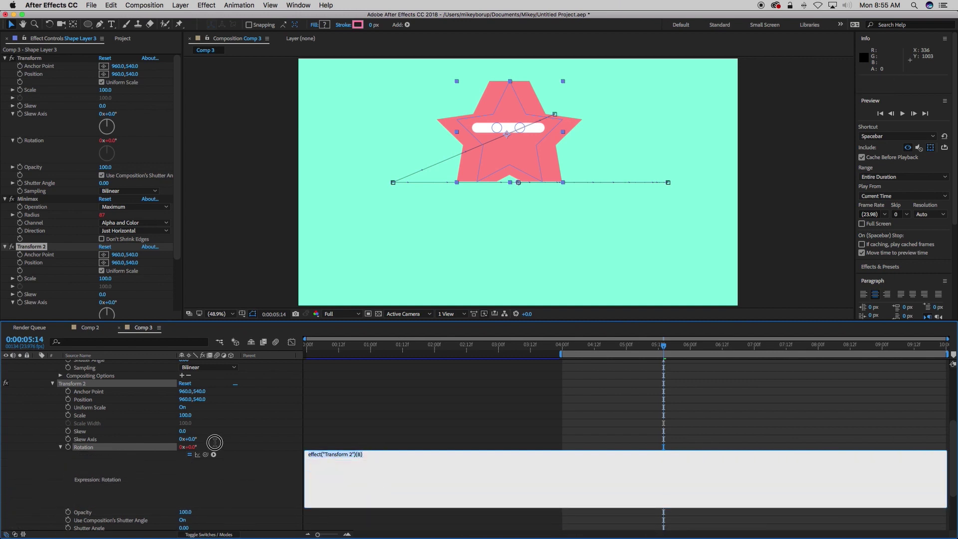
{"action": "left_click", "coordinate": [393, 183]}
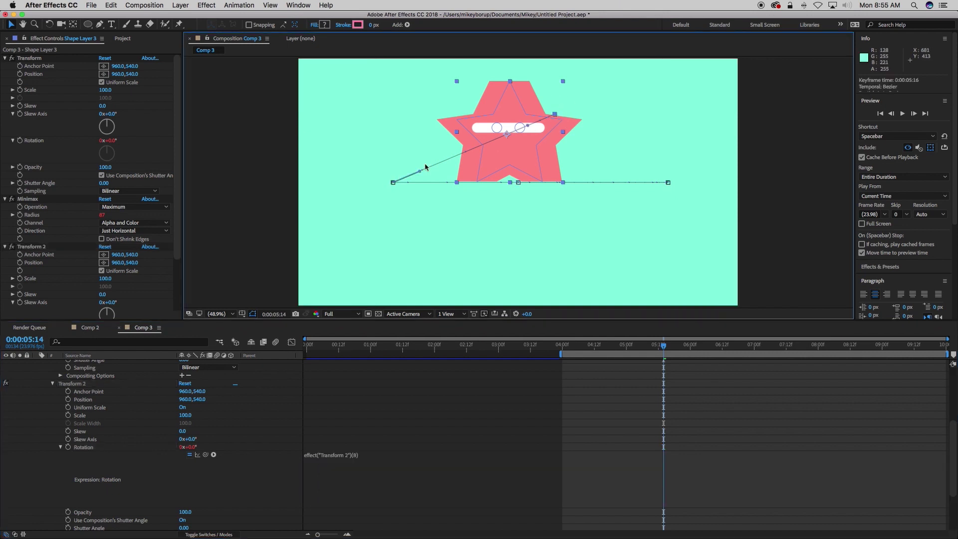
{"action": "left_click", "coordinate": [553, 114]}
{"action": "left_click", "coordinate": [369, 458]}
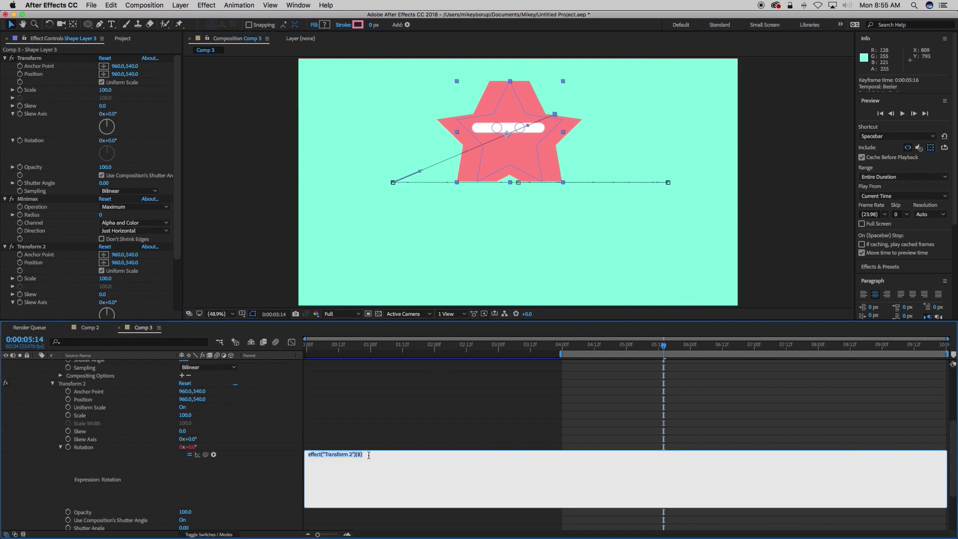
Replace the expression with x=this.postion.velocity[0];.
{"action": "type", "text": "th"}
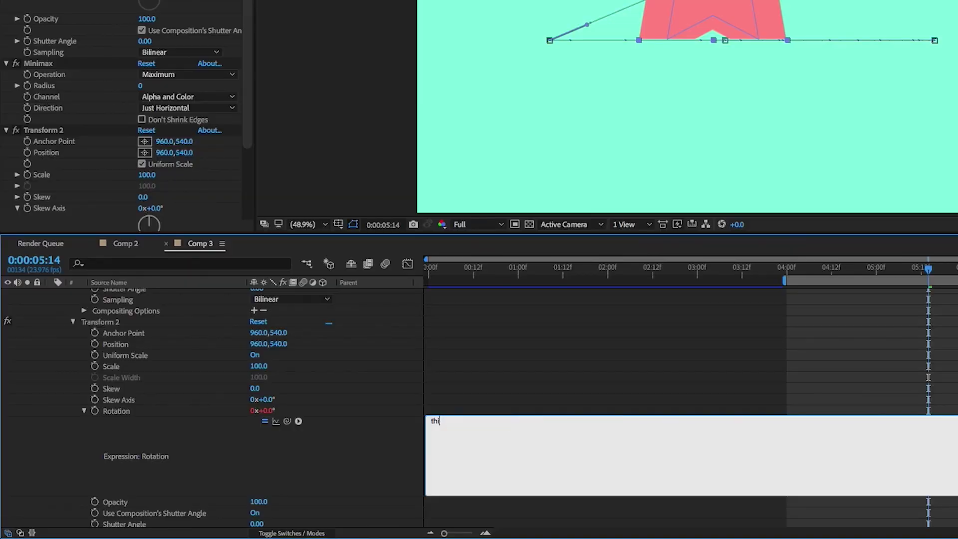
{"action": "key", "text": "BackSpace"}
{"action": "key", "text": "BackSpace"}
{"action": "key", "text": "BackSpace"}
{"action": "type", "text": "x=this.postion.velocity"}
Duplicate the line as a second line reading y=this.postion.velocity[1];.
{"action": "key", "text": "ctrl+a"}
{"action": "key", "text": "ctrl+c"}
{"action": "key", "text": "End"}
{"action": "key", "text": "Return"}
{"action": "key", "text": "ctrl+v"}
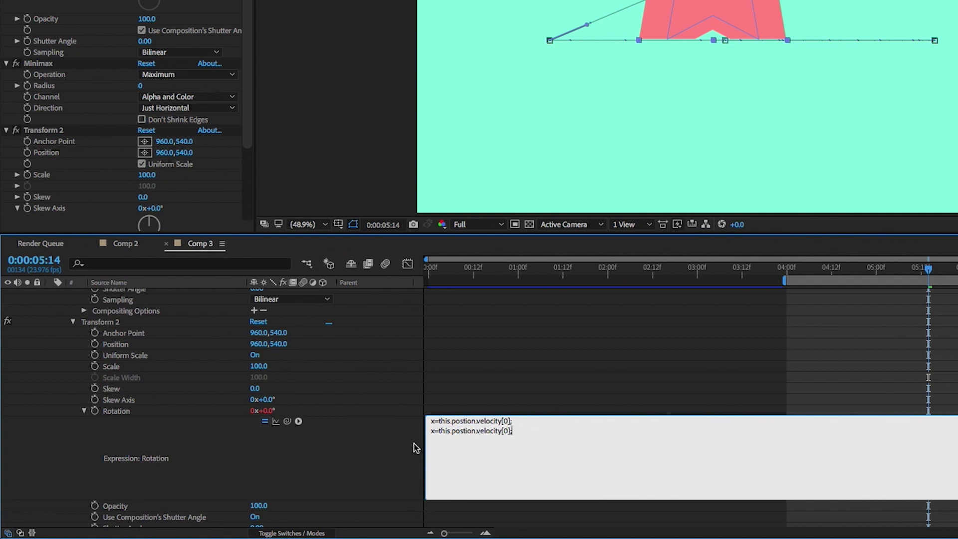
{"action": "left_click", "coordinate": [433, 431]}
{"action": "key", "text": "BackSpace"}
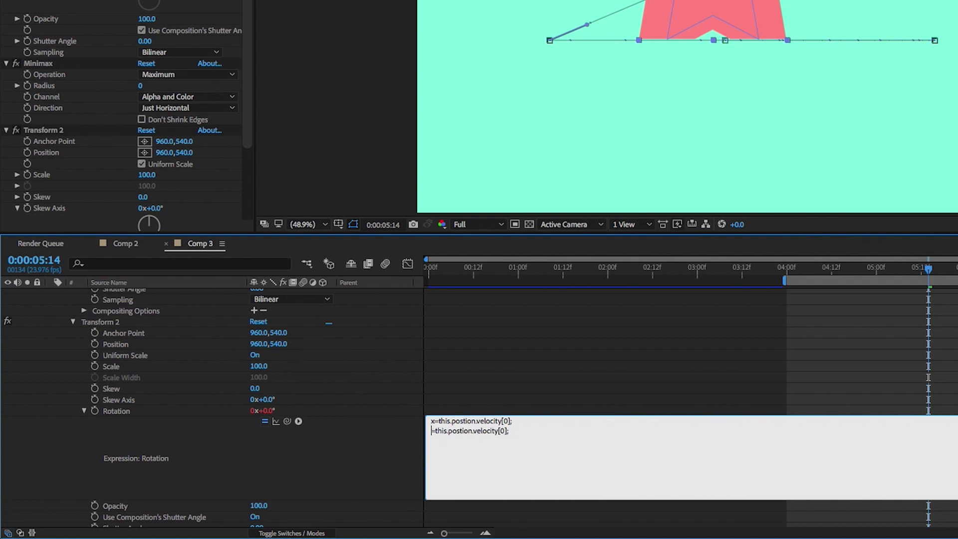
{"action": "type", "text": "y"}
{"action": "double_click", "coordinate": [507, 431]}
{"action": "type", "text": "1"}
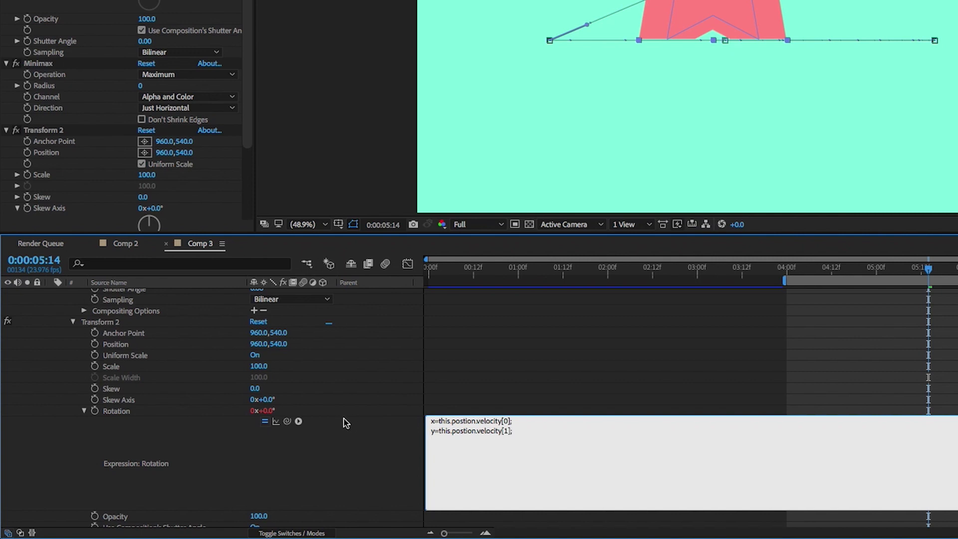
Insert Math.atan2(y, x) on a new expression line from the expression language menu.
{"action": "left_click", "coordinate": [298, 422]}
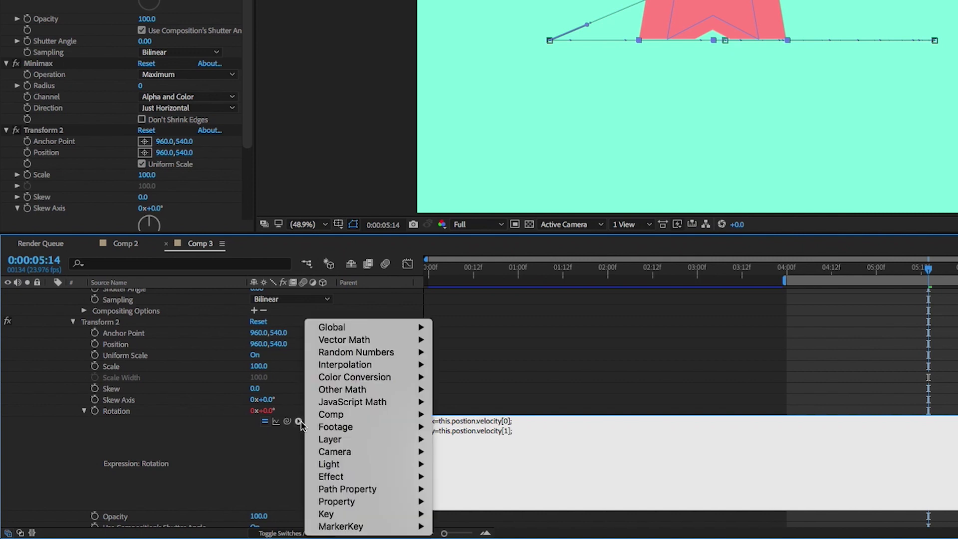
{"action": "mouse_move", "coordinate": [378, 403]}
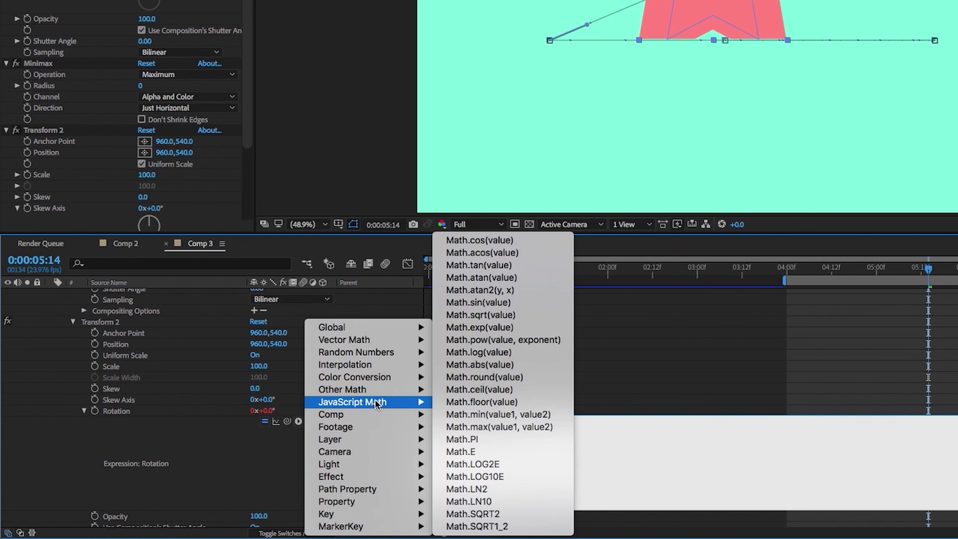
{"action": "left_click", "coordinate": [154, 432]}
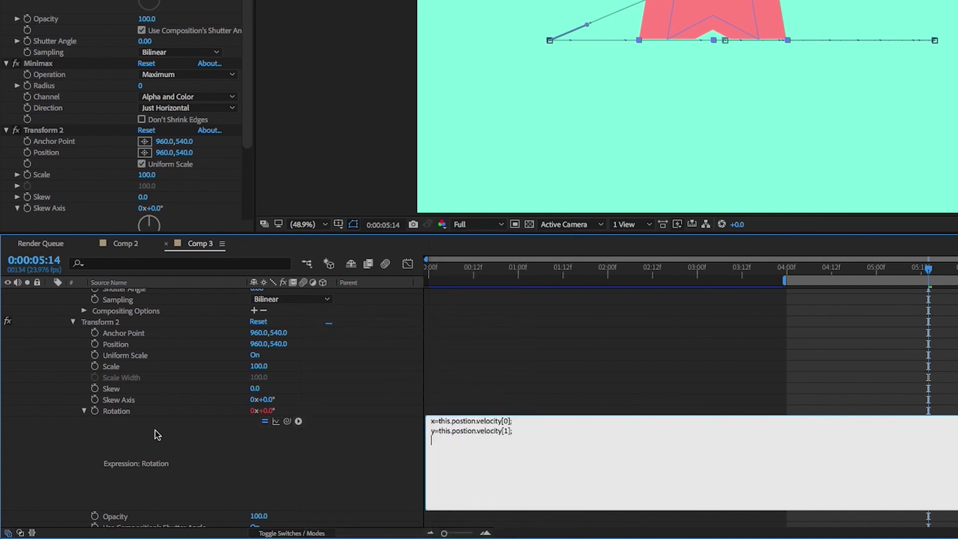
{"action": "left_click", "coordinate": [299, 422]}
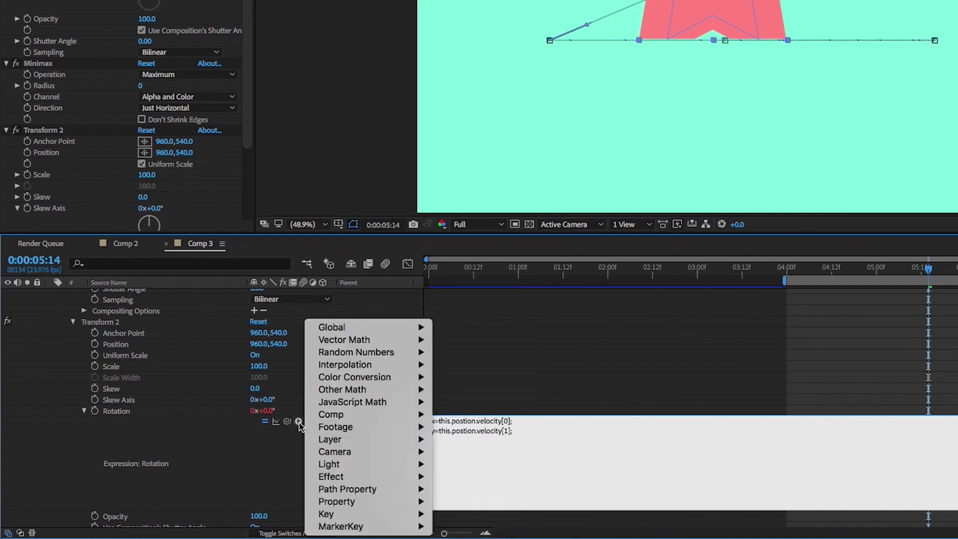
{"action": "mouse_move", "coordinate": [374, 407]}
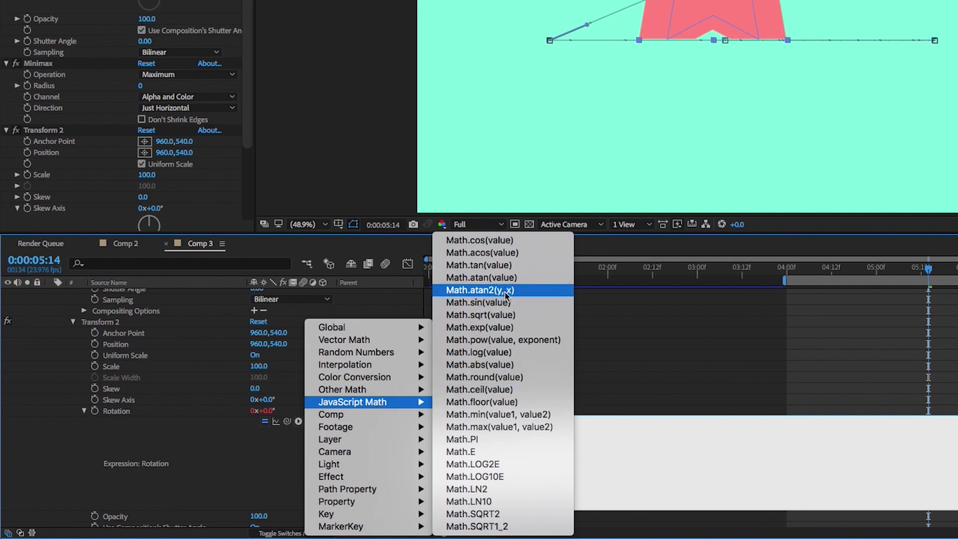
{"action": "left_click", "coordinate": [488, 290]}
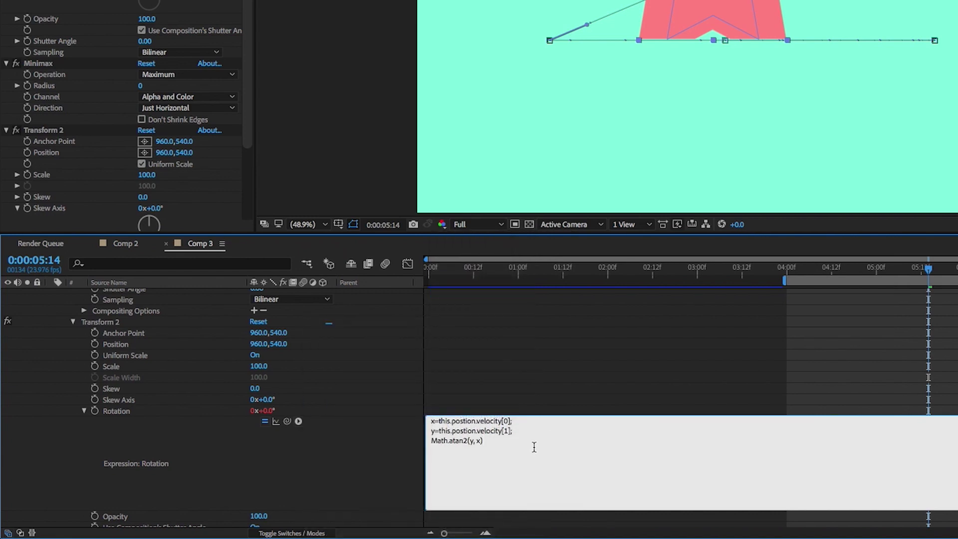
Wrap it as radiansToDegrees(Math.atan2(y, x)) using the inserted radiansToDegrees function.
{"action": "left_click", "coordinate": [432, 441]}
{"action": "left_click", "coordinate": [299, 421]}
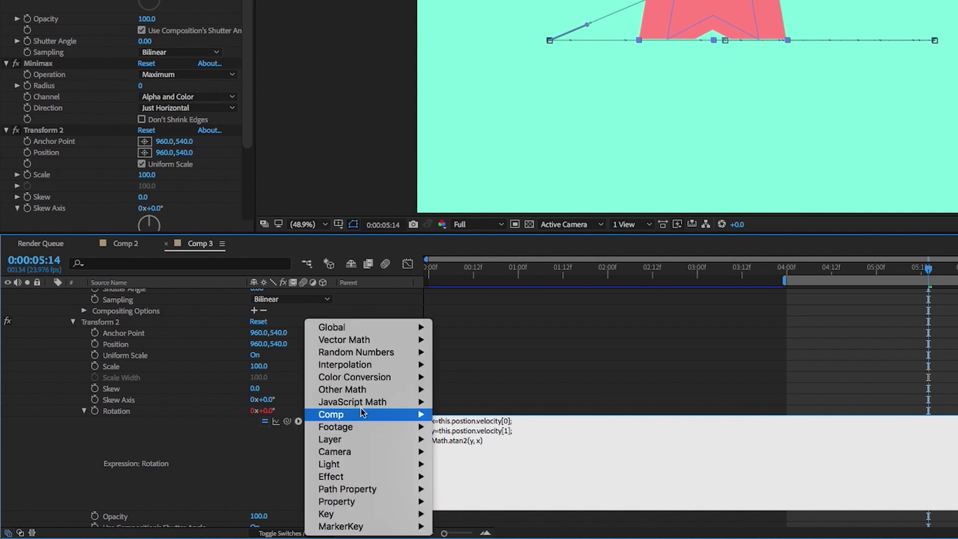
{"action": "mouse_move", "coordinate": [369, 390]}
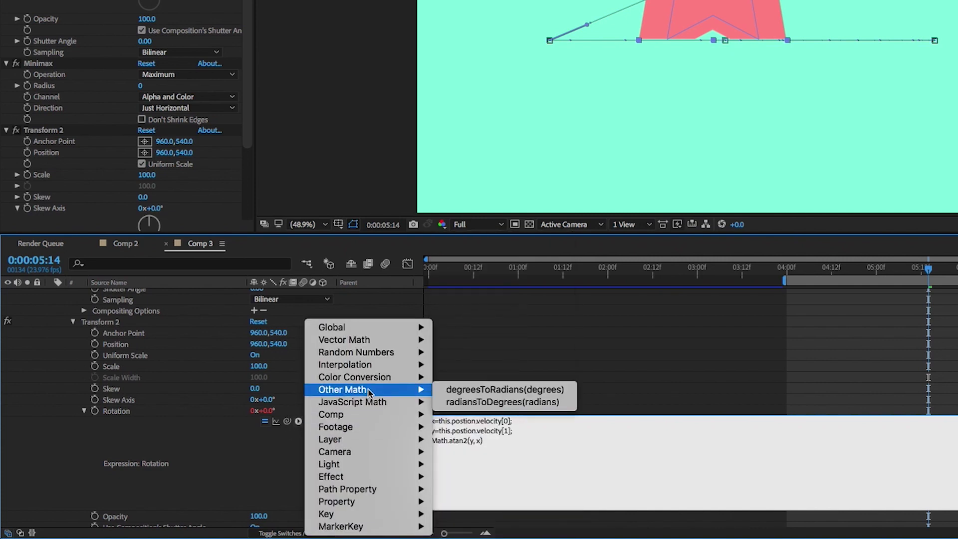
{"action": "left_click", "coordinate": [494, 401]}
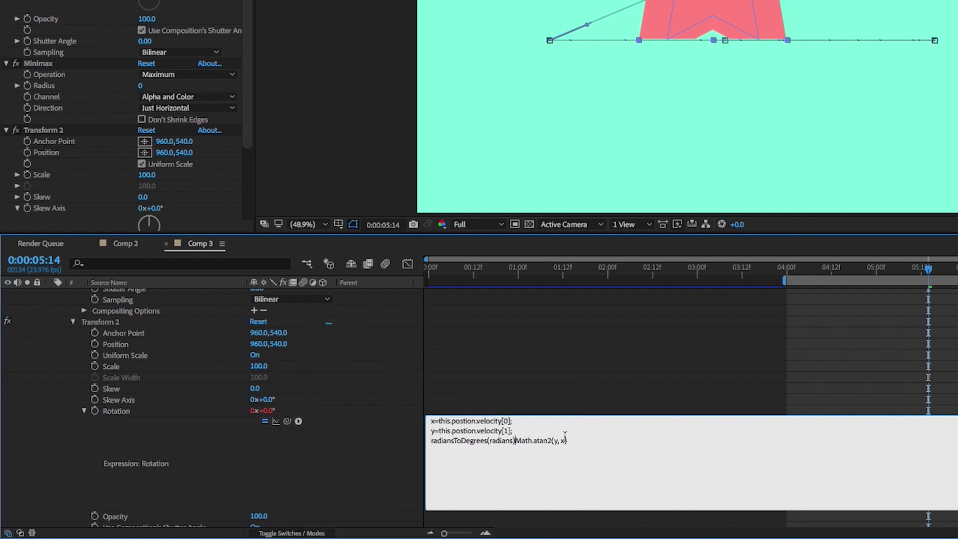
{"action": "left_click_drag", "start_coordinate": [570, 440], "coordinate": [515, 441]}
{"action": "key", "text": "ctrl+x"}
{"action": "double_click", "coordinate": [496, 442]}
{"action": "key", "text": "ctrl+v"}
Commit the Rotation expression and read then dismiss its error message.
{"action": "left_click", "coordinate": [555, 397]}
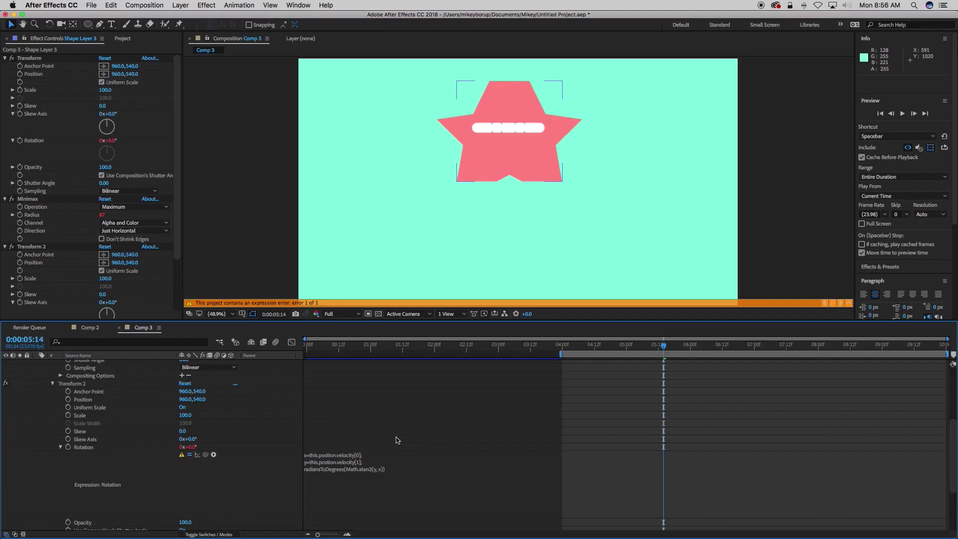
{"action": "left_click", "coordinate": [181, 454]}
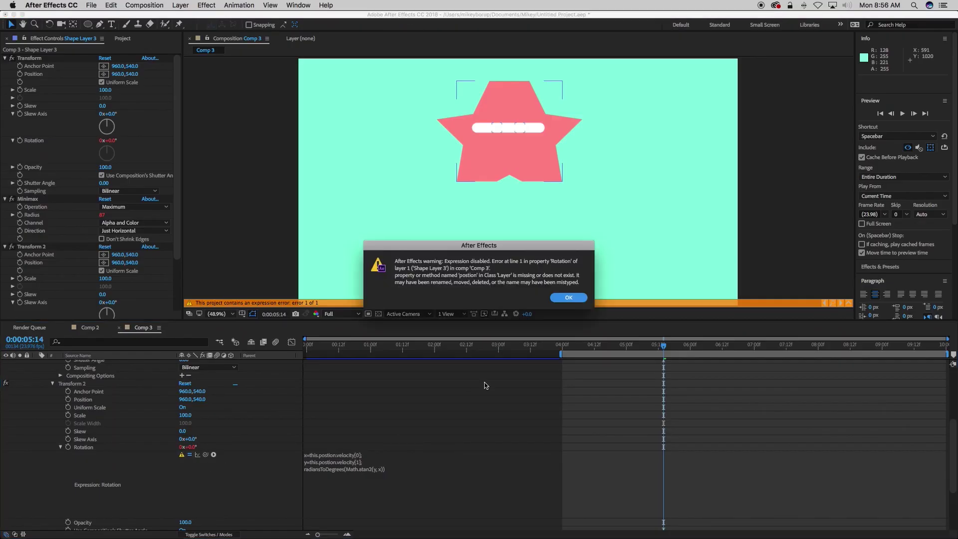
{"action": "left_click", "coordinate": [560, 296]}
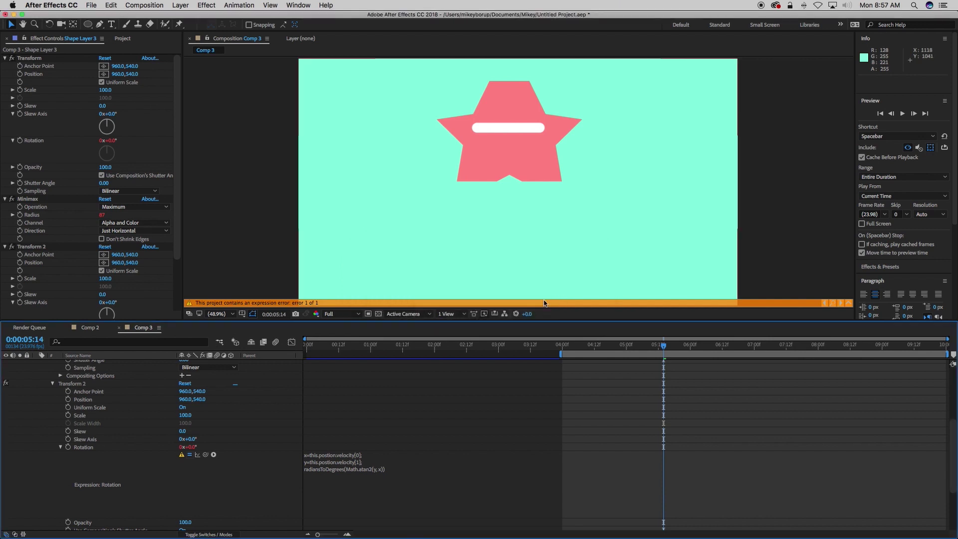
Correct 'postion' to 'position' in the expression and commit it.
{"action": "left_click", "coordinate": [334, 456]}
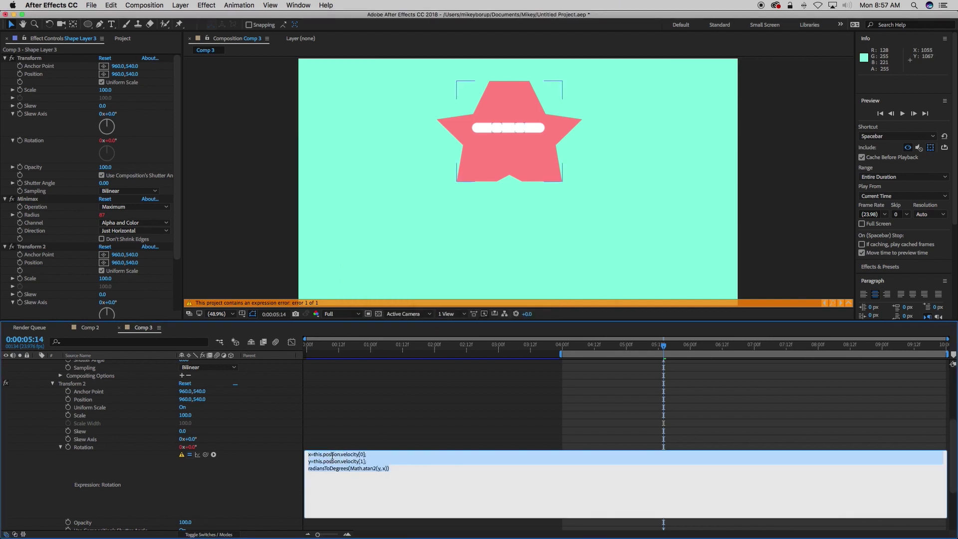
{"action": "left_click", "coordinate": [357, 453]}
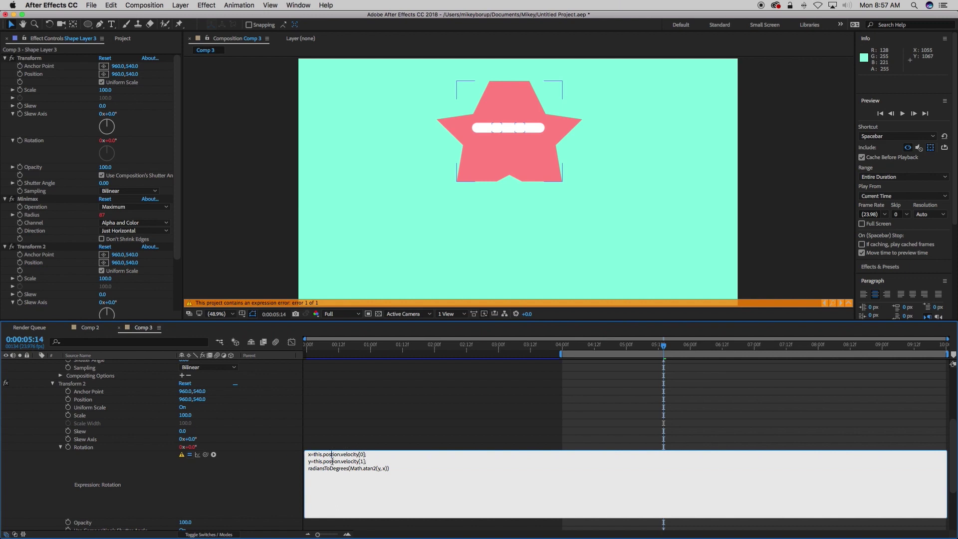
{"action": "left_click", "coordinate": [333, 454]}
{"action": "type", "text": "i"}
{"action": "left_click", "coordinate": [379, 437]}
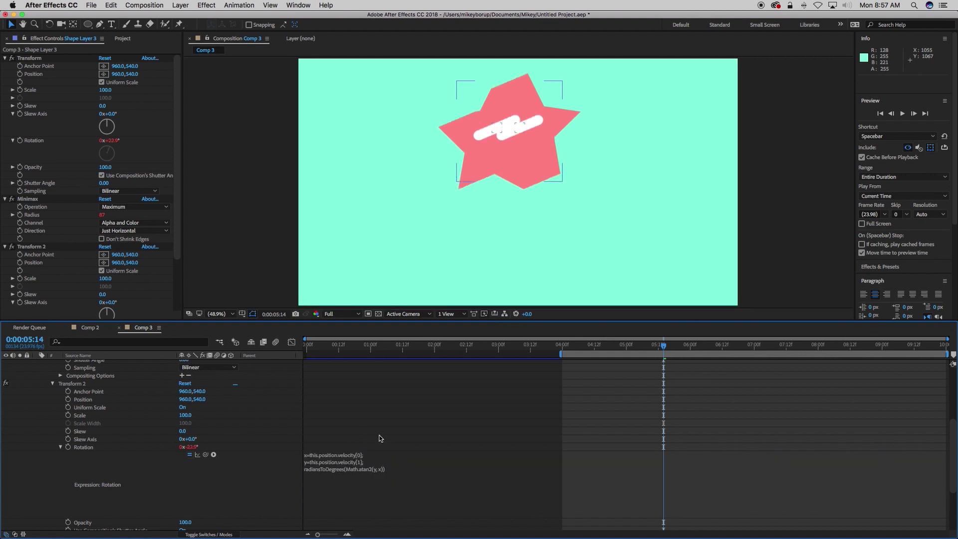
Scrub to 0:00:05:13 to see the star tilted about -22.9° along its move.
{"action": "left_click_drag", "start_coordinate": [630, 349], "coordinate": [661, 354]}
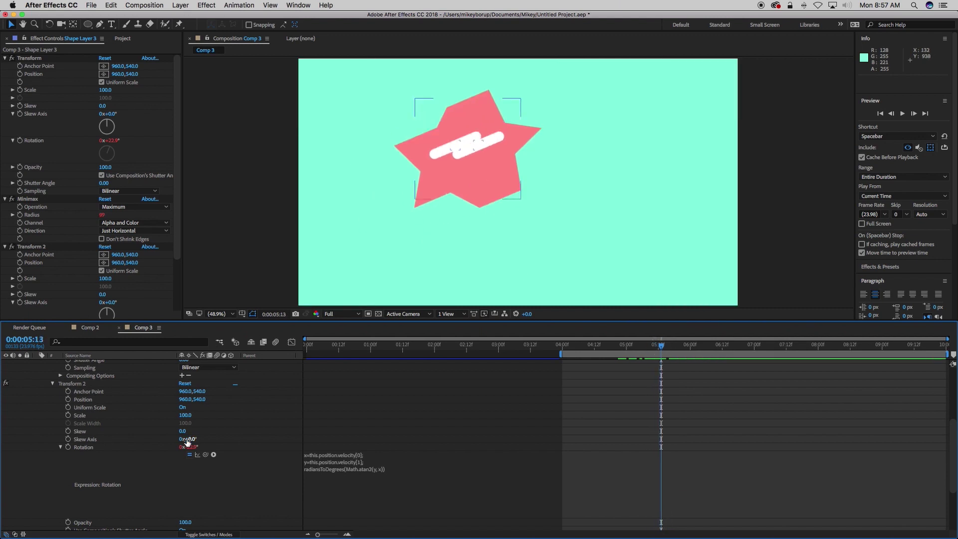
{"action": "left_click", "coordinate": [614, 358]}
{"action": "left_click", "coordinate": [612, 360]}
Close the expression field and collapse Transform 2 and the Effects group.
{"action": "left_click", "coordinate": [663, 463]}
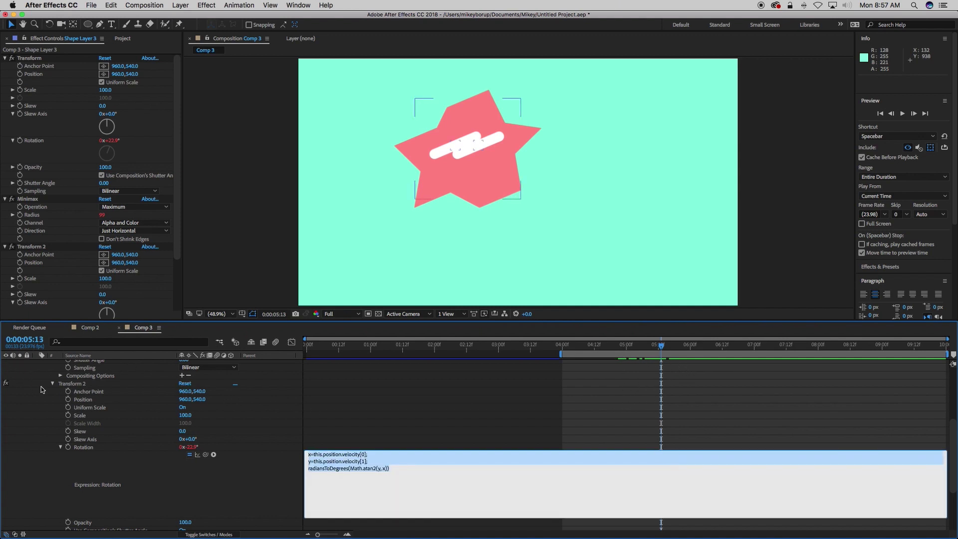
{"action": "left_click", "coordinate": [54, 385]}
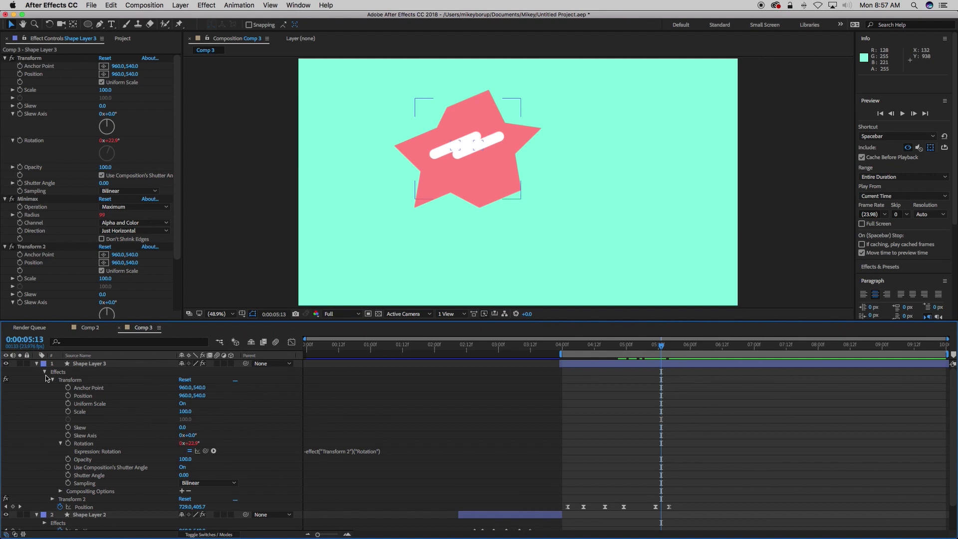
{"action": "left_click", "coordinate": [44, 372]}
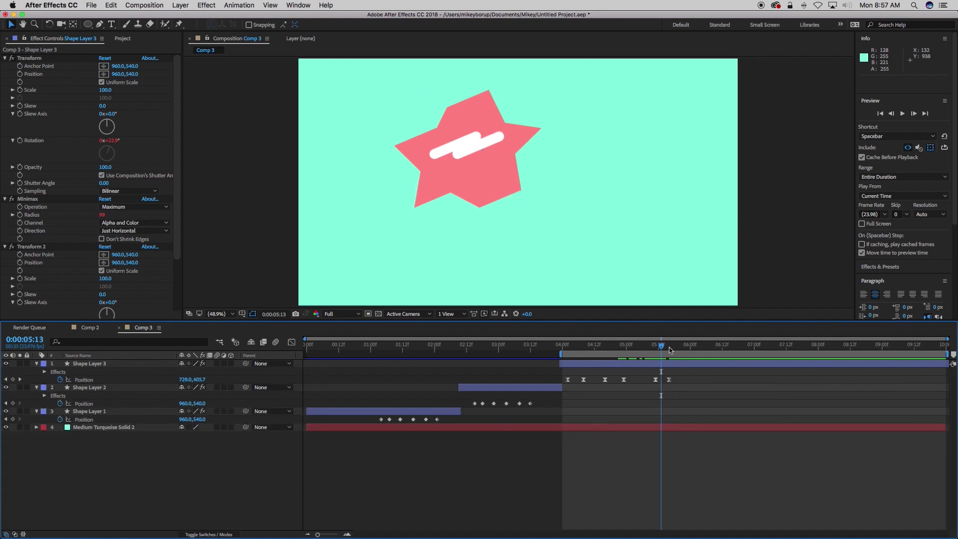
{"action": "left_click_drag", "start_coordinate": [545, 400], "coordinate": [468, 407]}
{"action": "key", "text": "super+c"}
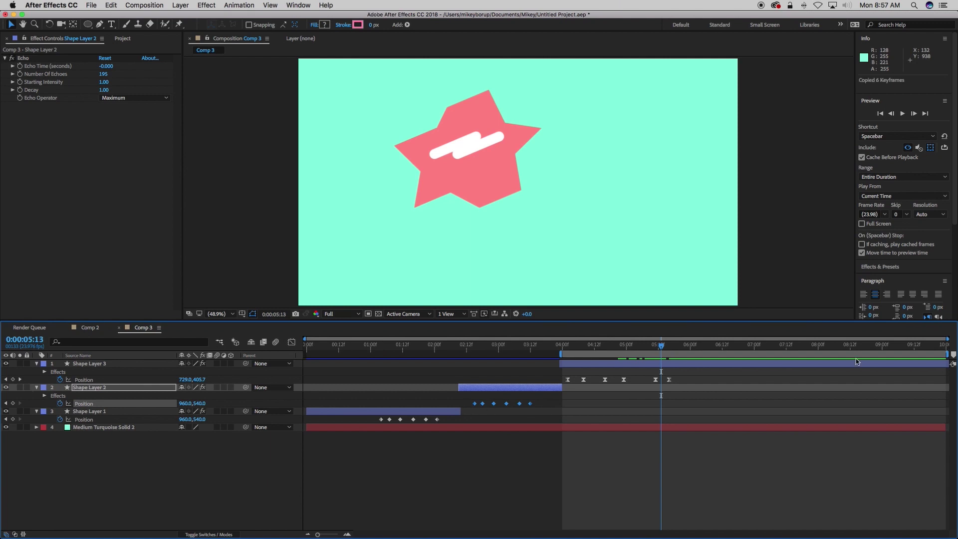
{"action": "left_click", "coordinate": [709, 345]}
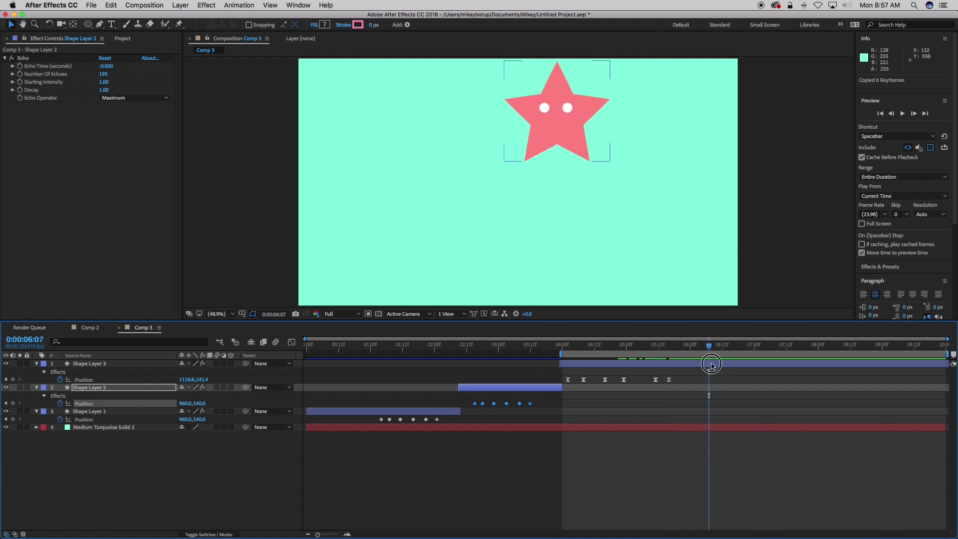
{"action": "left_click", "coordinate": [711, 366]}
{"action": "key", "text": "super+v"}
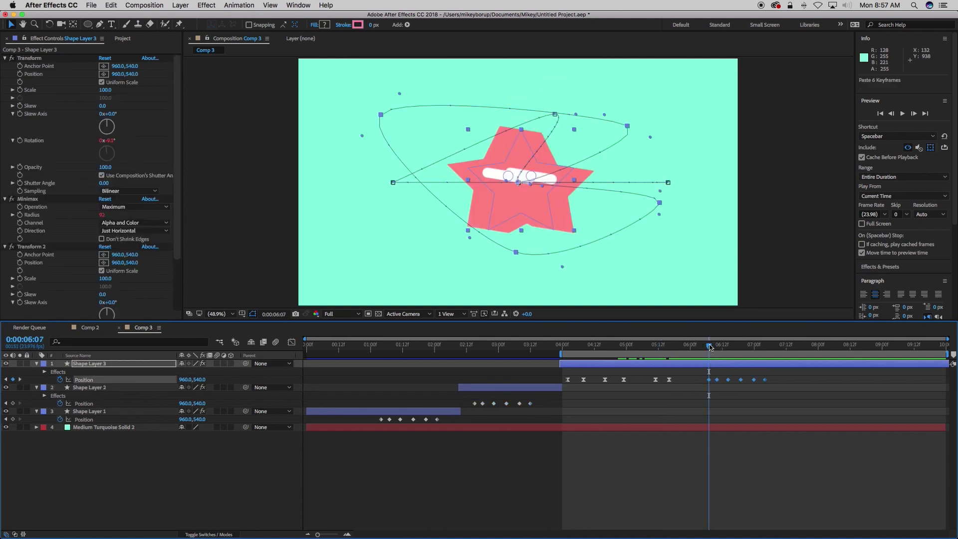
{"action": "left_click_drag", "start_coordinate": [709, 346], "coordinate": [714, 346]}
{"action": "left_click", "coordinate": [790, 380]}
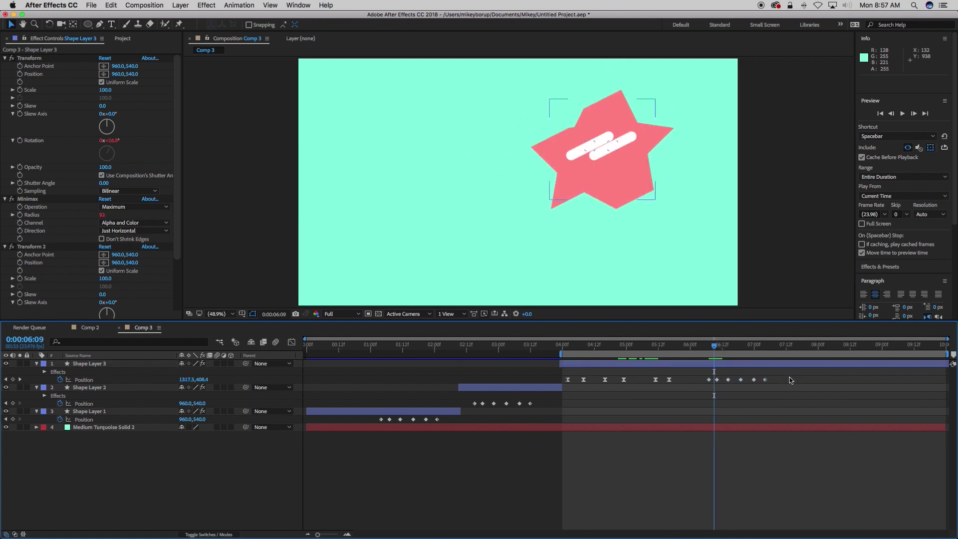
{"action": "key", "text": "space"}
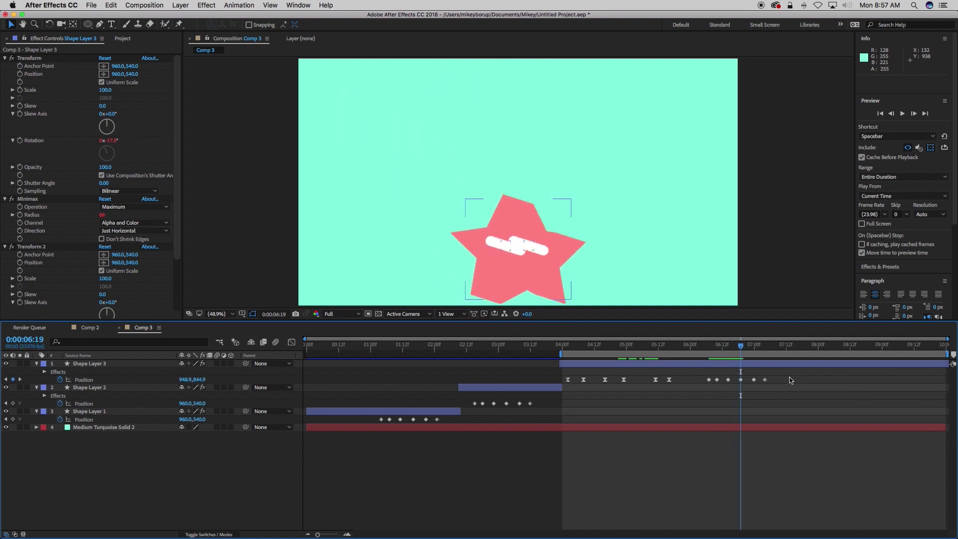
{"action": "key", "text": "space"}
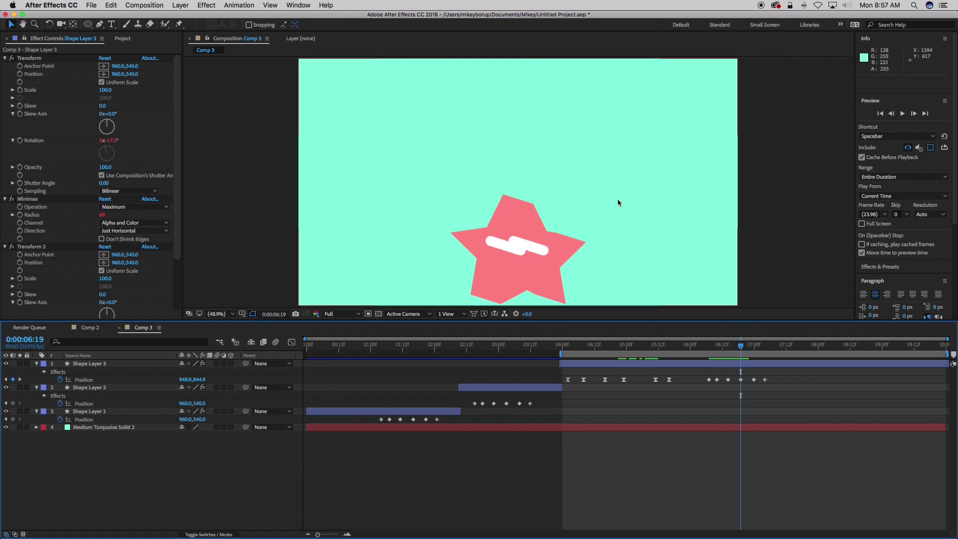
{"action": "left_click_drag", "start_coordinate": [415, 352], "coordinate": [485, 358]}
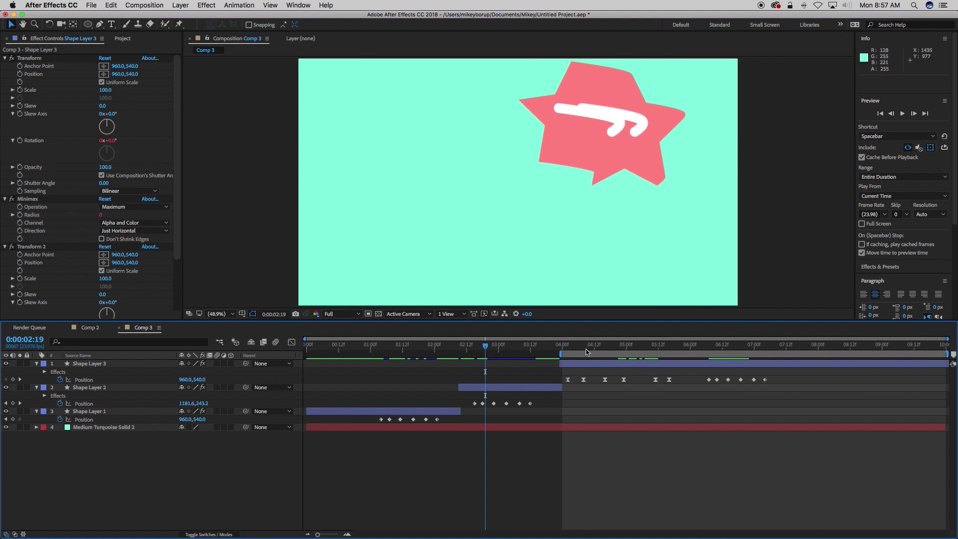
Preview Comp 3, stopping at 3:07, then scrub the third star ahead to about 6:15.
{"action": "left_click", "coordinate": [567, 345]}
{"action": "key", "text": "space"}
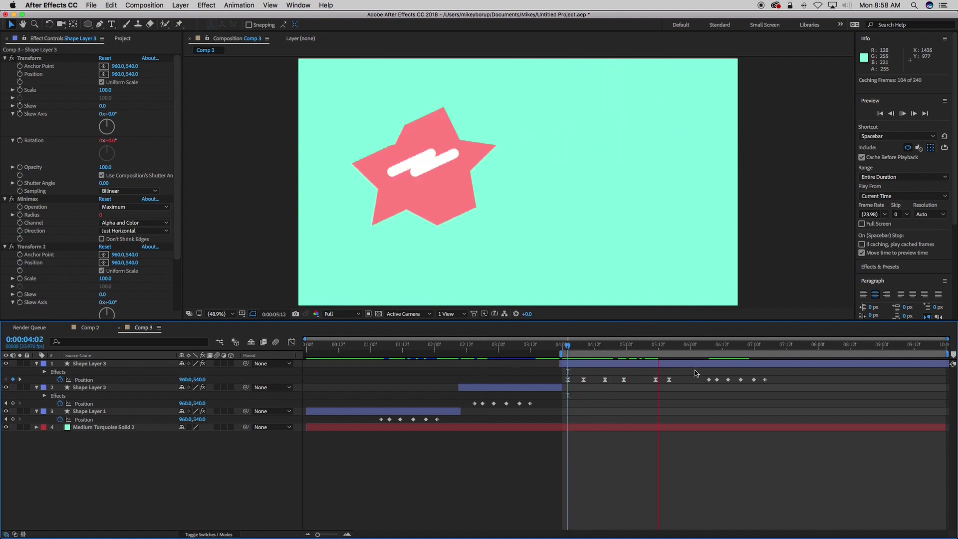
{"action": "left_click", "coordinate": [704, 350]}
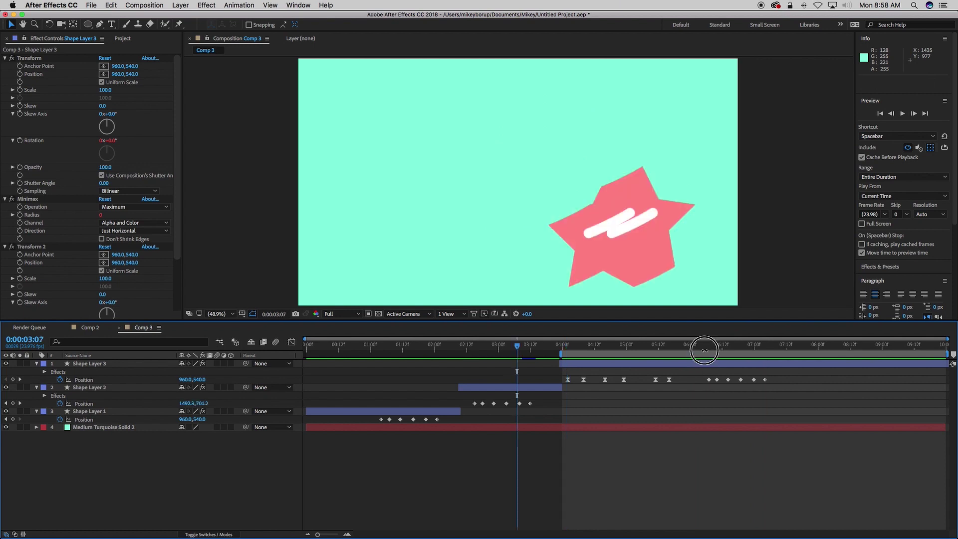
{"action": "mouse_move", "coordinate": [704, 350]}
{"action": "left_mouse_down"}
{"action": "mouse_move", "coordinate": [746, 350]}
{"action": "mouse_move", "coordinate": [718, 350]}
{"action": "left_mouse_up"}
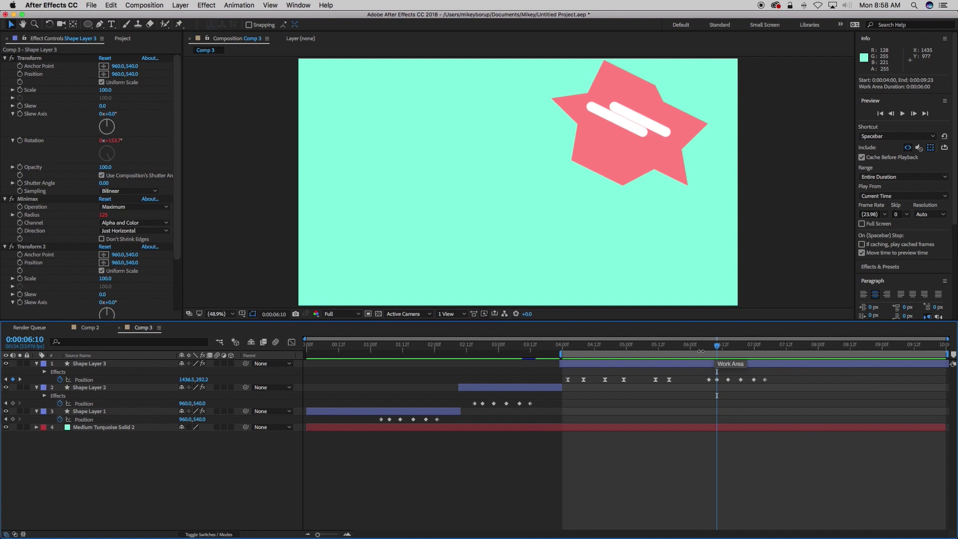
{"action": "left_click_drag", "start_coordinate": [716, 344], "coordinate": [764, 348]}
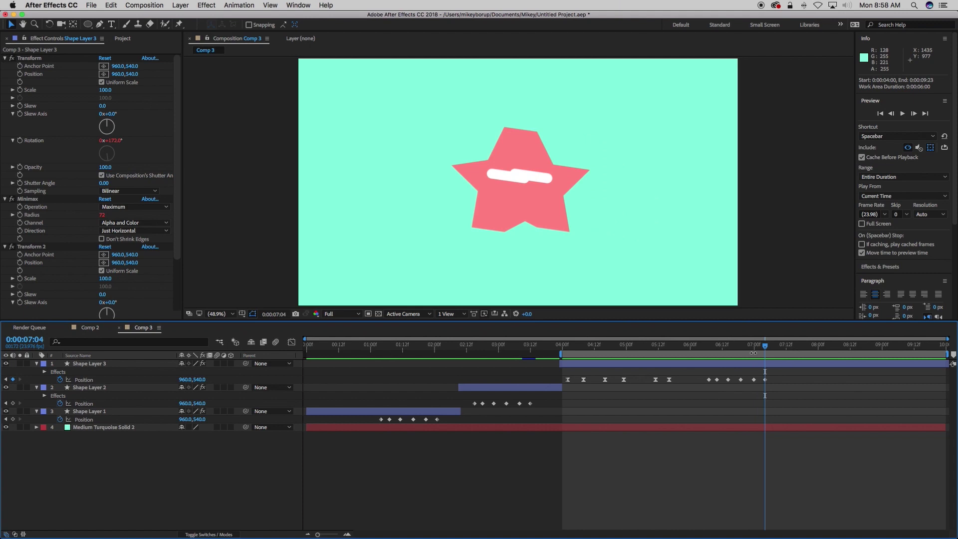
Set the work area to run from 0:00 to 7:20, then return to the first star near 1:15.
{"action": "left_click_drag", "start_coordinate": [562, 354], "coordinate": [280, 354]}
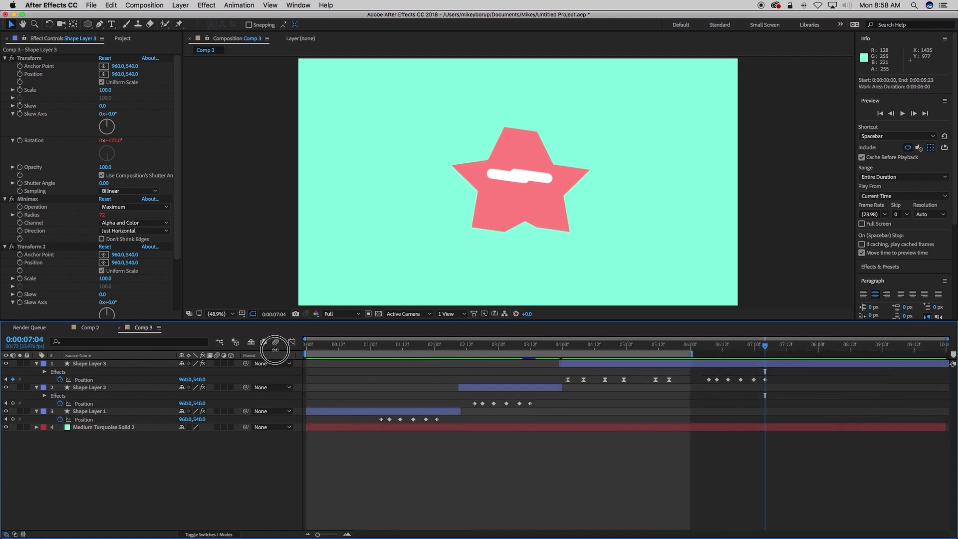
{"action": "left_click_drag", "start_coordinate": [694, 354], "coordinate": [811, 354]}
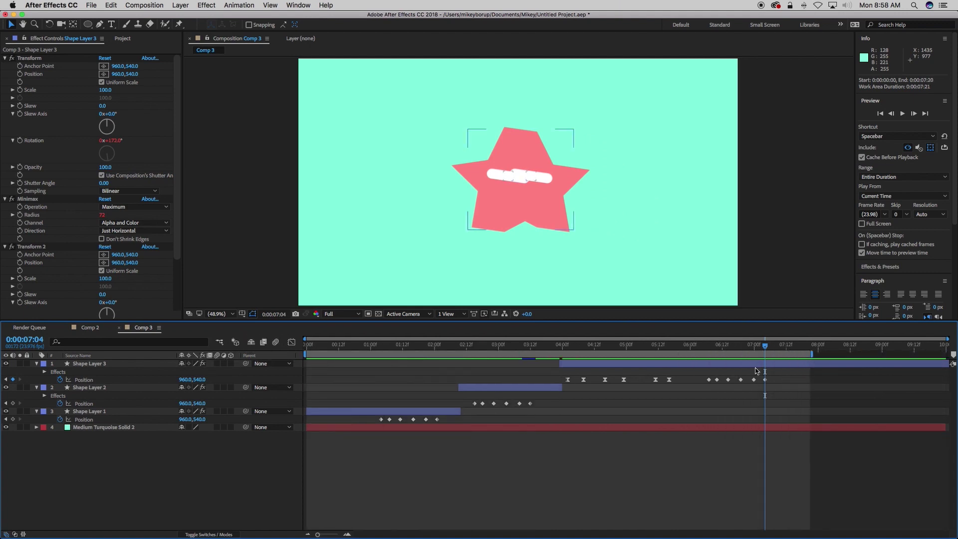
{"action": "mouse_move", "coordinate": [400, 347]}
{"action": "left_mouse_down"}
{"action": "mouse_move", "coordinate": [410, 348]}
{"action": "mouse_move", "coordinate": [397, 348]}
{"action": "left_mouse_up"}
Select Shape Layer 1, scrub its star around frame 1:10, then deselect it.
{"action": "left_click", "coordinate": [404, 410]}
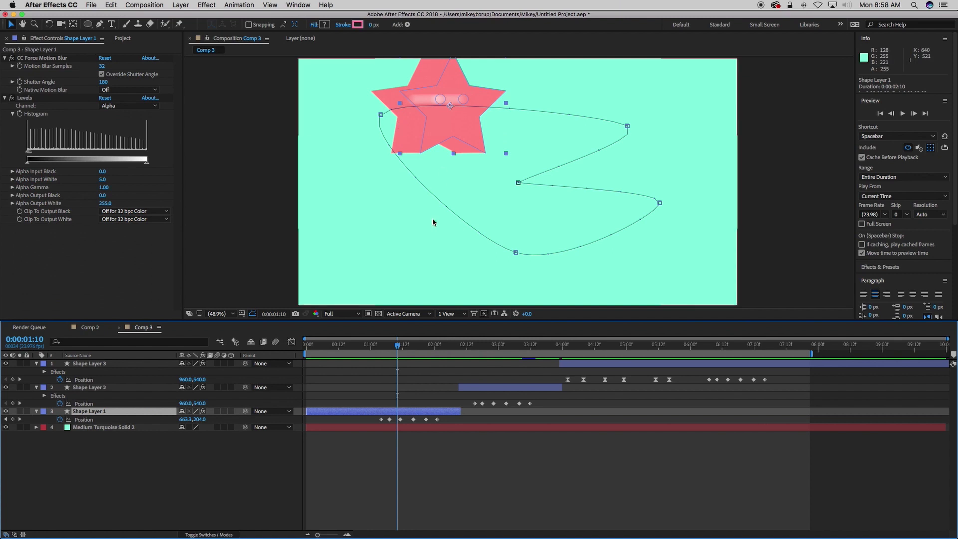
{"action": "left_click_drag", "start_coordinate": [398, 347], "coordinate": [402, 349]}
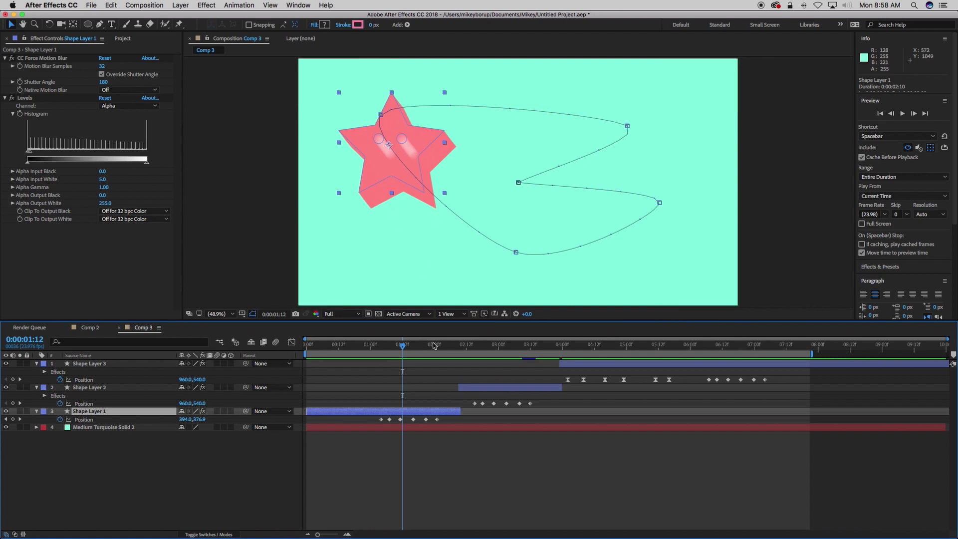
{"action": "left_click_drag", "start_coordinate": [407, 349], "coordinate": [397, 349]}
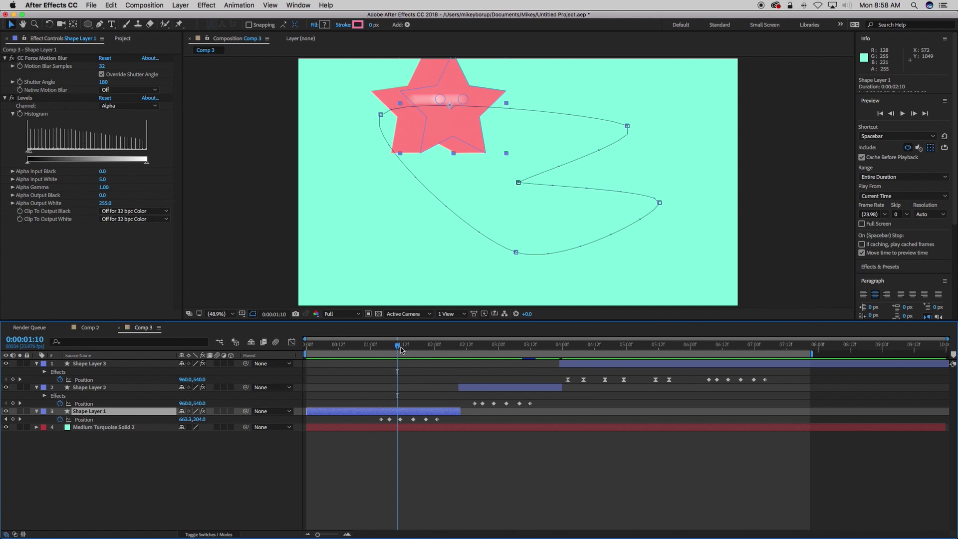
{"action": "left_click", "coordinate": [496, 473]}
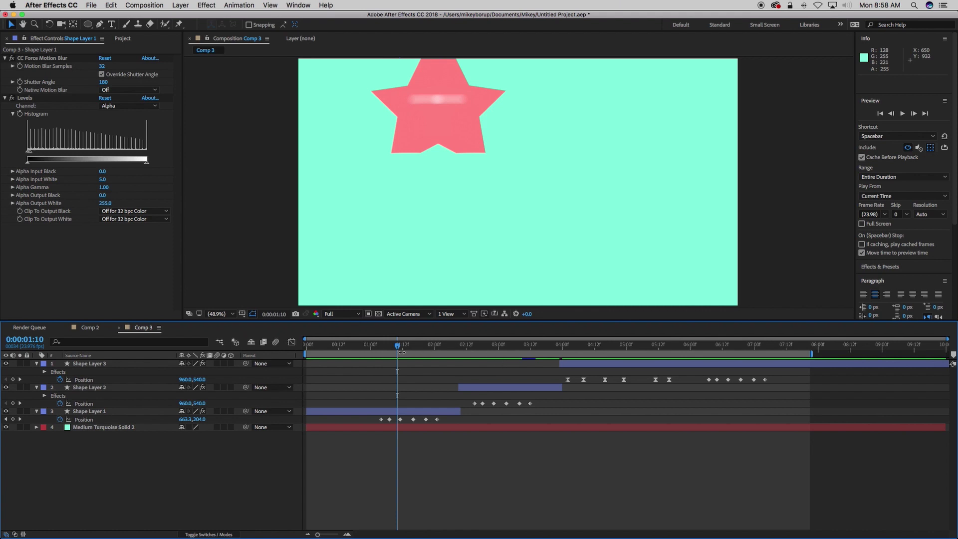
Step past the motion-blurred frame to 2:19 and select Shape Layer 2 for its Echo settings.
{"action": "left_click", "coordinate": [399, 345]}
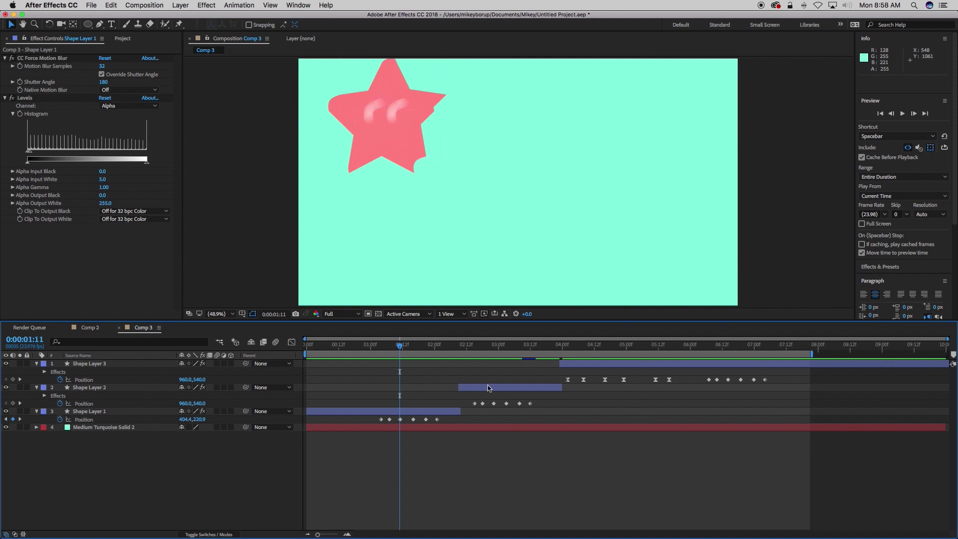
{"action": "left_click_drag", "start_coordinate": [463, 348], "coordinate": [485, 349]}
{"action": "left_click", "coordinate": [504, 388]}
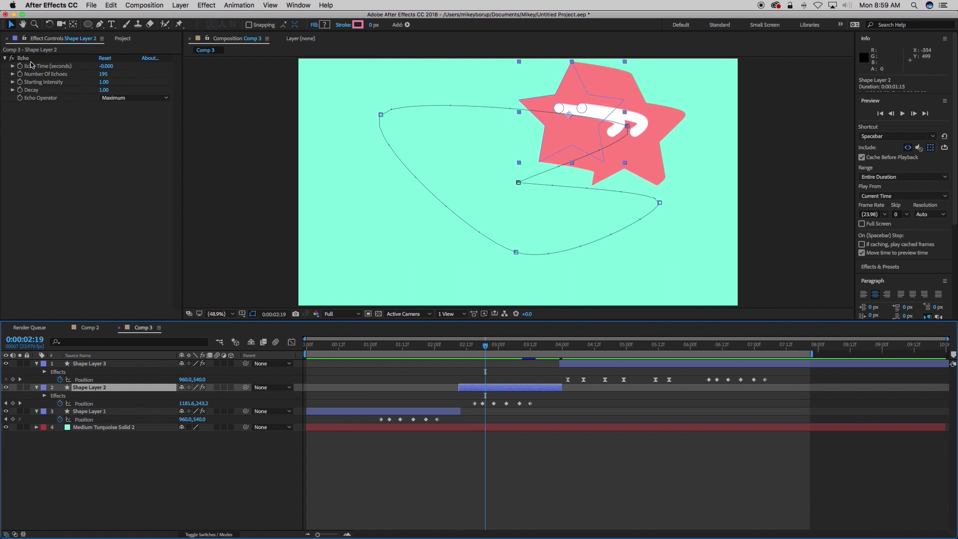
Leave Echo Time at -0.000, view the echo star at 2:23, deselect Shape Layer 2, and scrub to 5:14.
{"action": "left_click", "coordinate": [113, 66]}
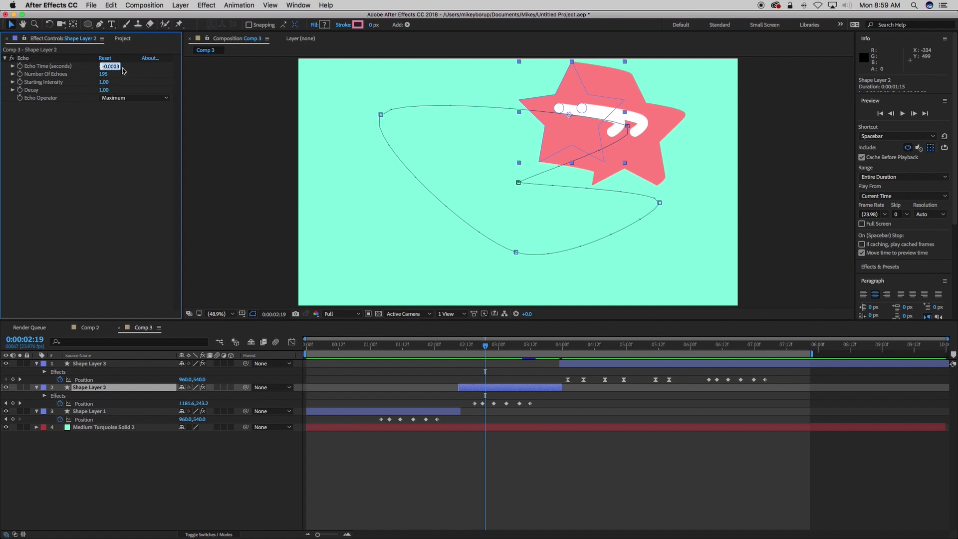
{"action": "left_click", "coordinate": [115, 170]}
{"action": "left_click_drag", "start_coordinate": [484, 349], "coordinate": [498, 351]}
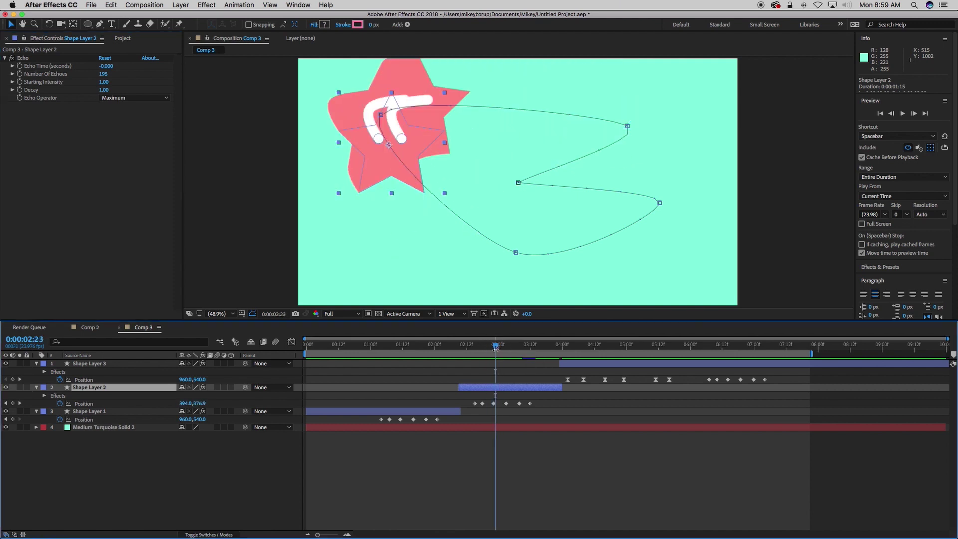
{"action": "left_click", "coordinate": [543, 452]}
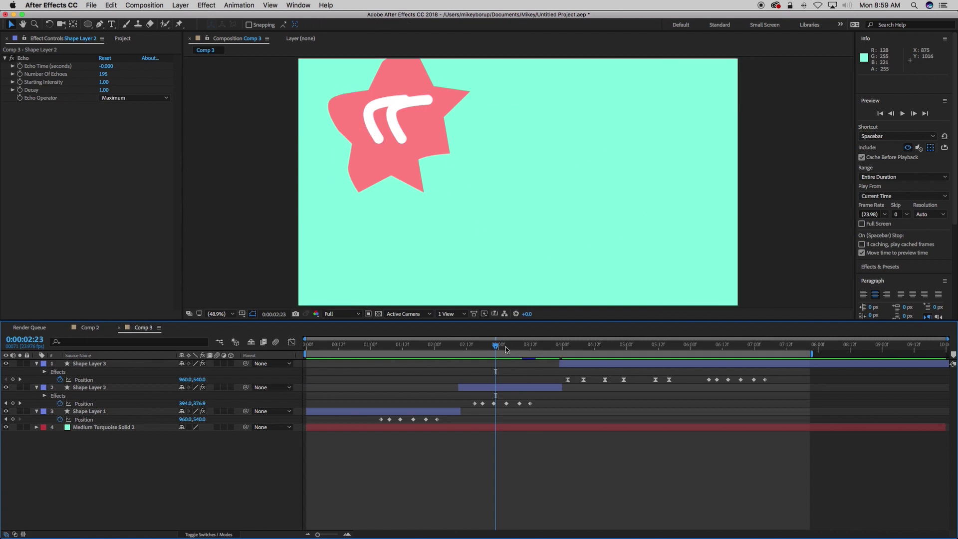
{"action": "left_click_drag", "start_coordinate": [496, 345], "coordinate": [663, 351]}
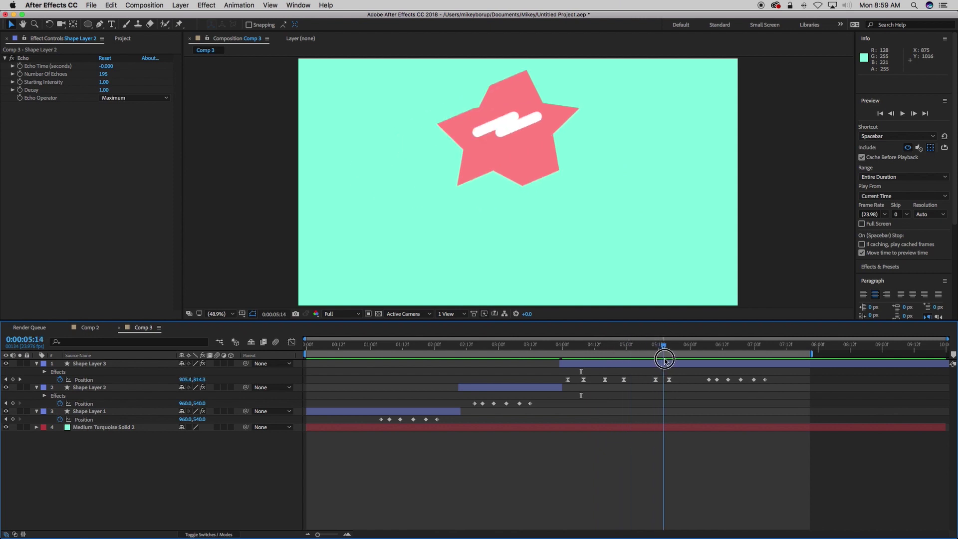
On Shape Layer 3, try Minimax Channel set to Color, then restore Alpha and Color.
{"action": "left_click", "coordinate": [681, 365]}
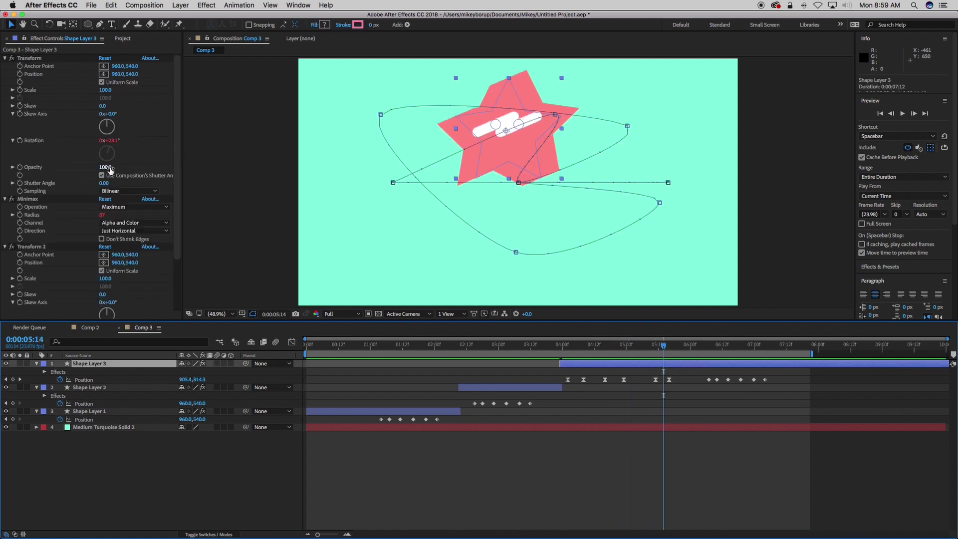
{"action": "left_click", "coordinate": [5, 58]}
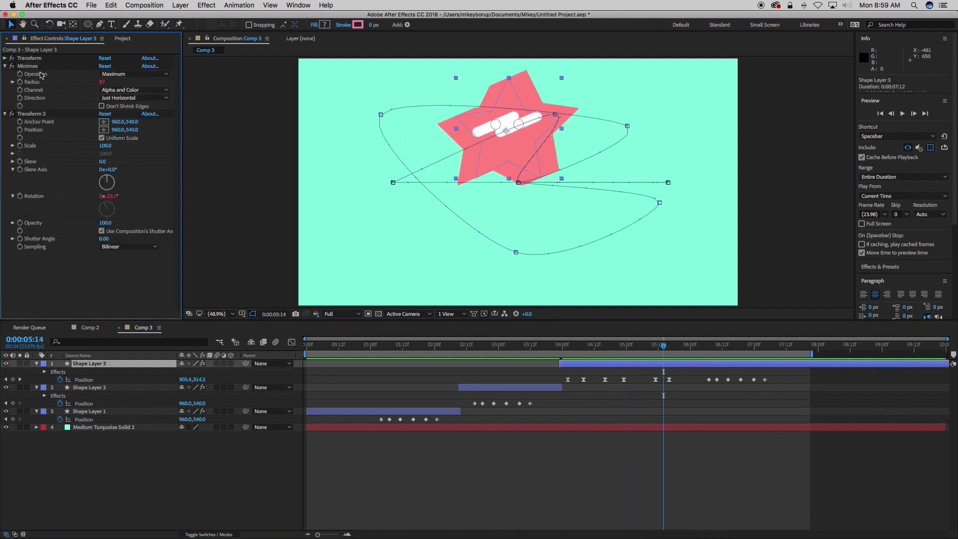
{"action": "left_click", "coordinate": [126, 92]}
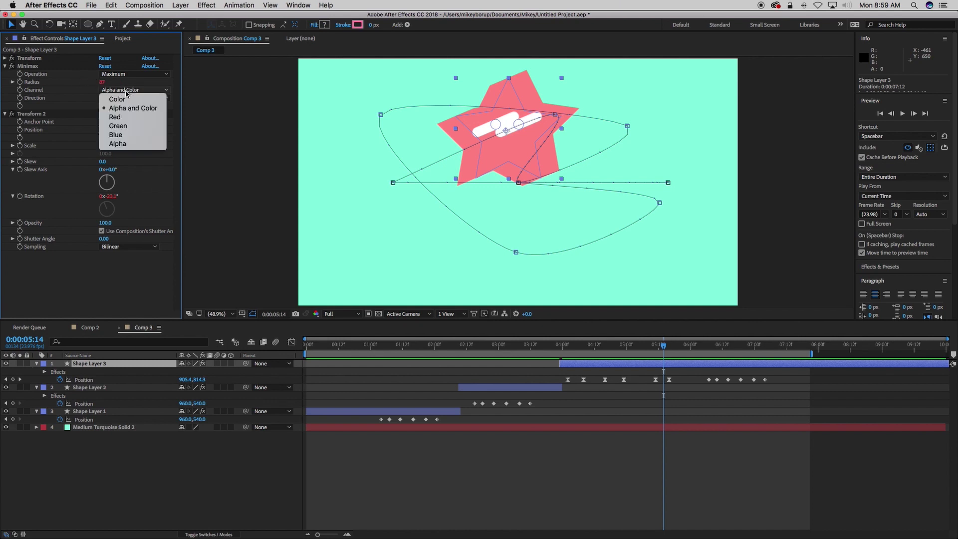
{"action": "left_click", "coordinate": [179, 84]}
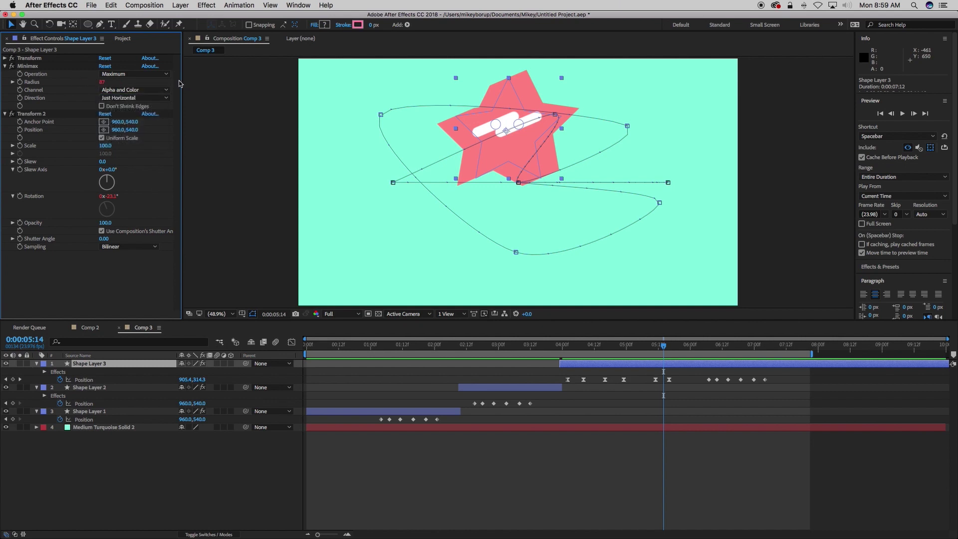
{"action": "left_click", "coordinate": [140, 91]}
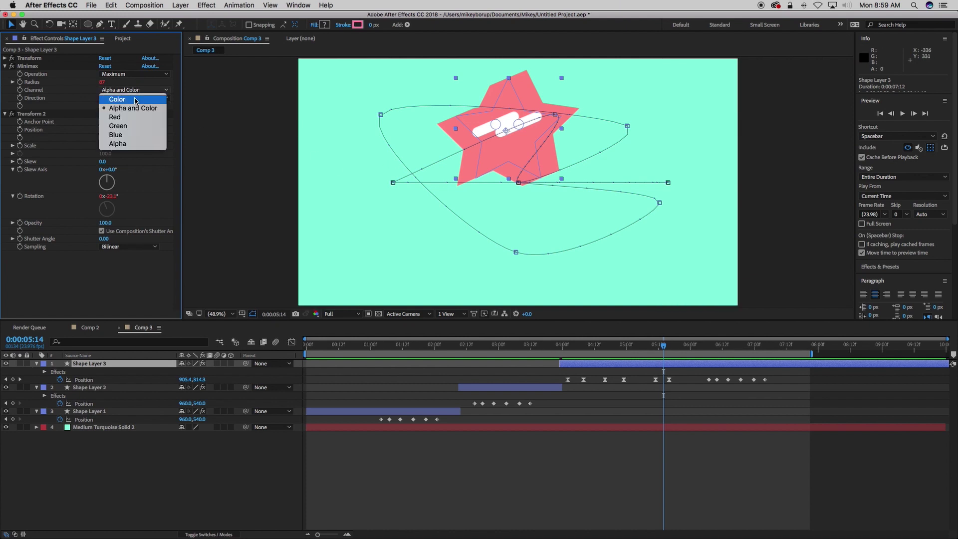
{"action": "left_click", "coordinate": [131, 94]}
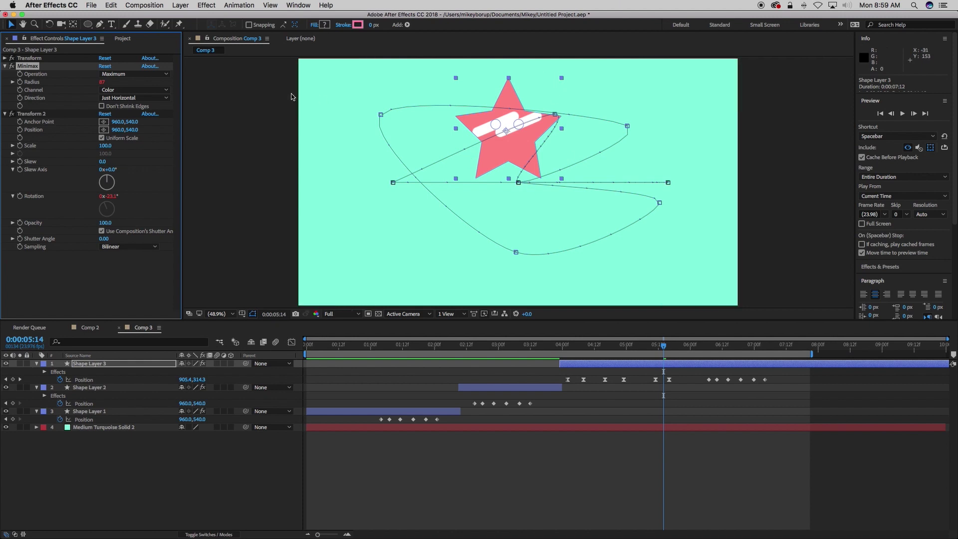
{"action": "left_click", "coordinate": [138, 91]}
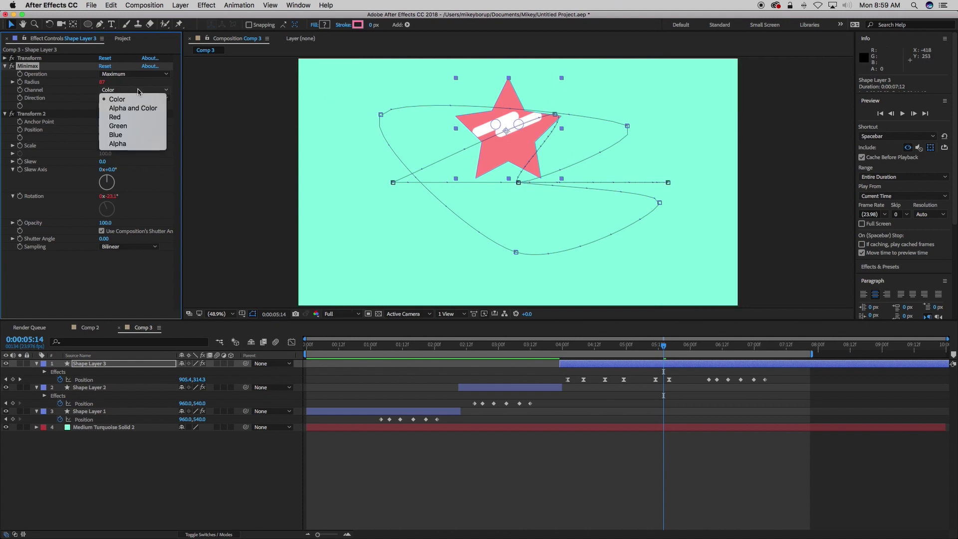
{"action": "left_click", "coordinate": [135, 105]}
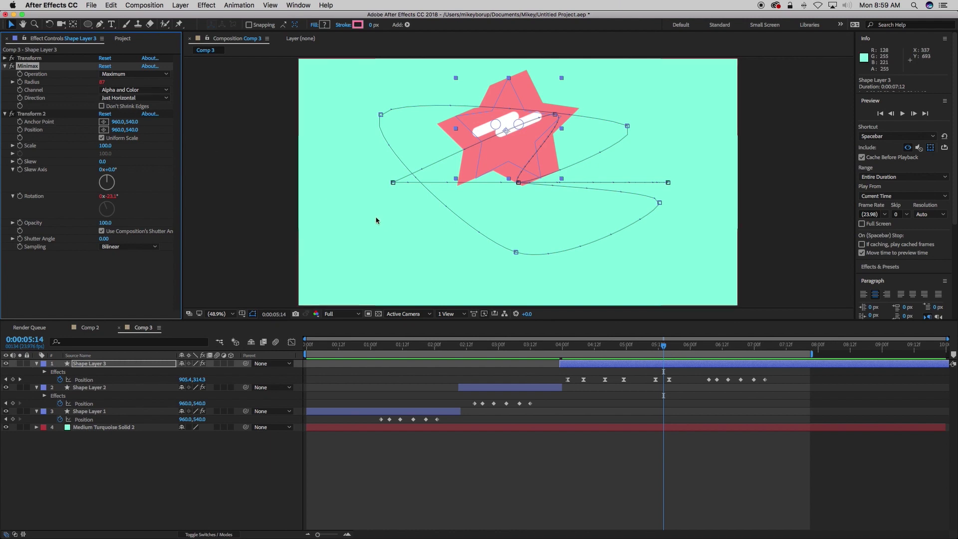
Select the Transform 2 effect and scrub back to 5:03 to review the star.
{"action": "left_click", "coordinate": [34, 58]}
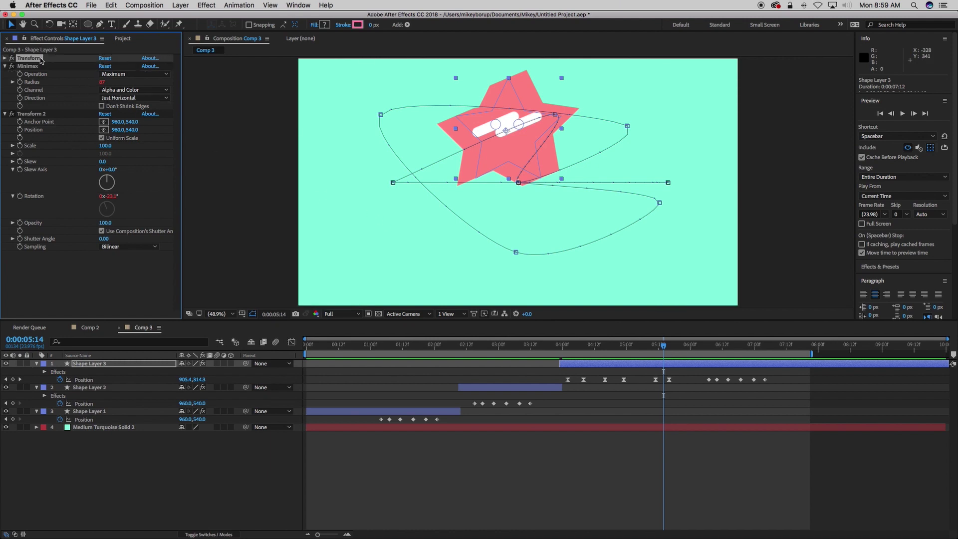
{"action": "left_click", "coordinate": [32, 115]}
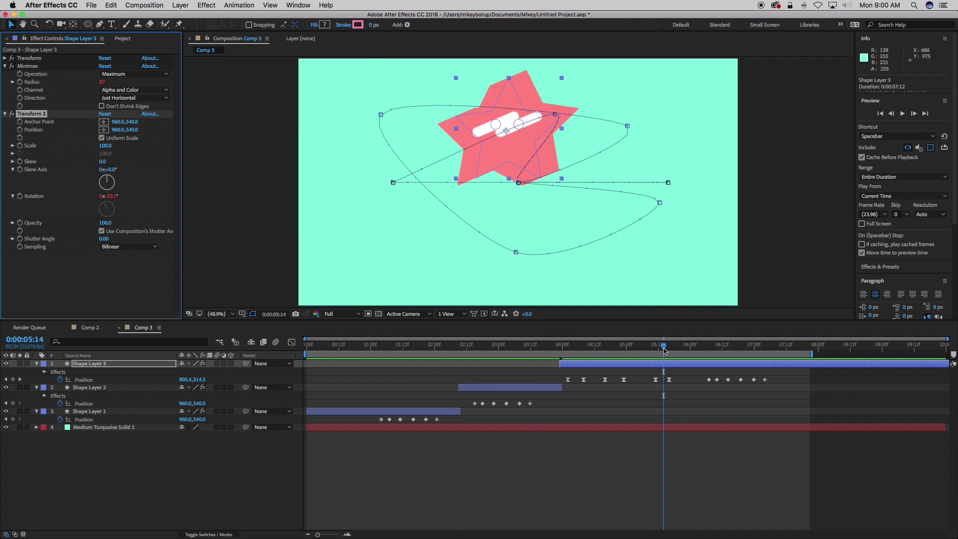
{"action": "left_click_drag", "start_coordinate": [663, 349], "coordinate": [519, 356]}
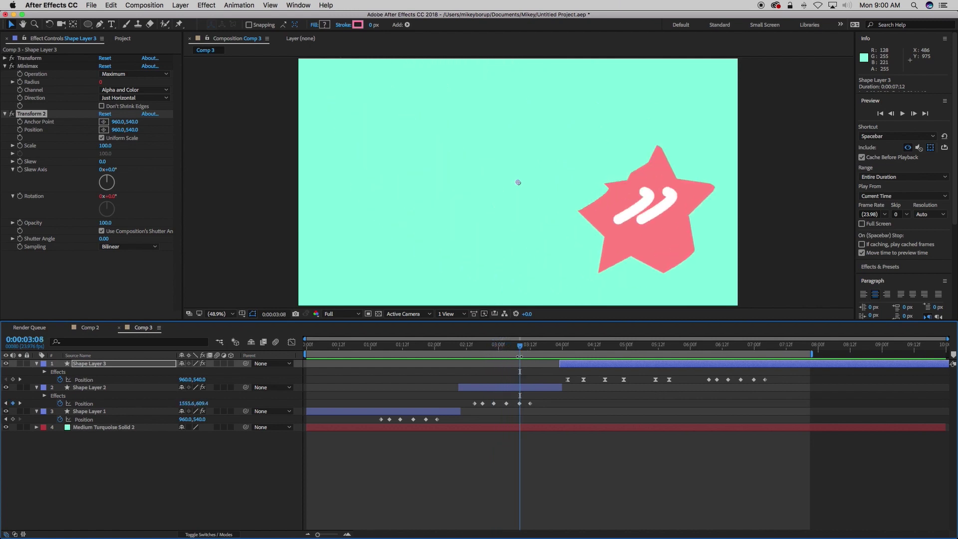